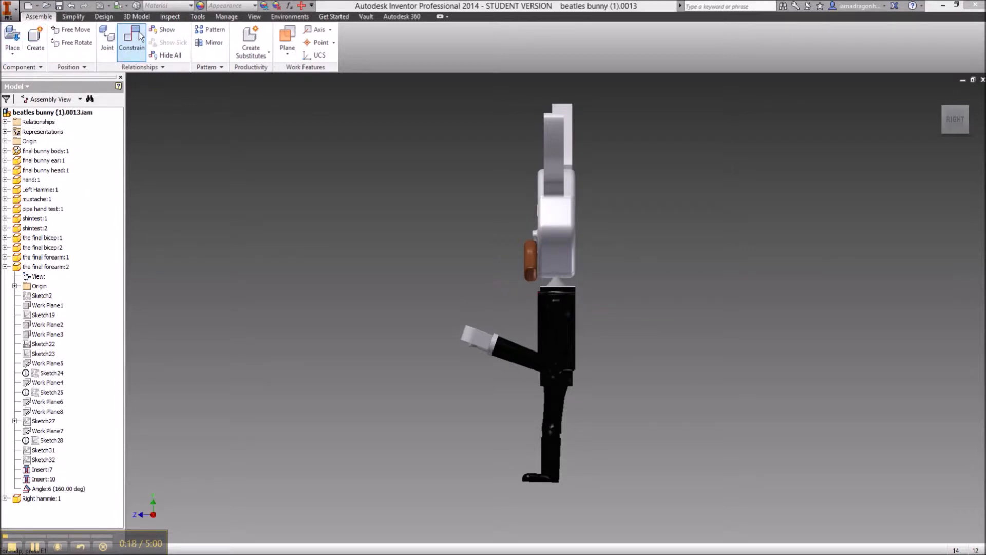
# Start an angle constraint with the Directed Angle solution, agreeing to continue editing the older file version
pyautogui.click(5, 247)
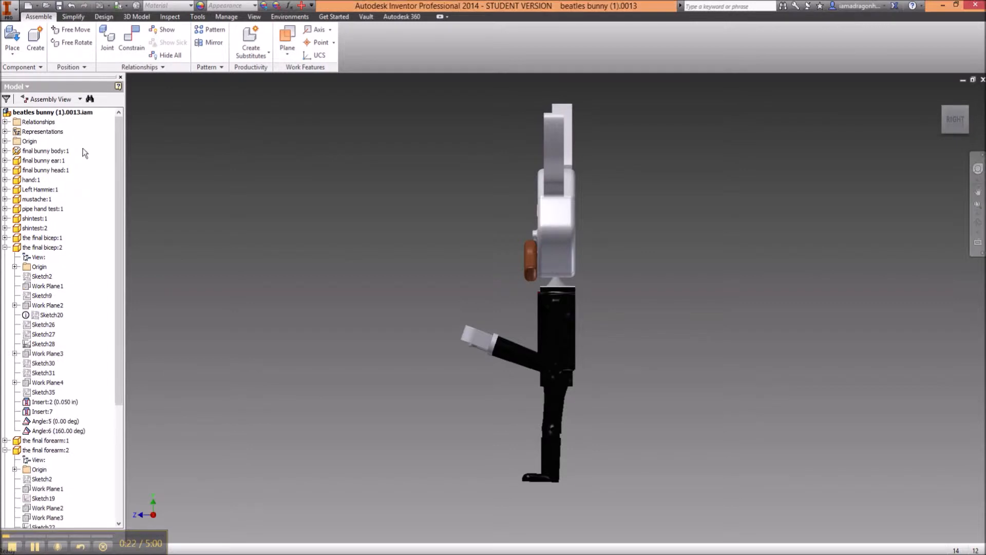
pyautogui.click(126, 38)
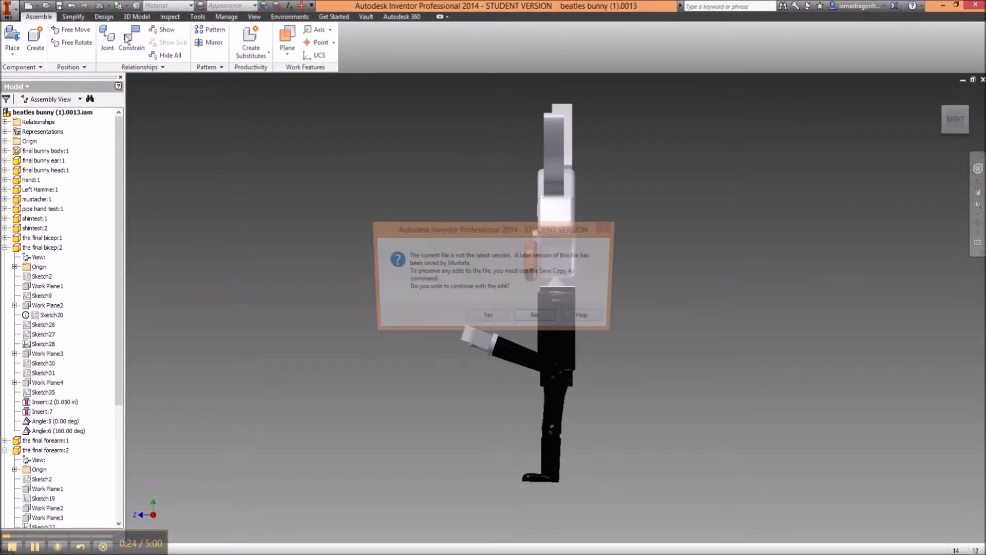
pyautogui.click(486, 318)
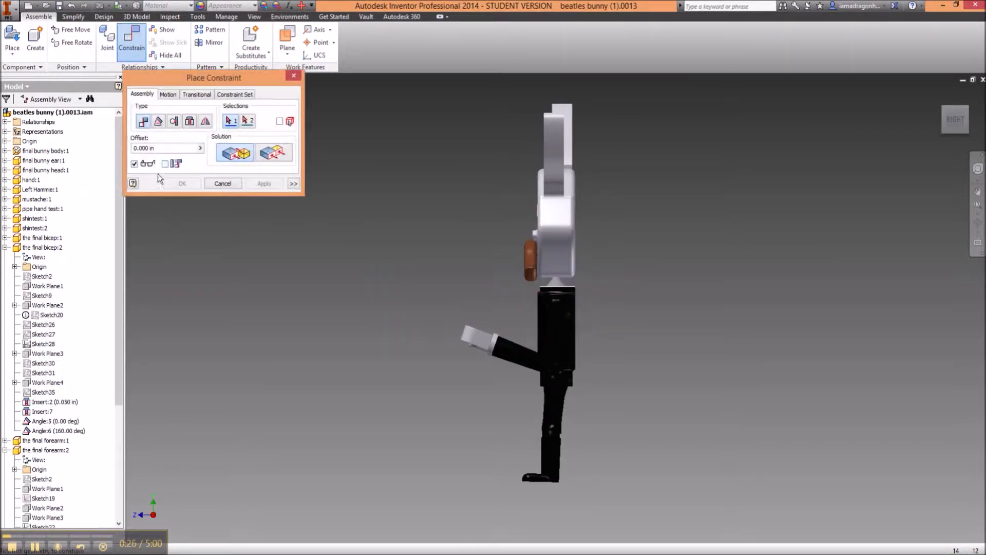
pyautogui.click(158, 121)
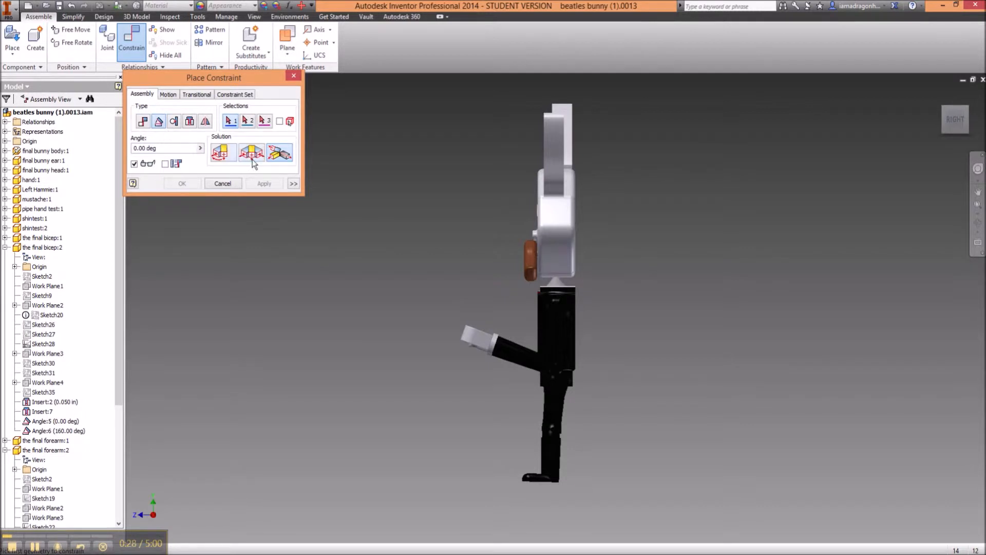
pyautogui.click(221, 156)
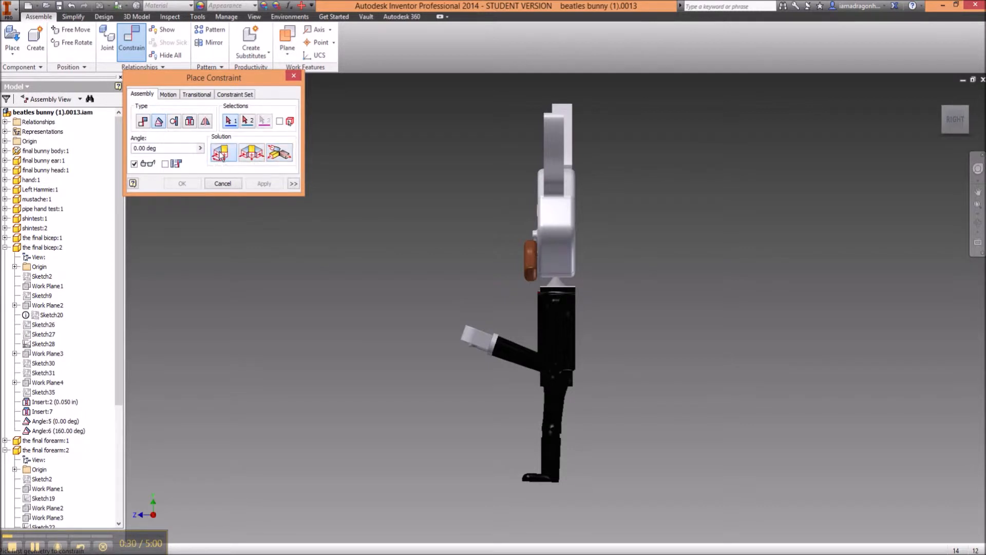
# Constrain the bunny's shin to the thigh at the knee with a directed angle of 90 degrees
pyautogui.scroll(-5, 554, 437)
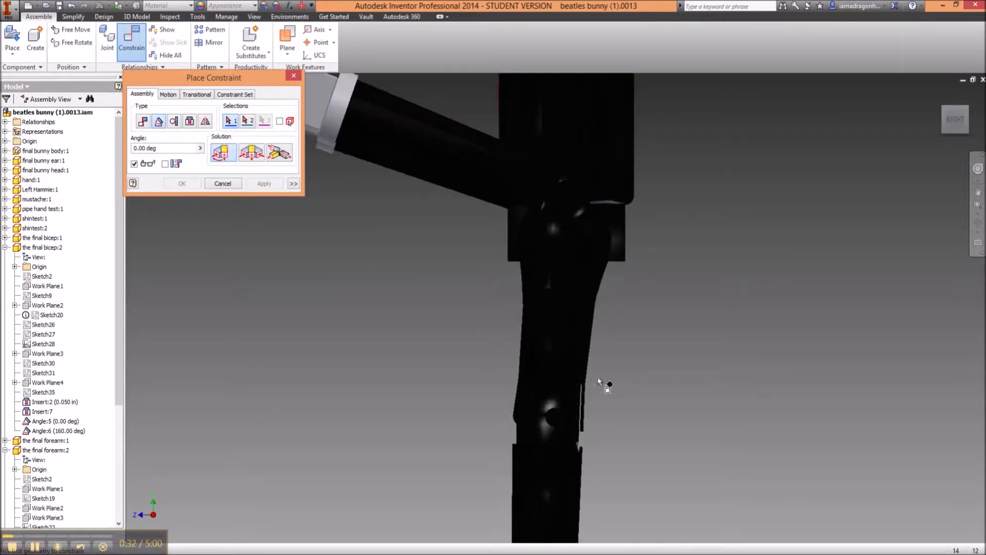
pyautogui.click(957, 118)
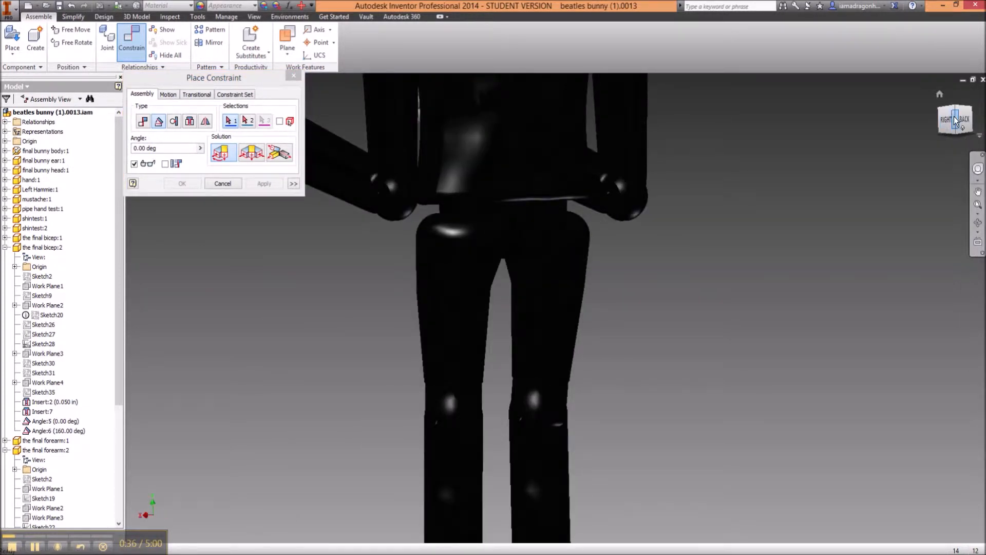
pyautogui.click(954, 117)
pyautogui.scroll(-5, 516, 462)
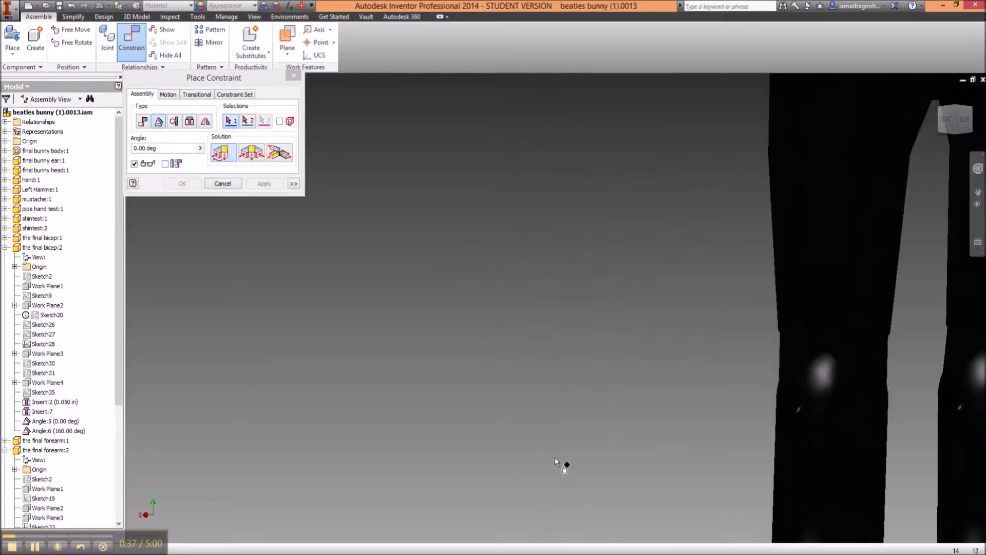
pyautogui.scroll(2, 853, 465)
pyautogui.scroll(-2, 845, 464)
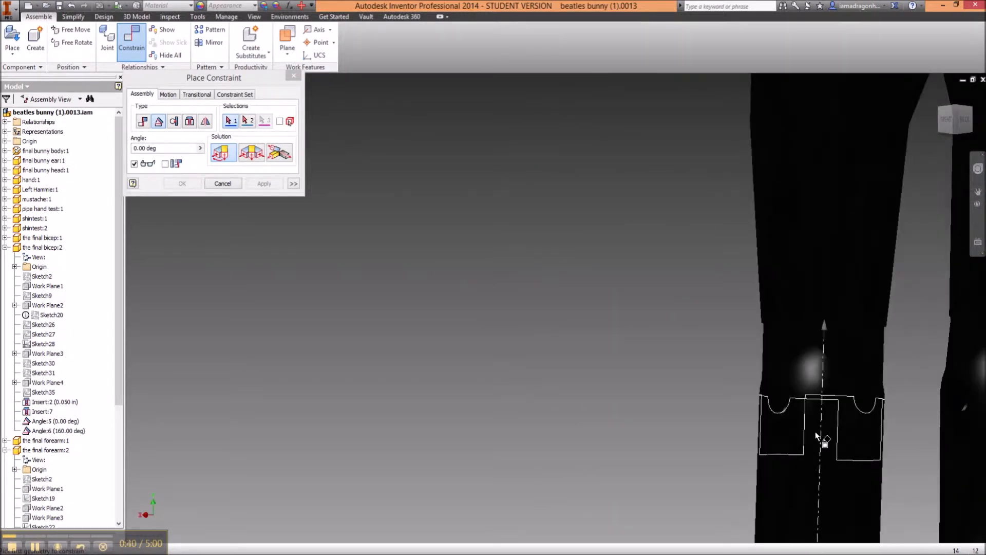
pyautogui.click(944, 119)
pyautogui.scroll(-5, 640, 445)
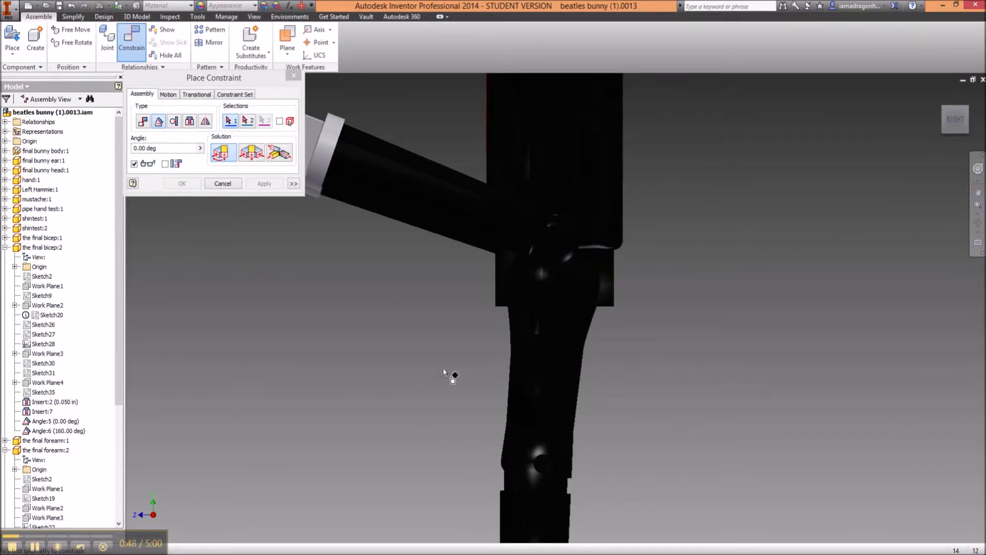
pyautogui.click(542, 484)
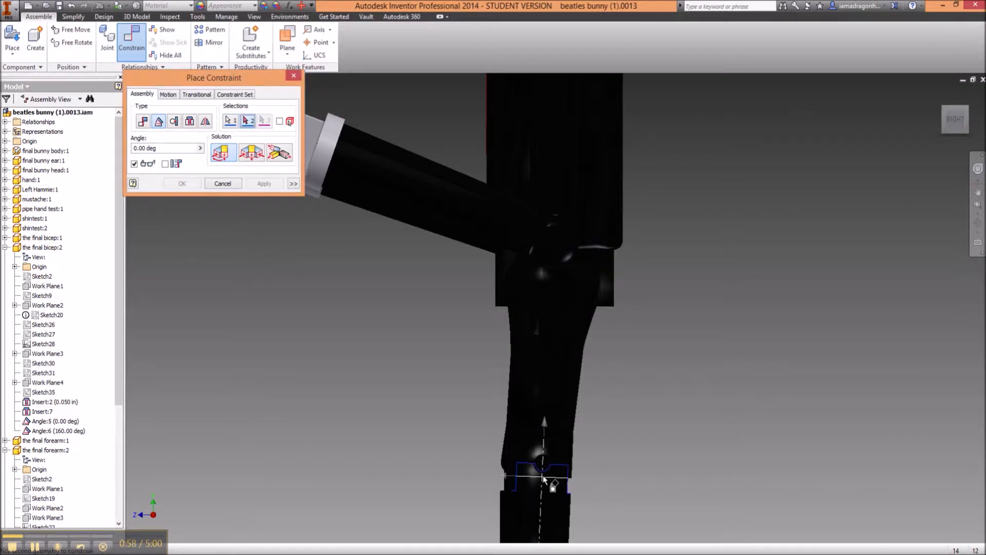
pyautogui.moveTo(544, 480)
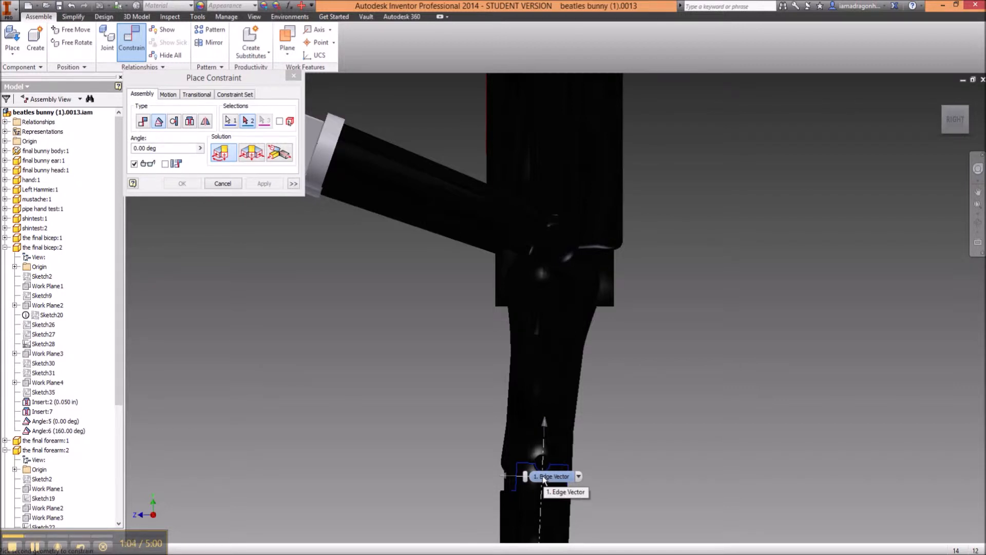
pyautogui.click(544, 478)
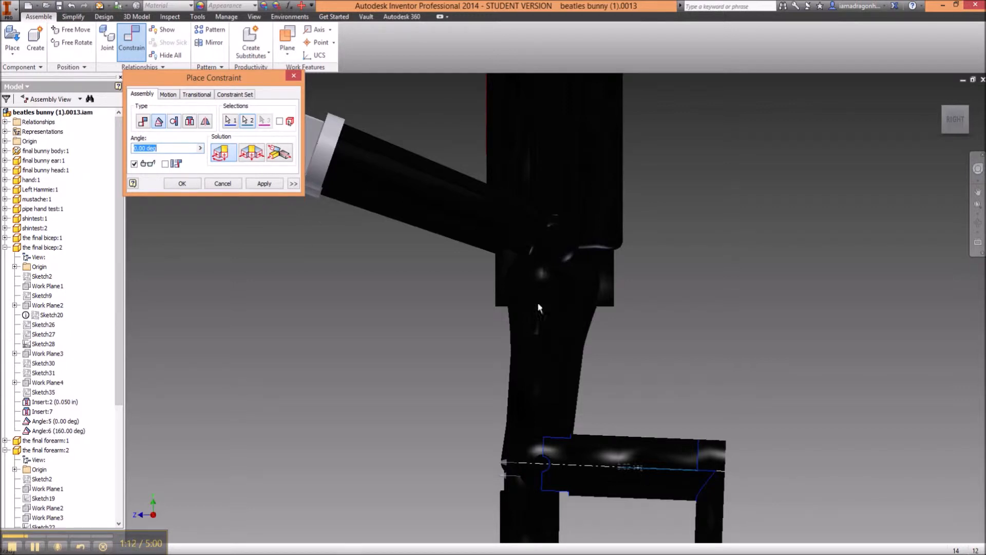
pyautogui.write('90')
pyautogui.click(264, 184)
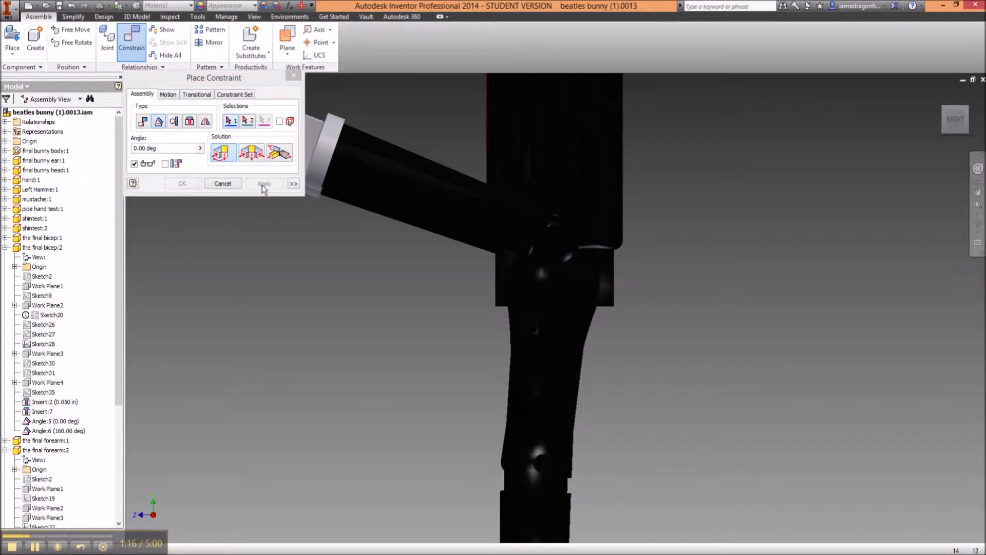
pyautogui.click(293, 76)
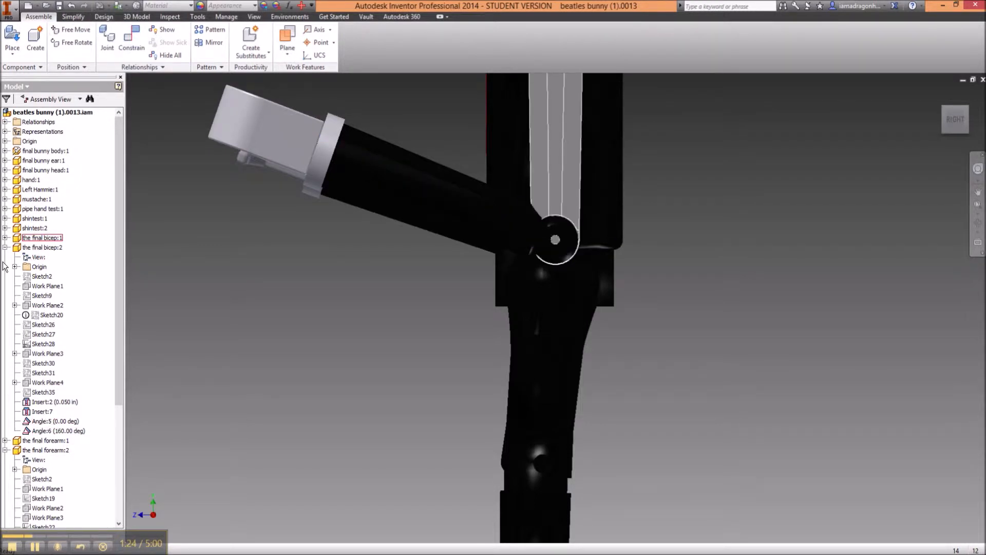
# Locate the 90-degree angle constraint under shintest:2 in the model tree and open its Drive settings
pyautogui.scroll(-6, 21, 462)
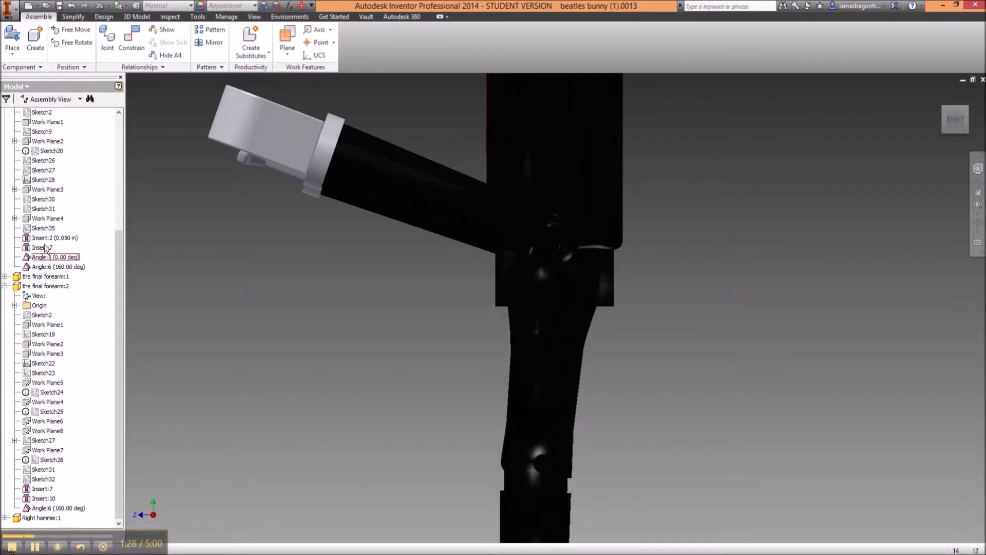
pyautogui.scroll(4, 12, 252)
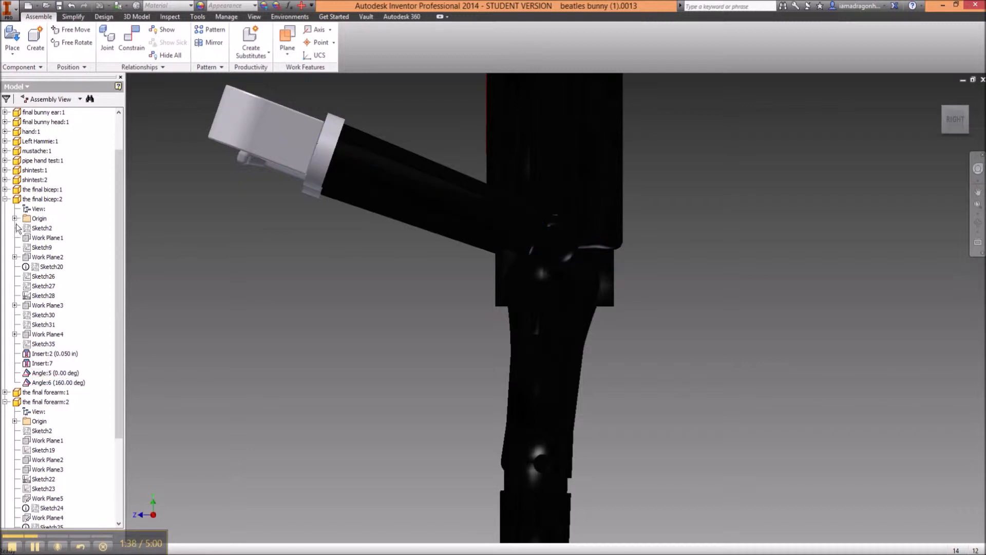
pyautogui.click(5, 170)
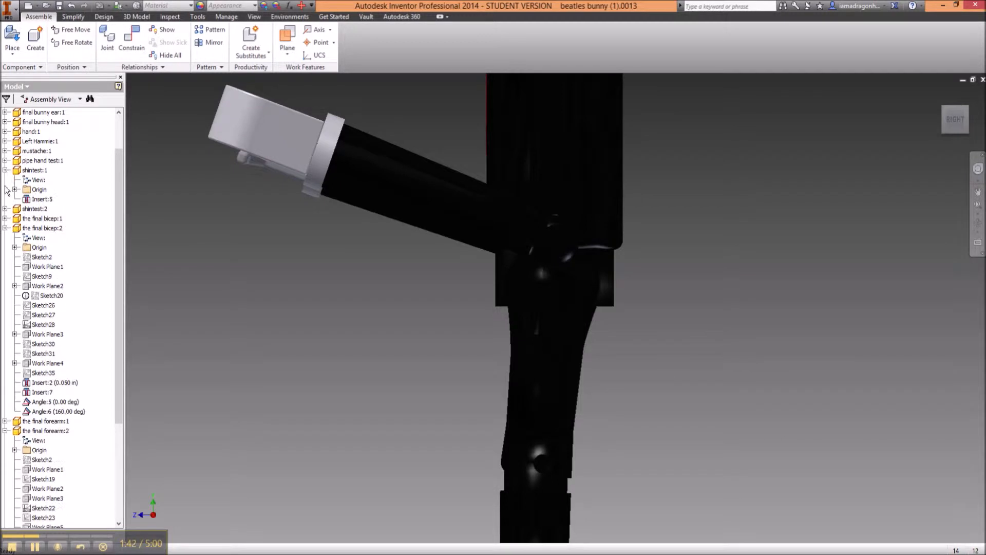
pyautogui.click(5, 208)
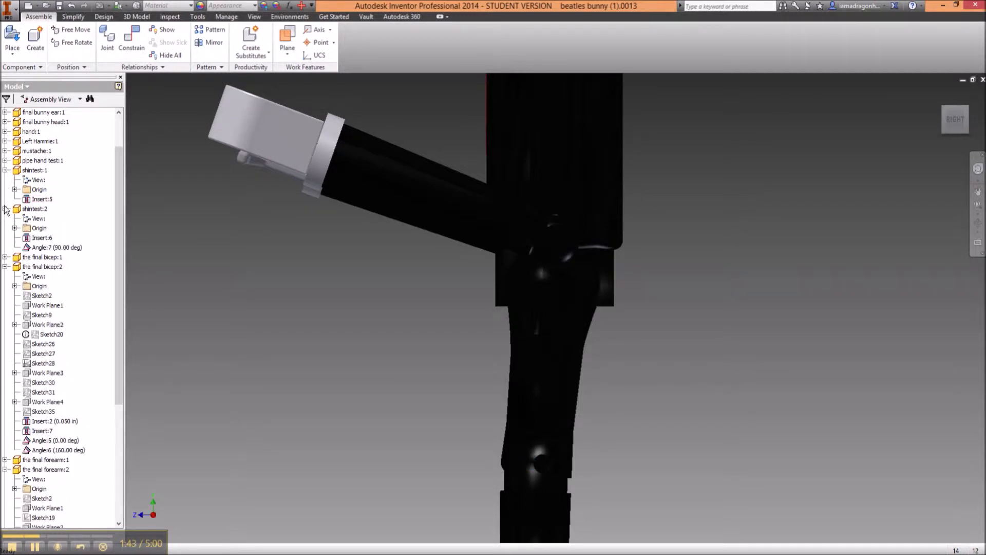
pyautogui.rightClick(37, 248)
pyautogui.click(55, 297)
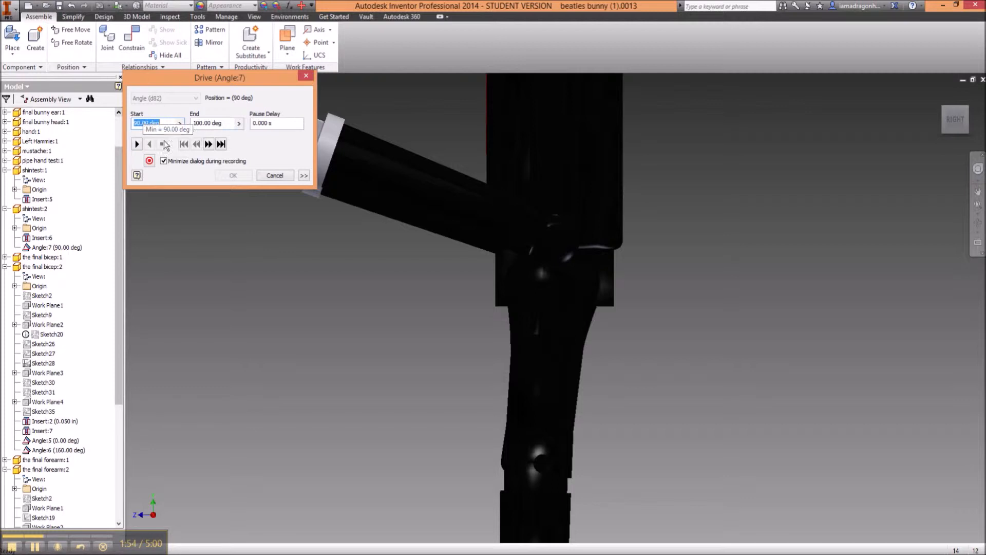
# Play the knee angle drive forward and in reverse between 90 and 100 degrees, with the whole leg in view
pyautogui.click(136, 145)
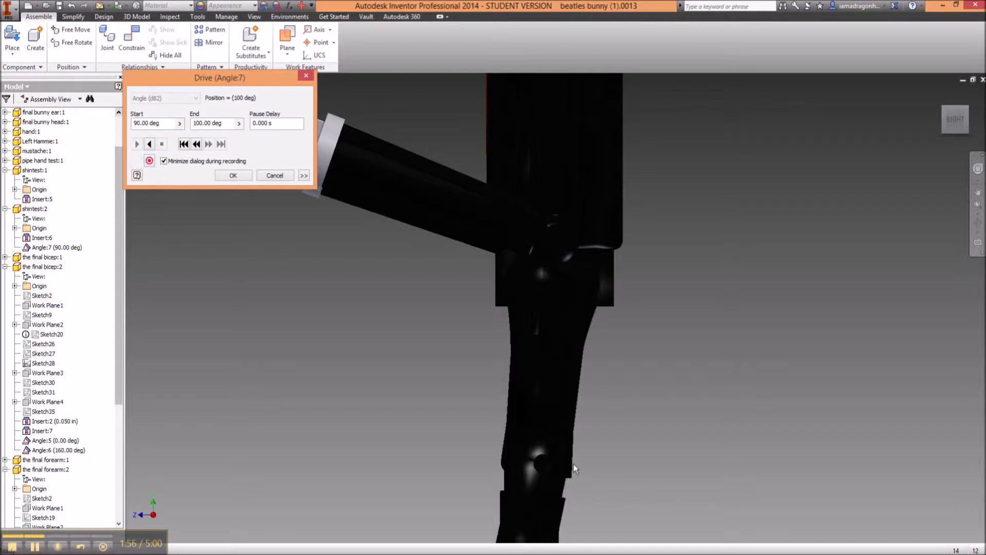
pyautogui.click(625, 433)
pyautogui.scroll(-2, 625, 444)
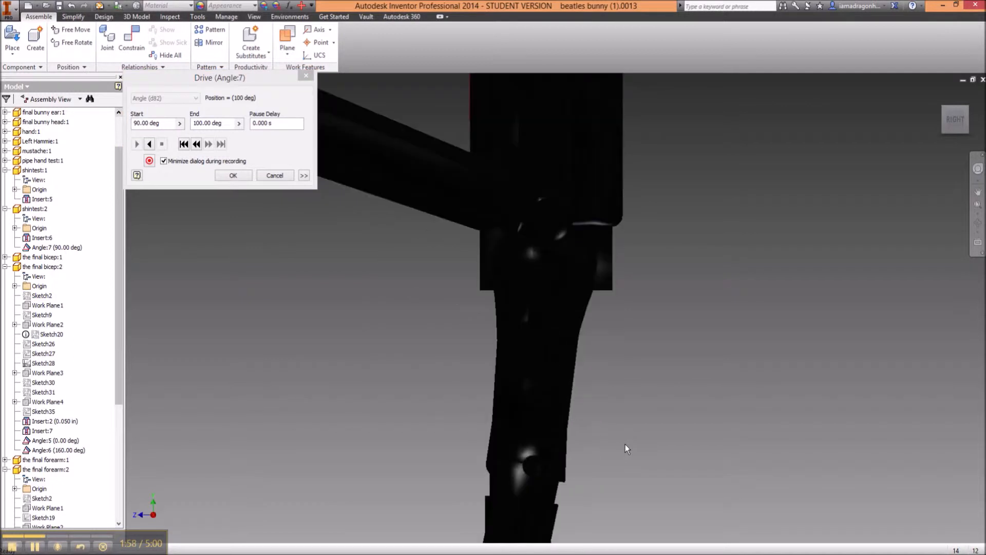
pyautogui.scroll(5, 625, 445)
pyautogui.click(149, 144)
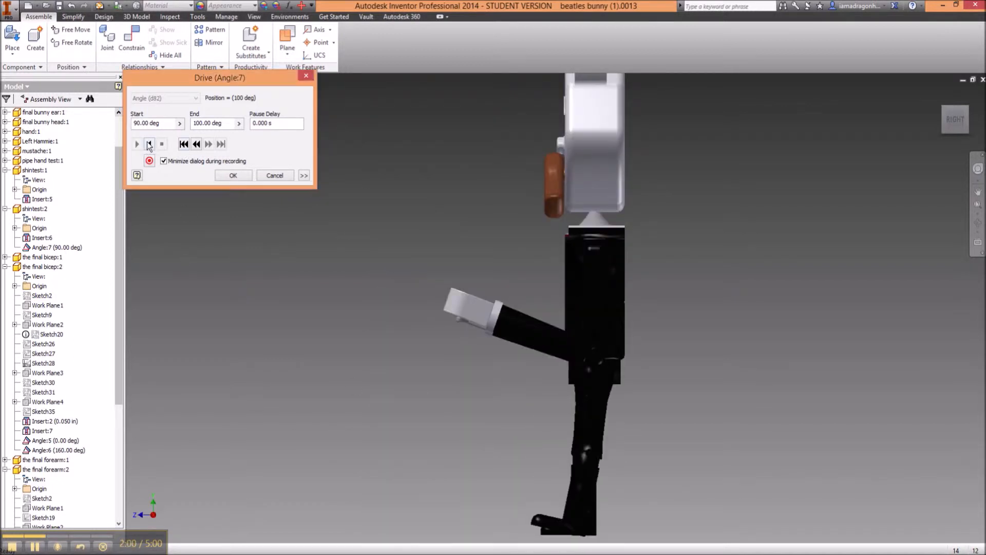
pyautogui.click(137, 144)
pyautogui.click(149, 145)
# Set the knee drive's end angle to 50 degrees and play the shin's swing forward and in reverse
pyautogui.moveTo(200, 121); pyautogui.dragTo(188, 126)
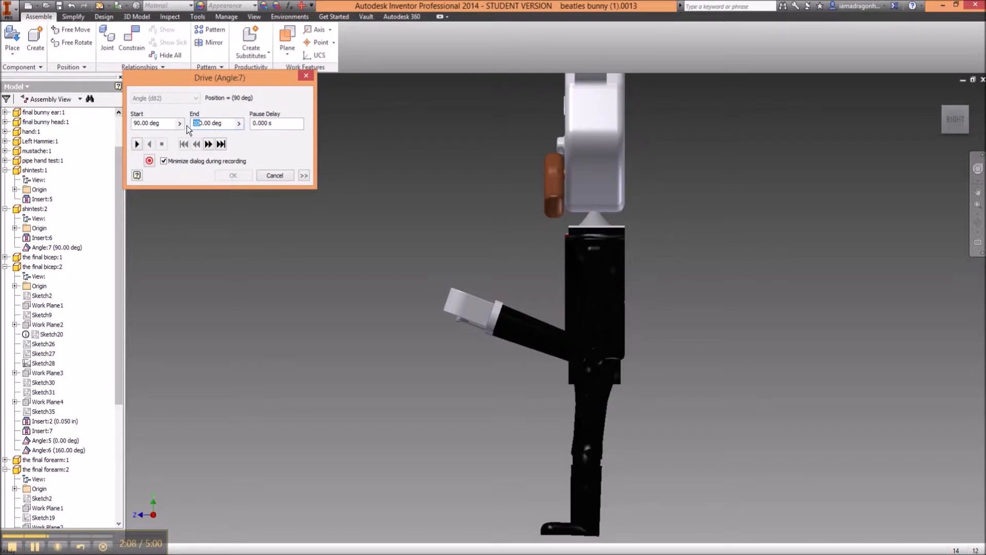
pyautogui.press('BackSpace')
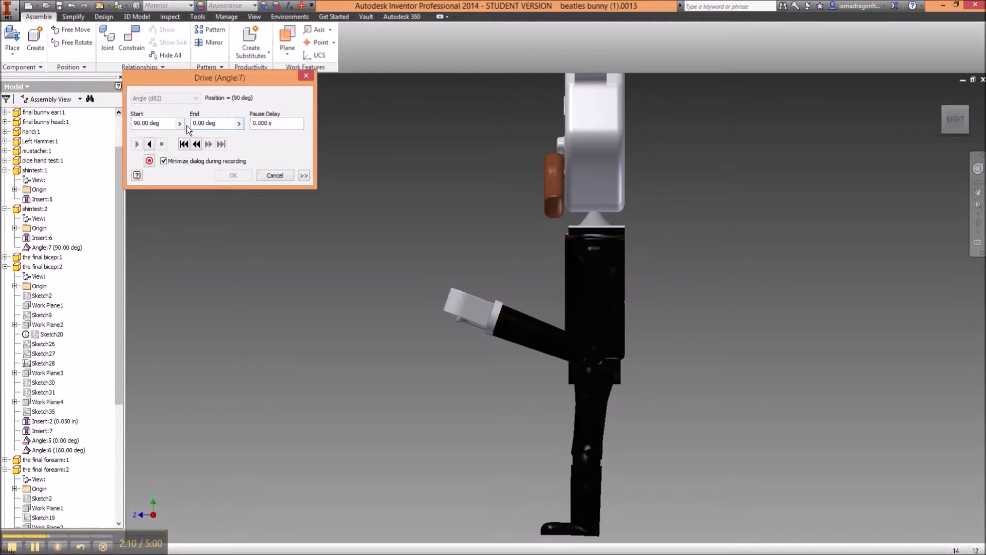
pyautogui.write('5')
pyautogui.click(150, 145)
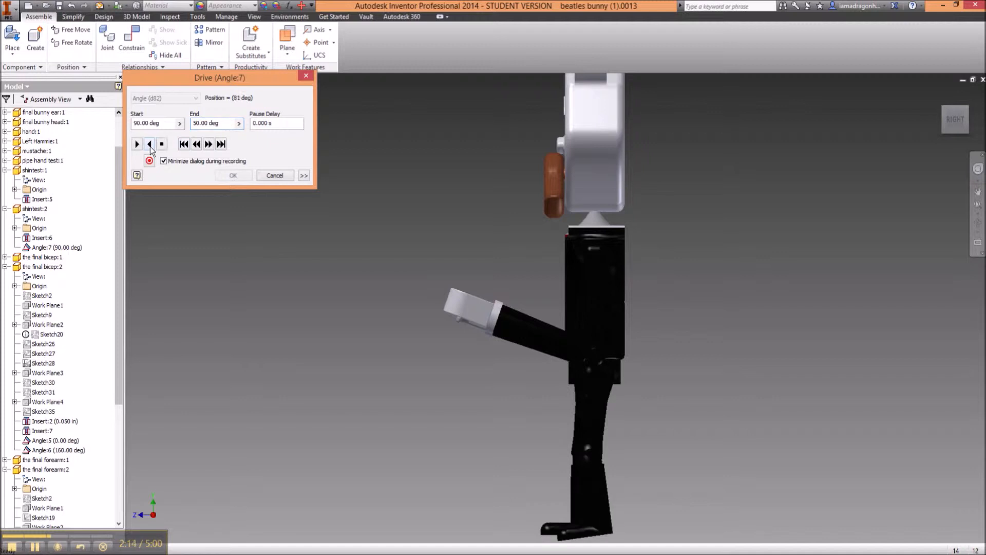
pyautogui.click(149, 145)
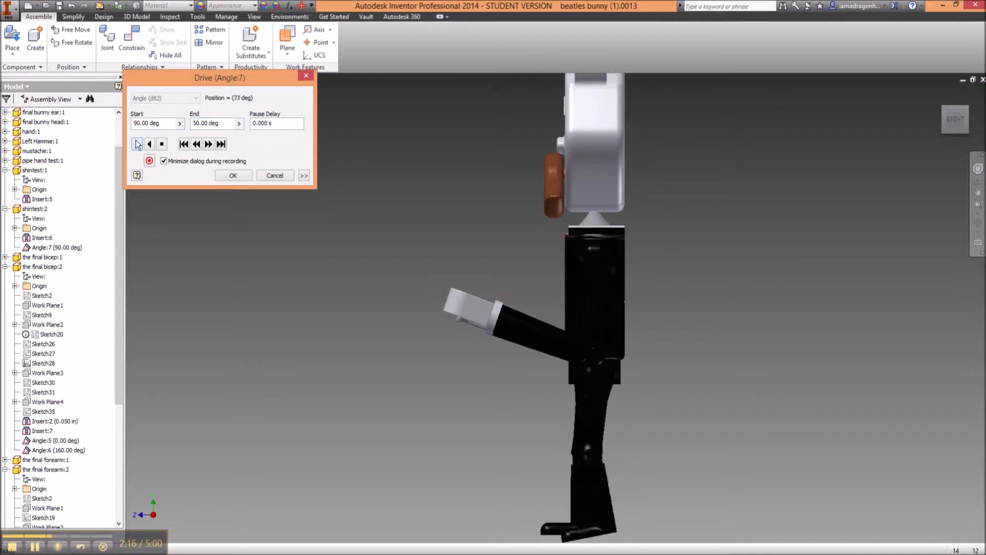
pyautogui.click(149, 145)
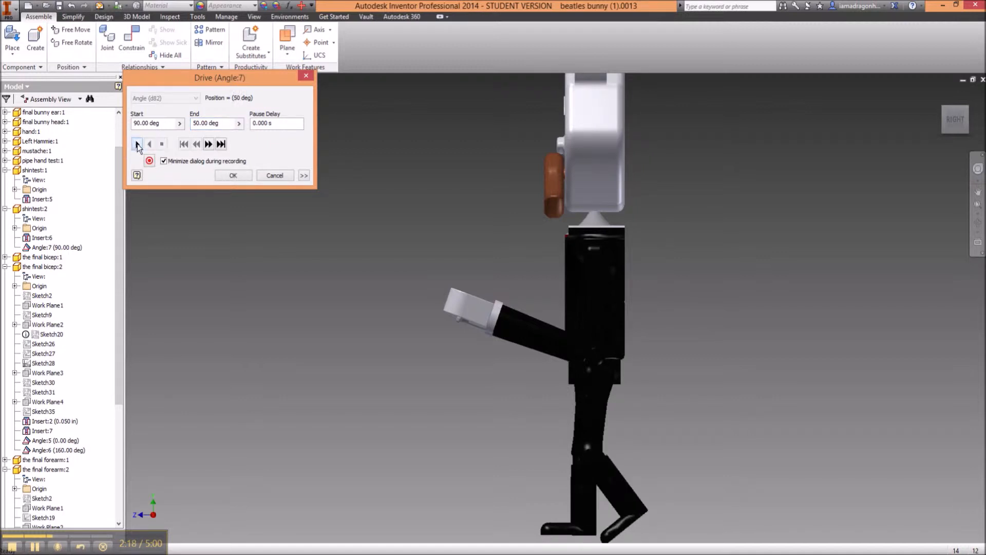
pyautogui.click(137, 144)
pyautogui.click(148, 144)
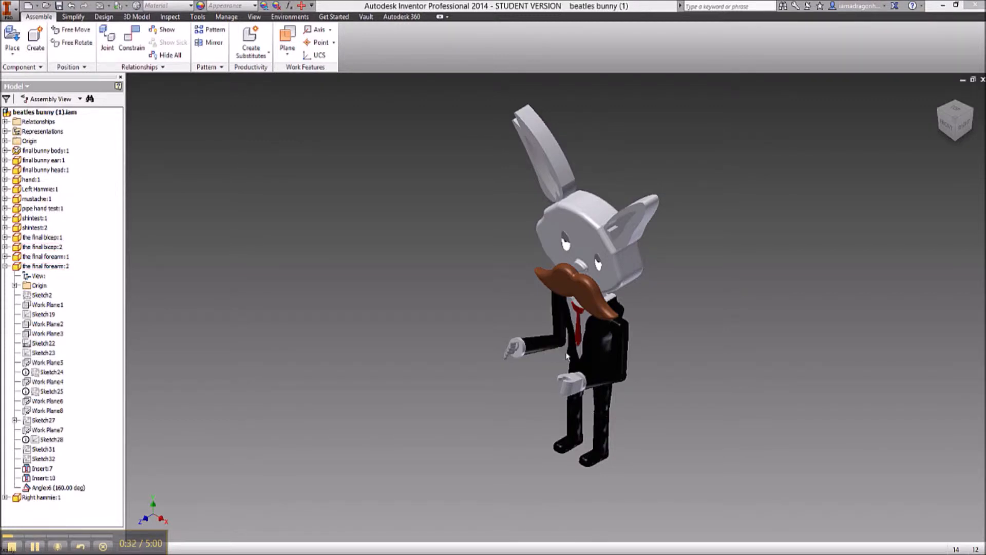
# Examine the forearms, elbow joints and hands of the beatles bunny (1) assembly
pyautogui.scroll(-2, 559, 341)
pyautogui.scroll(8, 560, 341)
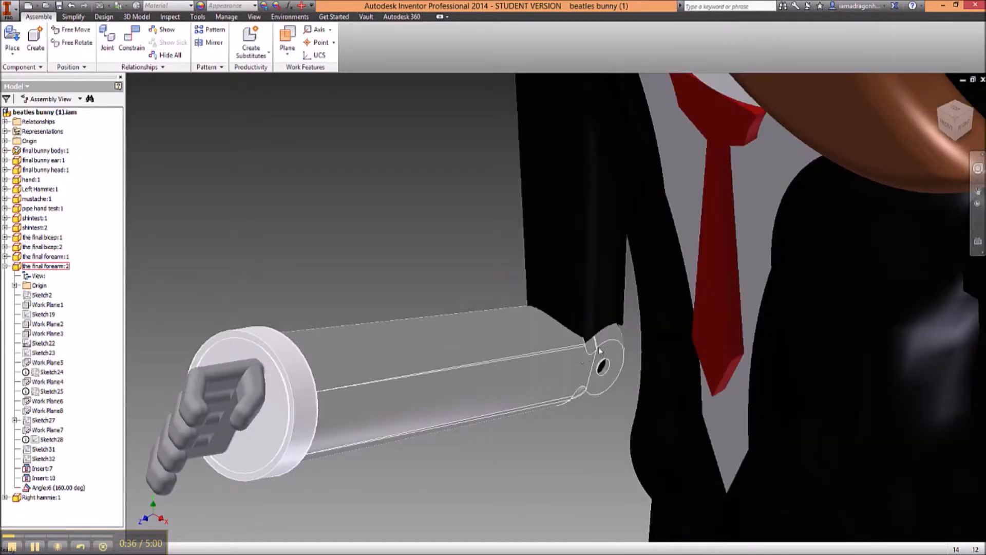
pyautogui.scroll(-5, 591, 365)
pyautogui.scroll(6, 692, 420)
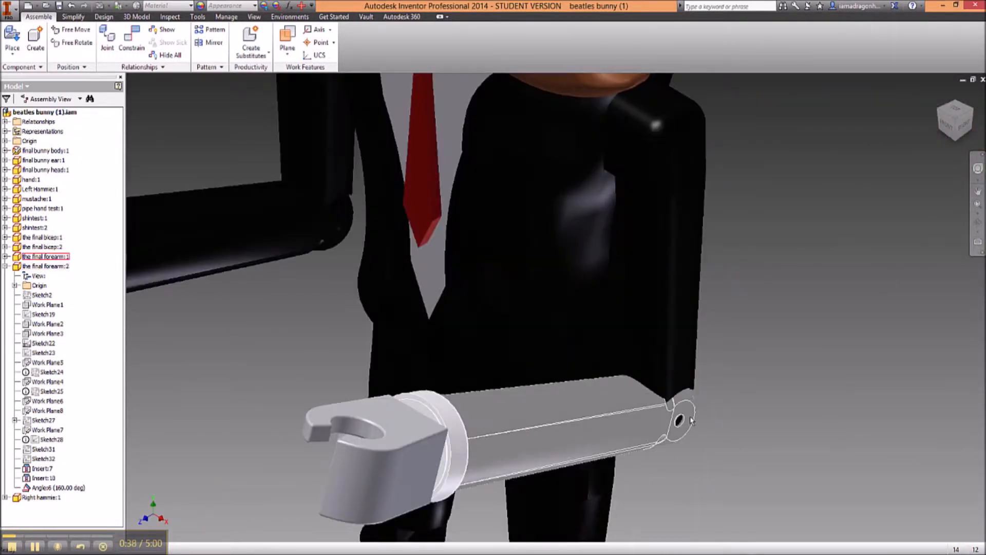
pyautogui.scroll(-5, 685, 413)
pyautogui.scroll(6, 653, 366)
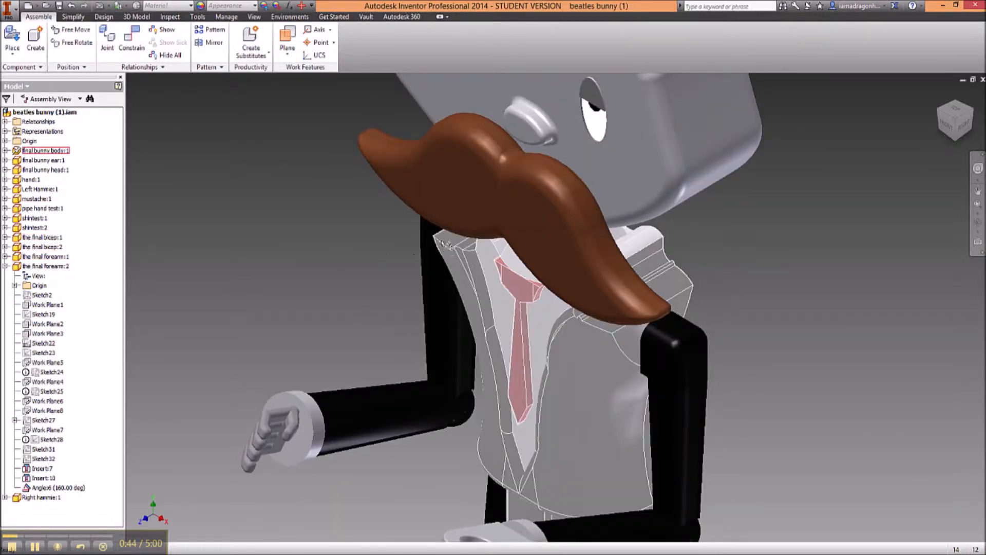
pyautogui.scroll(-6, 529, 348)
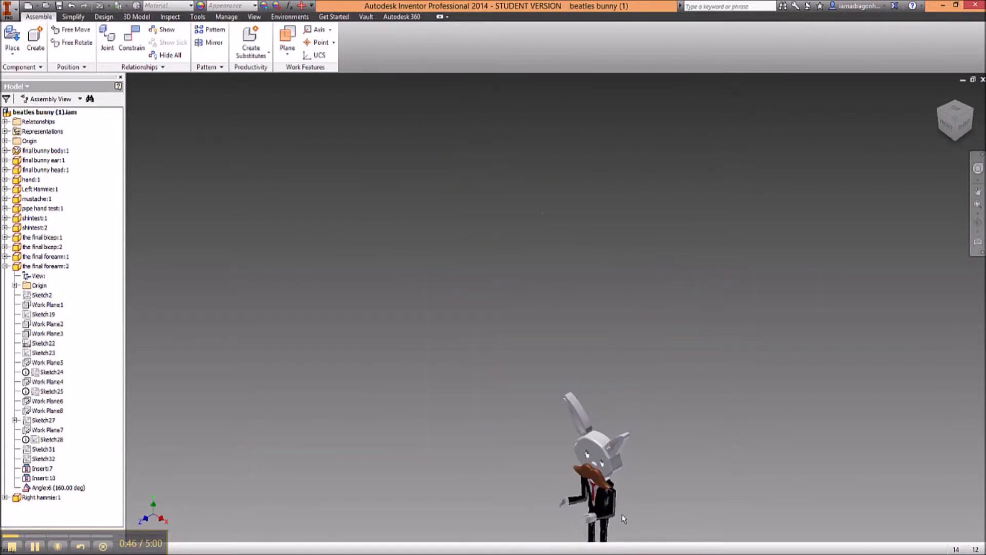
pyautogui.scroll(6, 621, 514)
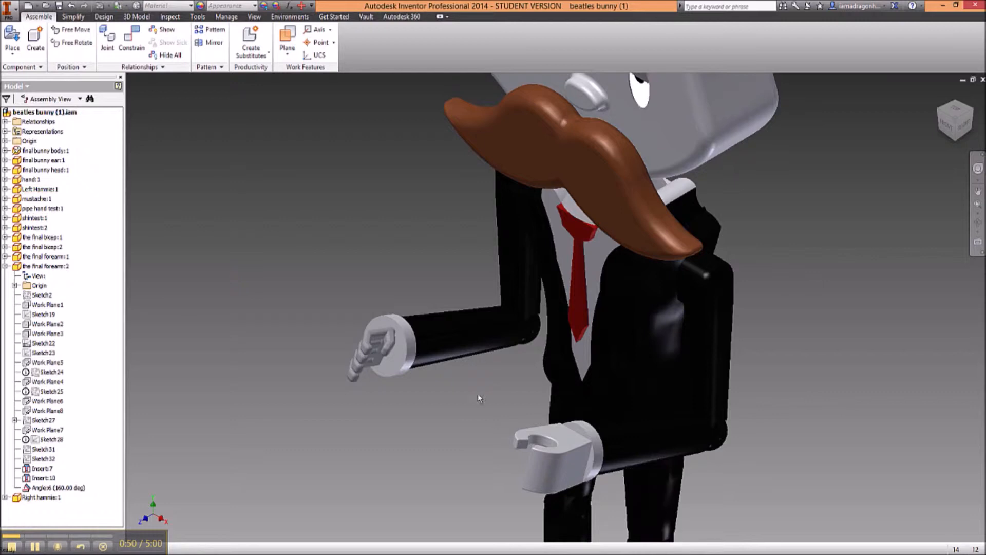
pyautogui.scroll(8, 614, 355)
pyautogui.scroll(-8, 614, 356)
pyautogui.scroll(4, 617, 84)
pyautogui.scroll(-3, 616, 84)
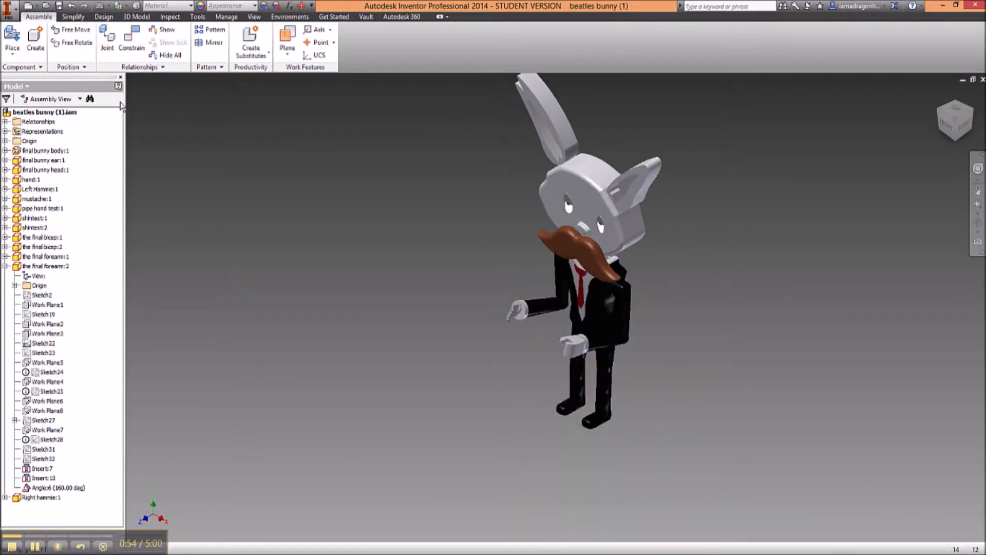
# Enter the Inventor Studio environment and open Animate Constraints for the Angle:6 constraint under the final forearm:2
pyautogui.click(288, 17)
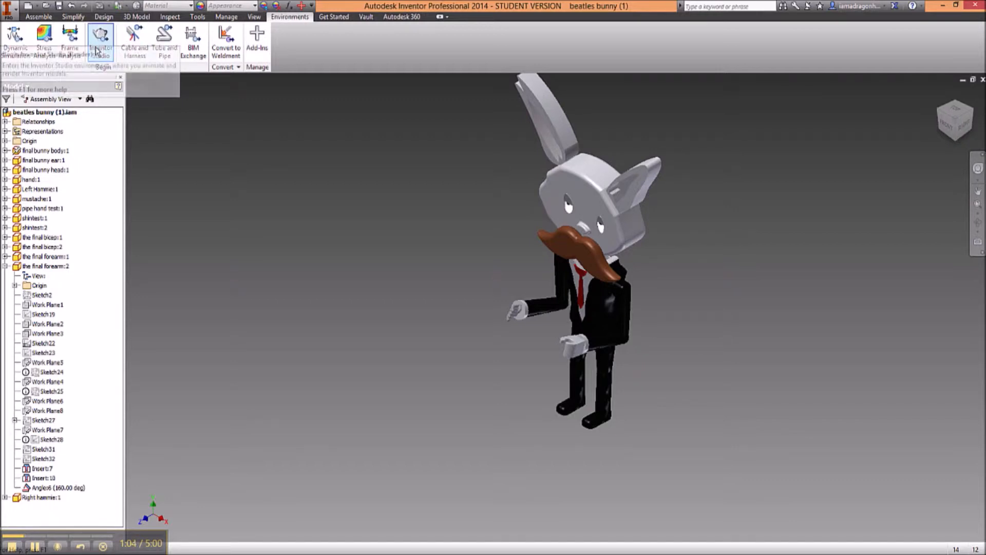
pyautogui.click(99, 48)
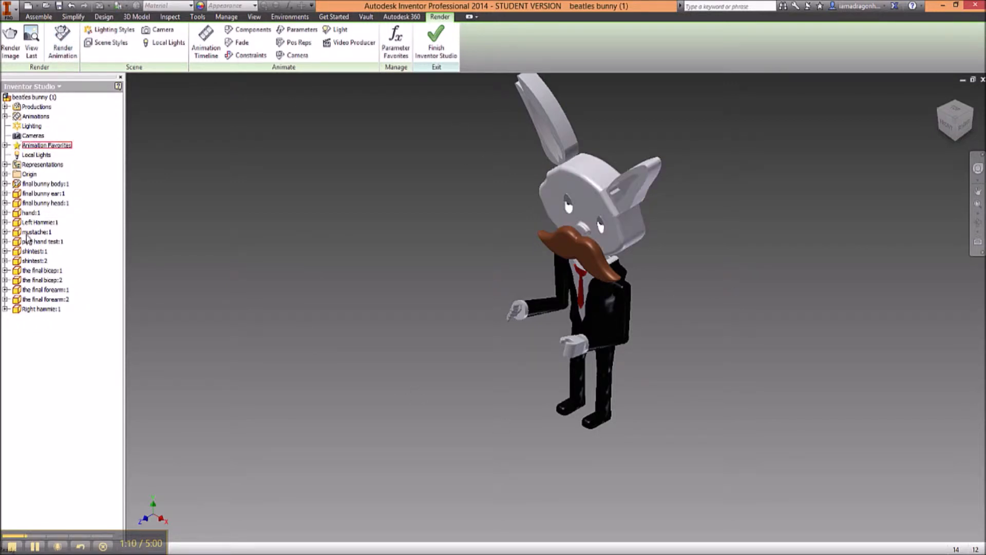
pyautogui.click(4, 299)
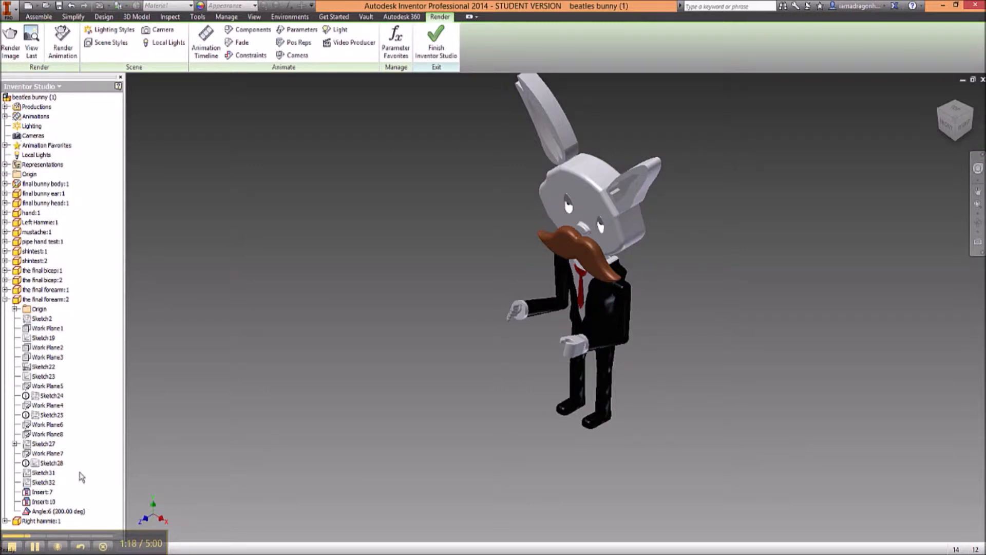
pyautogui.click(76, 511)
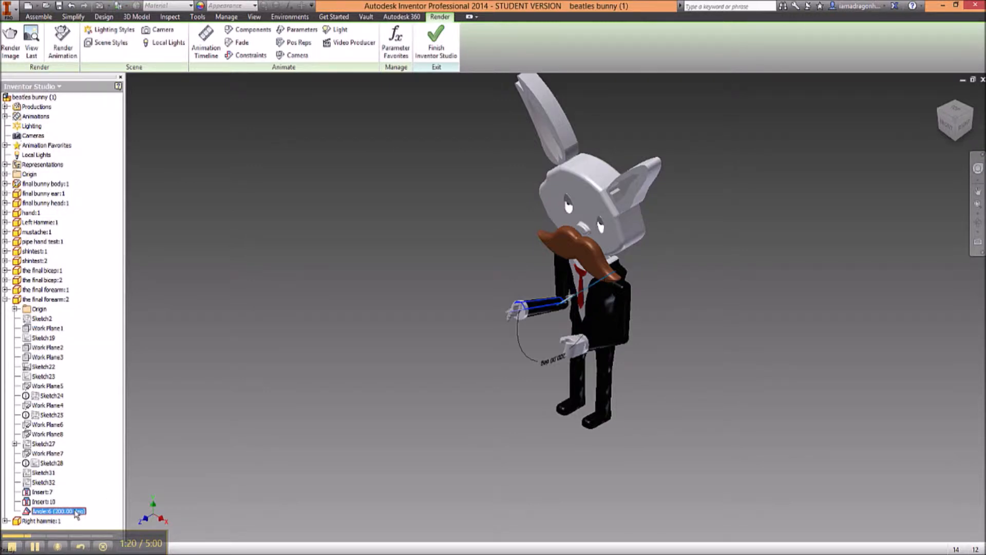
pyautogui.rightClick(58, 509)
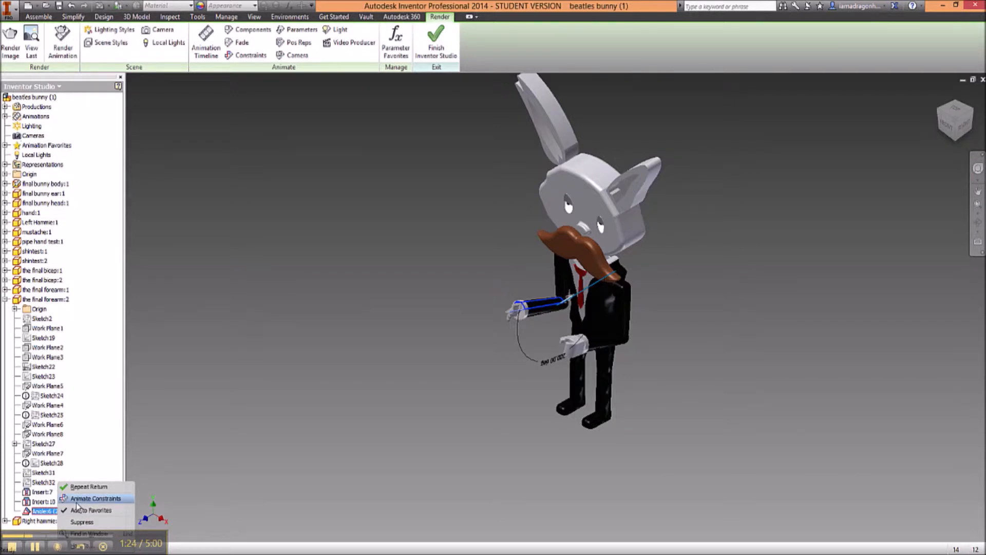
pyautogui.click(85, 501)
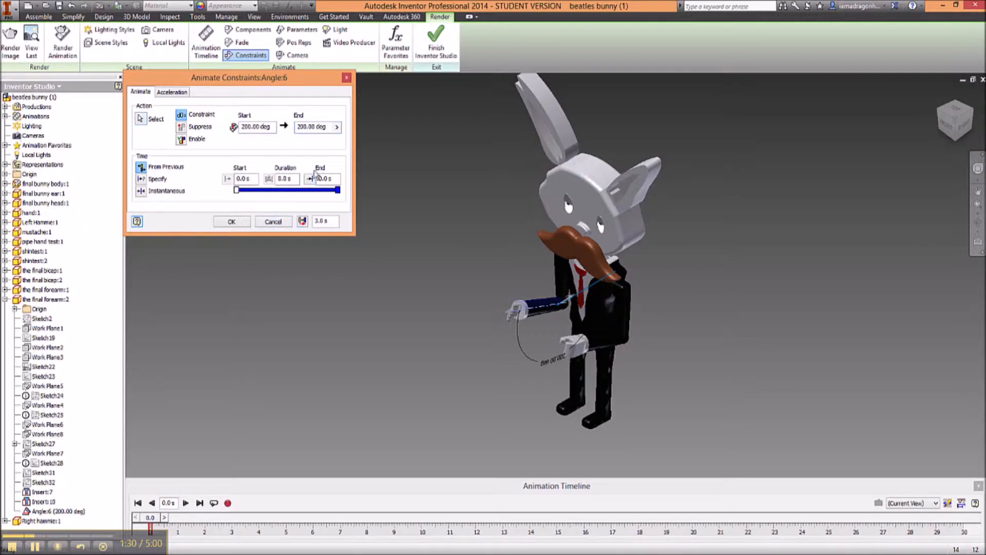
# Animate Angle:6 to an end angle of 160 degrees, ending at 1 s, with the new action increment set to 1.0 s
pyautogui.scroll(-3, 294, 271)
pyautogui.scroll(2, 298, 270)
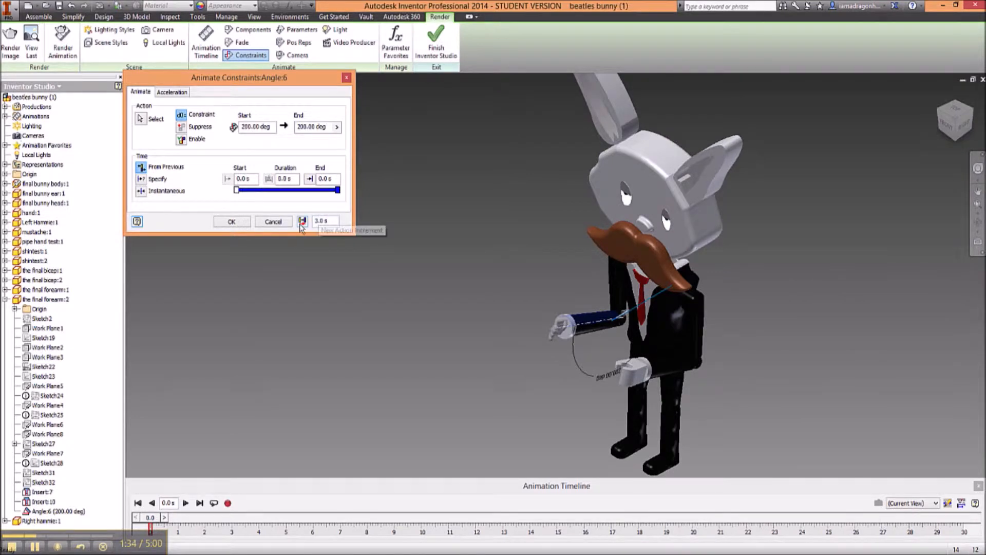
pyautogui.moveTo(320, 221); pyautogui.dragTo(297, 235)
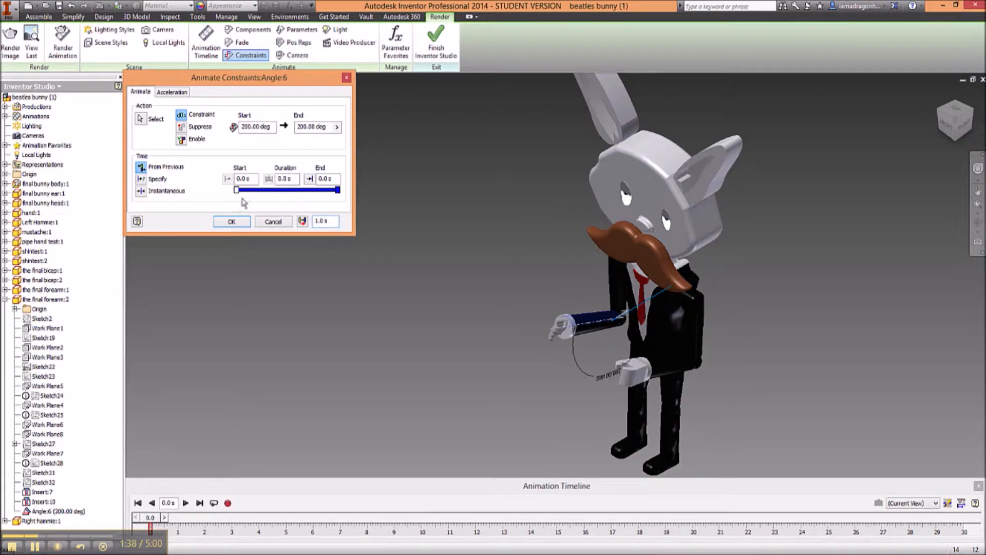
pyautogui.click(303, 124)
pyautogui.press('BackSpace')
pyautogui.press('BackSpace')
pyautogui.write('160')
pyautogui.click(322, 178)
pyautogui.write('1')
pyautogui.click(232, 222)
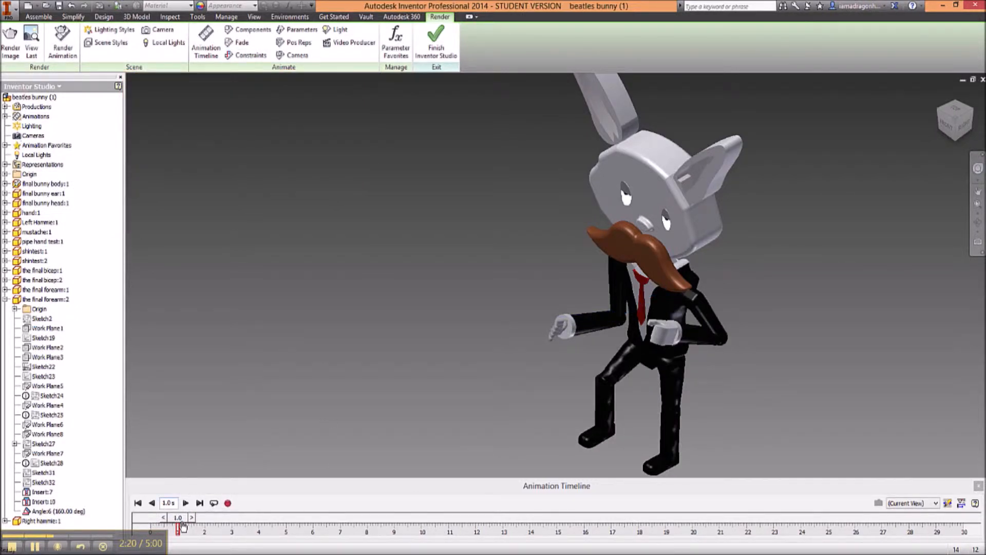
# Play the animation, scrub the timeline back to 0 s, and scrub forward to 1.0 s to check the elbow's motion
pyautogui.click(186, 503)
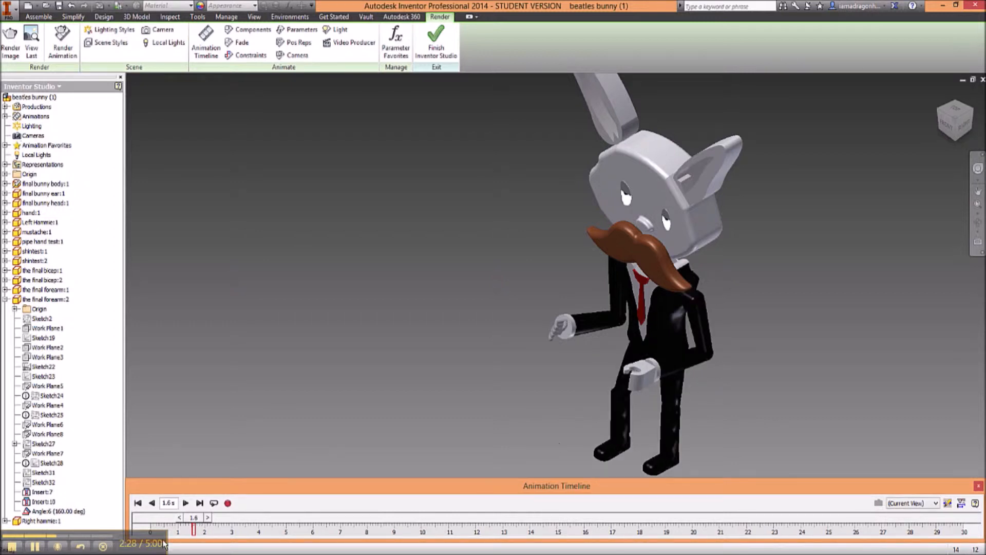
pyautogui.moveTo(194, 518); pyautogui.dragTo(151, 535)
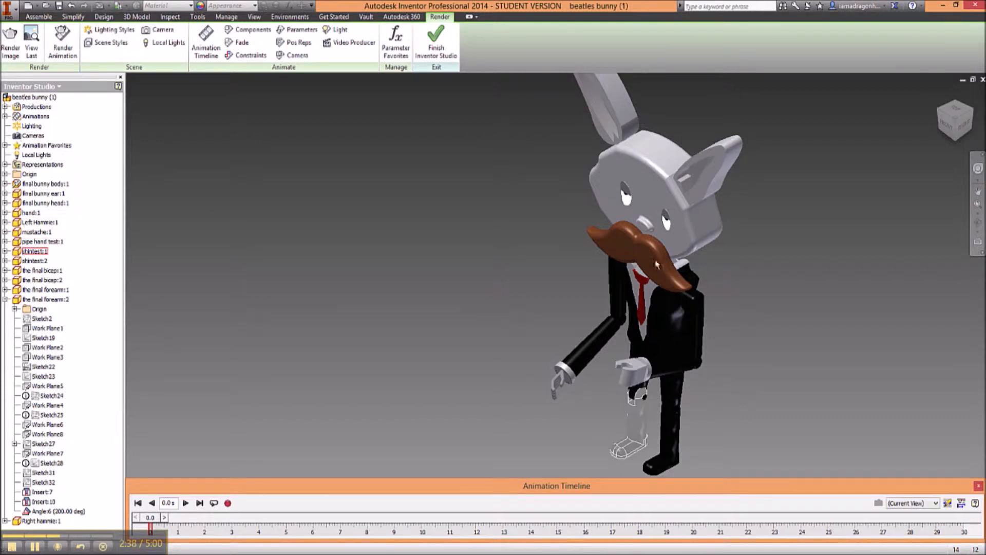
pyautogui.moveTo(150, 530); pyautogui.dragTo(178, 529)
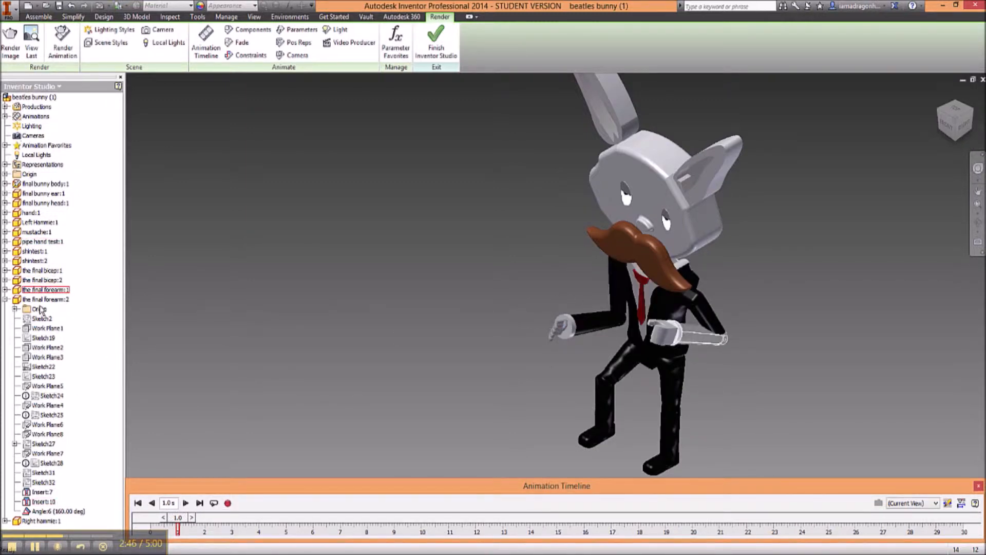
# Animate the Angle:5 shoulder constraint under the final bicep:2 to an end angle of 50 degrees
pyautogui.click(5, 290)
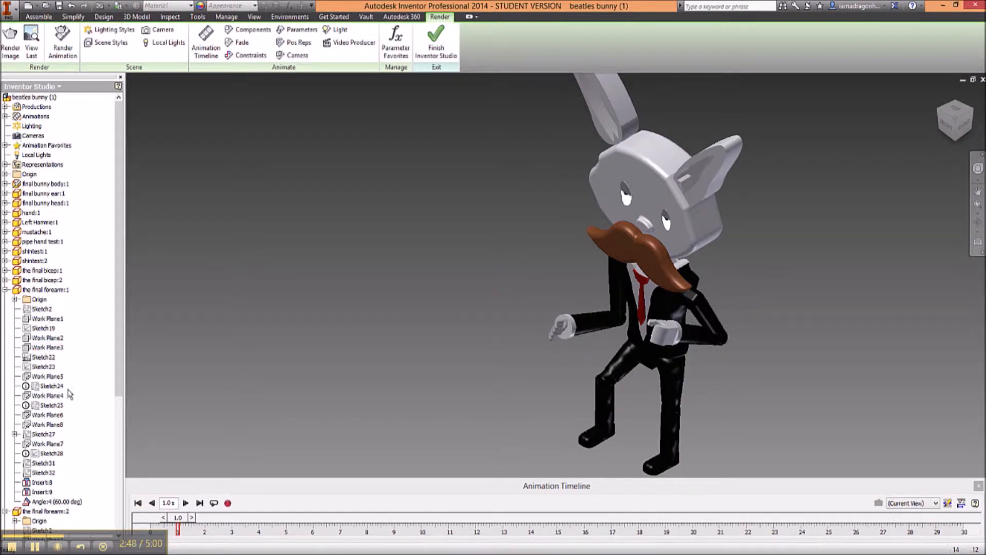
pyautogui.click(5, 271)
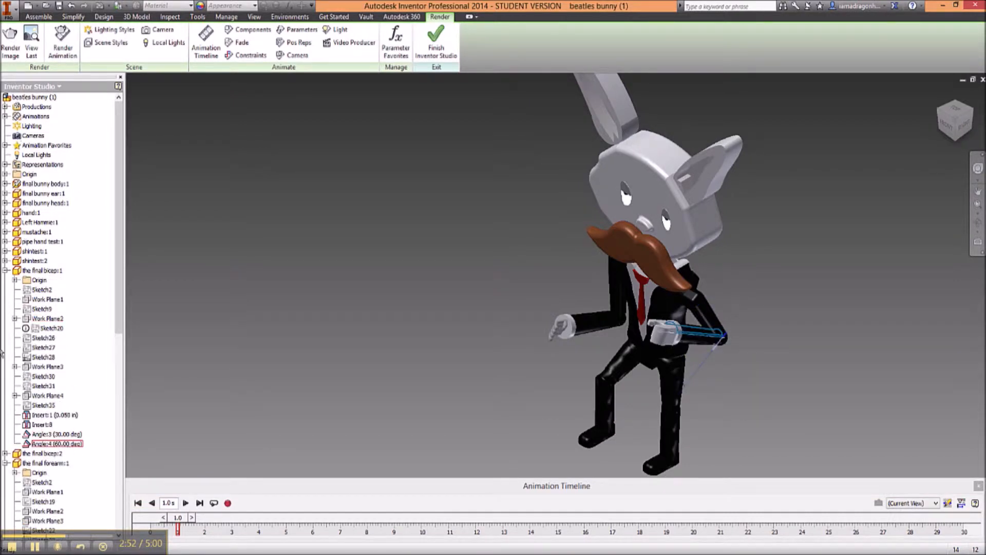
pyautogui.click(5, 453)
pyautogui.scroll(-3, 15, 457)
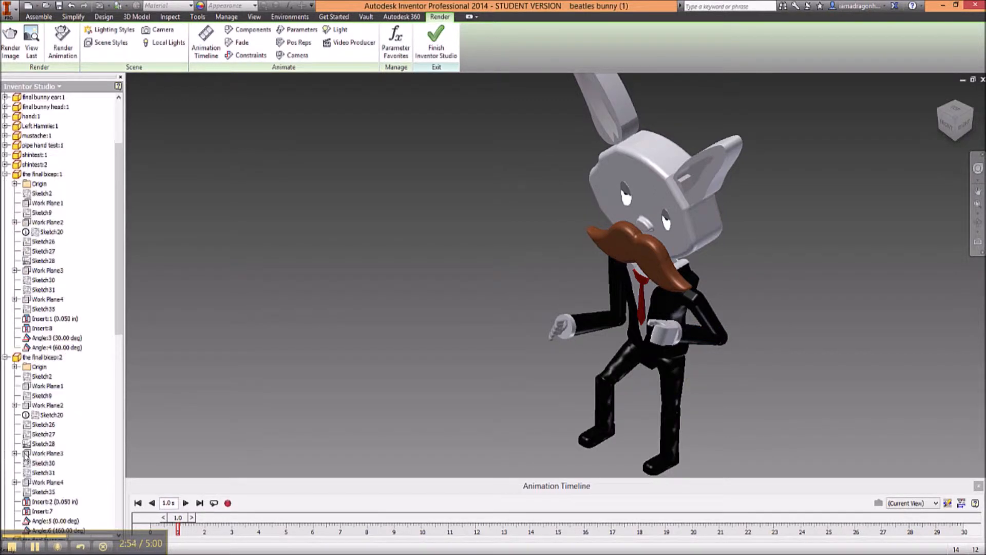
pyautogui.scroll(-1, 51, 493)
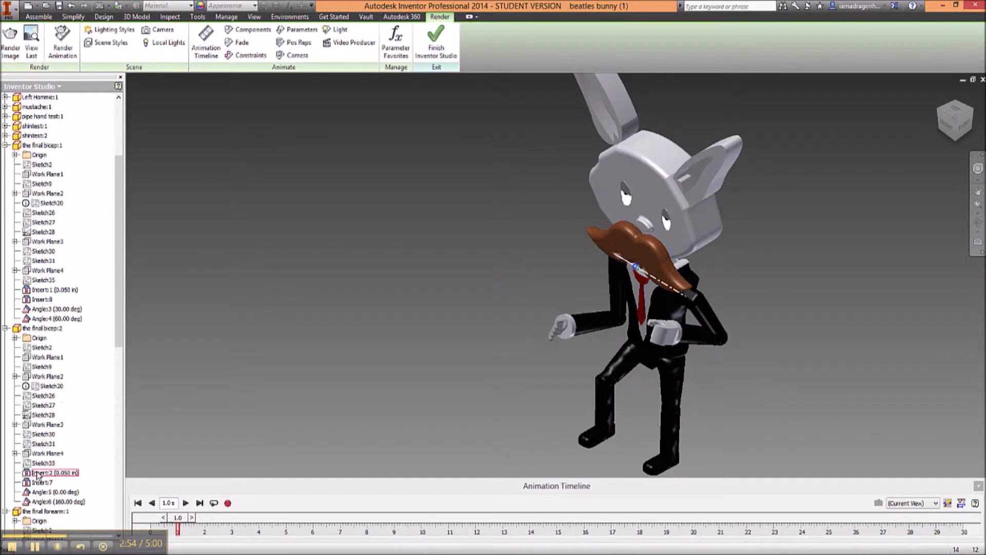
pyautogui.rightClick(71, 495)
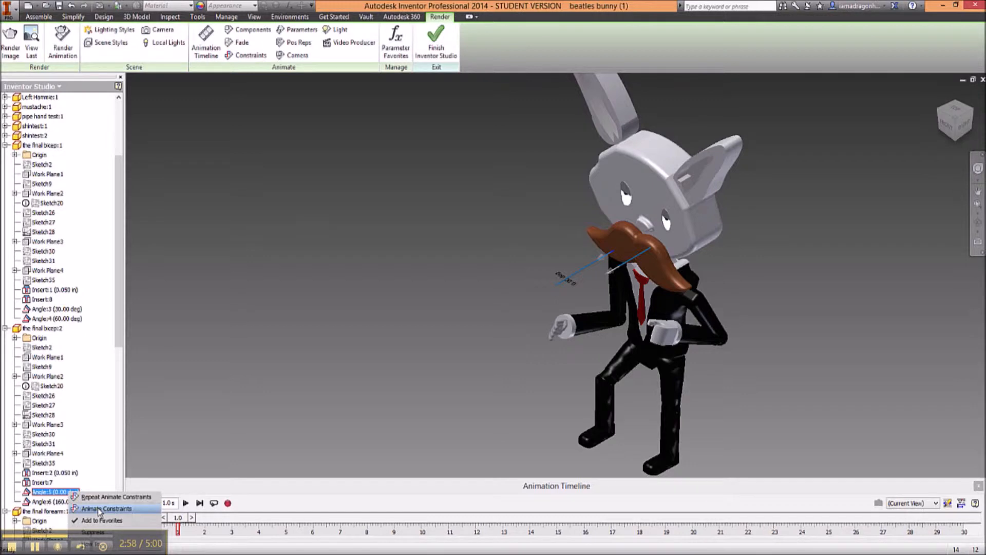
pyautogui.click(99, 509)
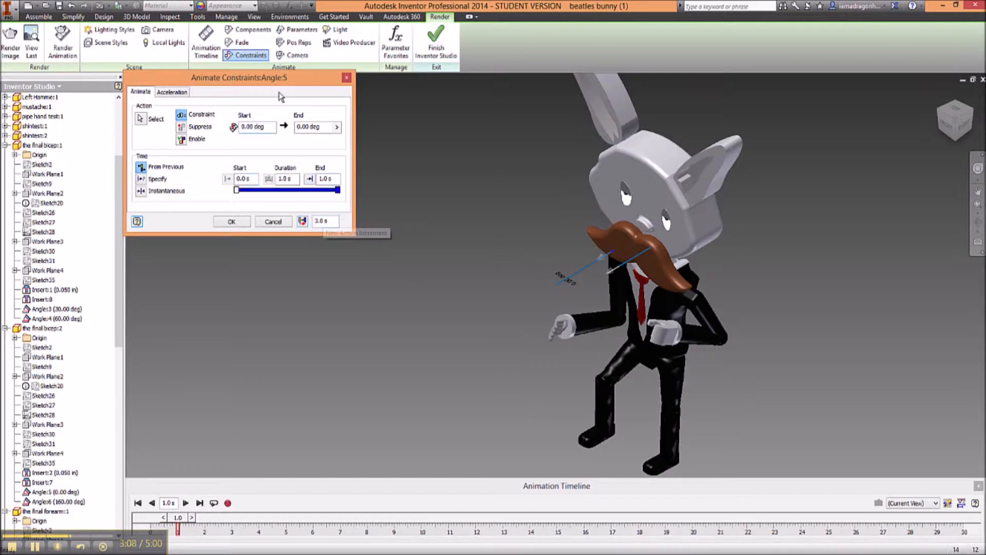
pyautogui.moveTo(302, 126); pyautogui.dragTo(248, 145)
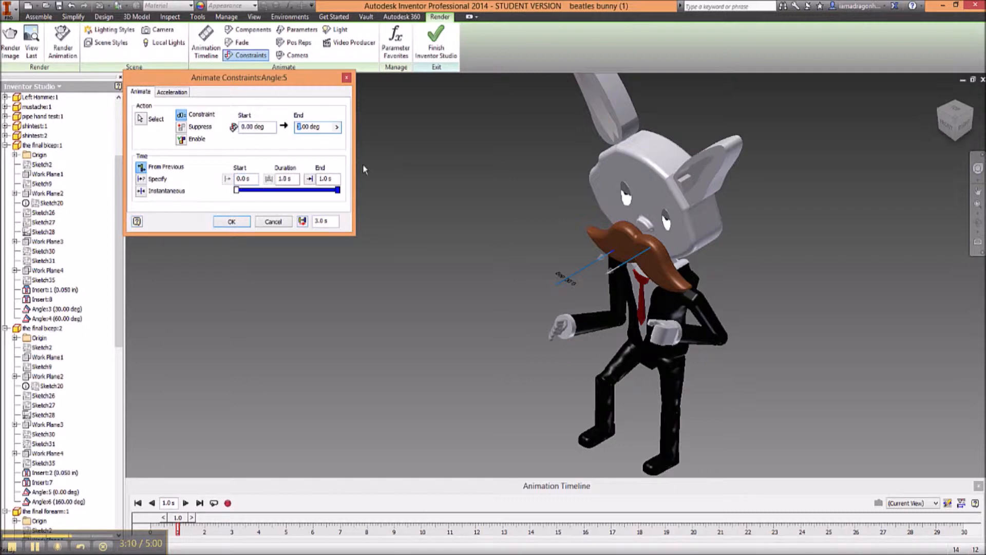
pyautogui.press('BackSpace')
pyautogui.write('50')
pyautogui.click(232, 222)
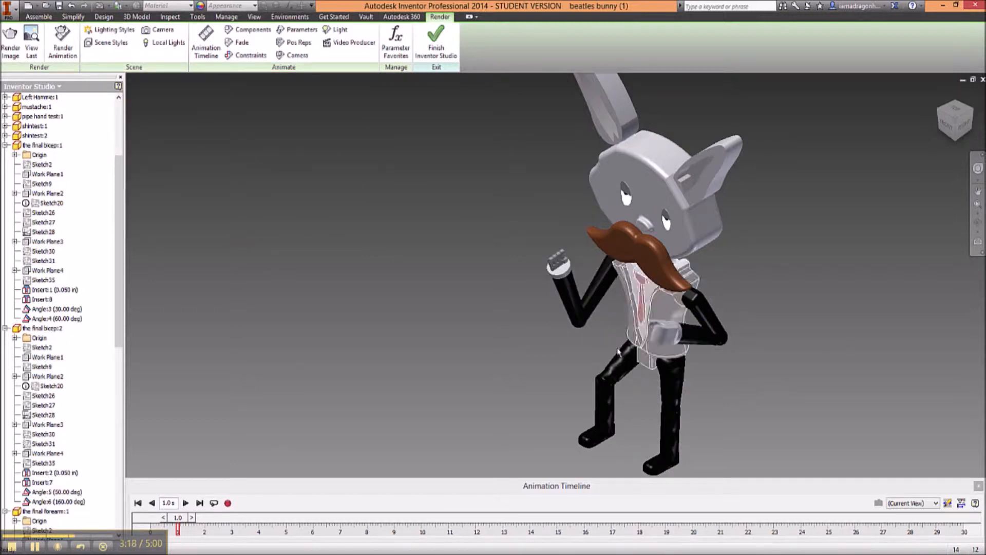
# Play the animation from 0 s to review the arm raise, and return the timeline to 1.0 s
pyautogui.moveTo(178, 528); pyautogui.dragTo(111, 532)
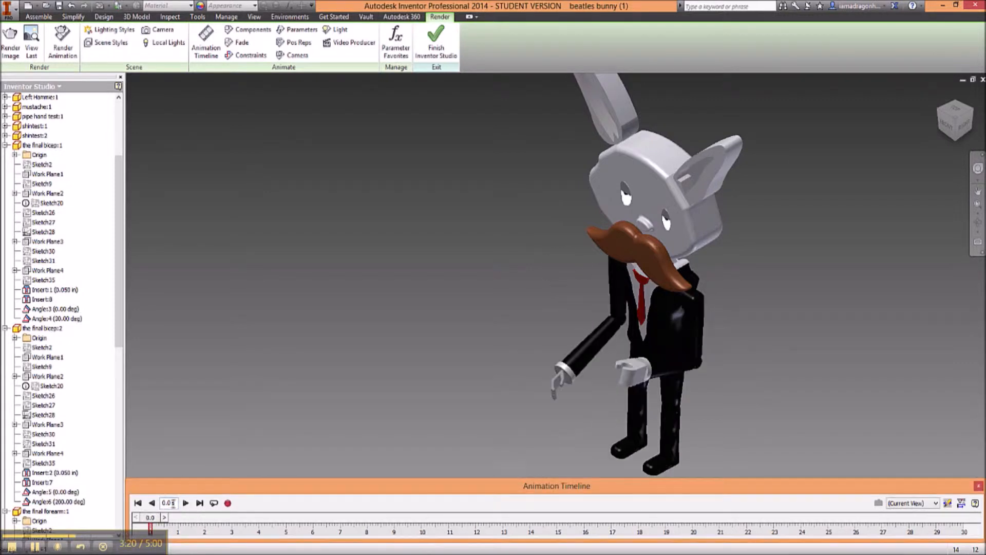
pyautogui.click(186, 503)
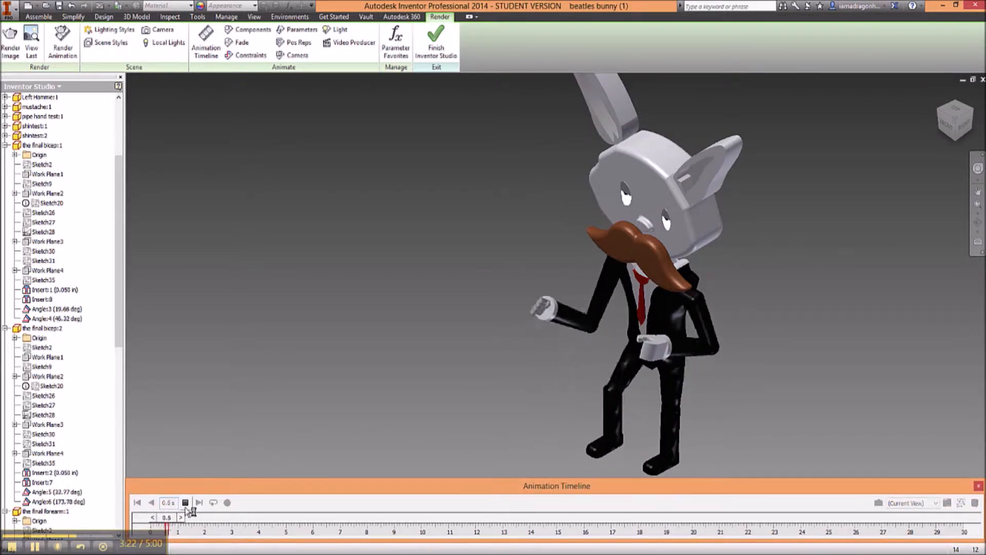
pyautogui.click(185, 505)
pyautogui.click(185, 506)
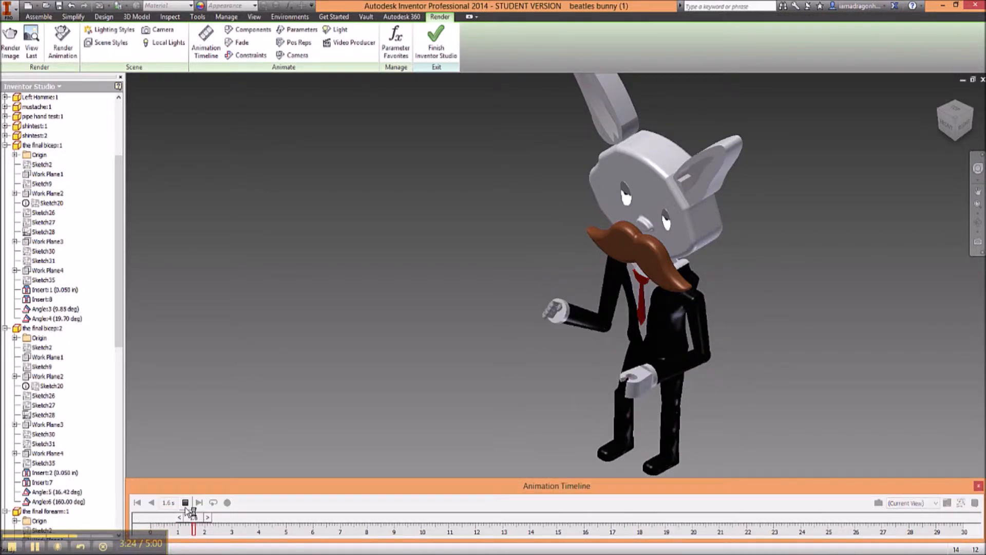
pyautogui.click(185, 506)
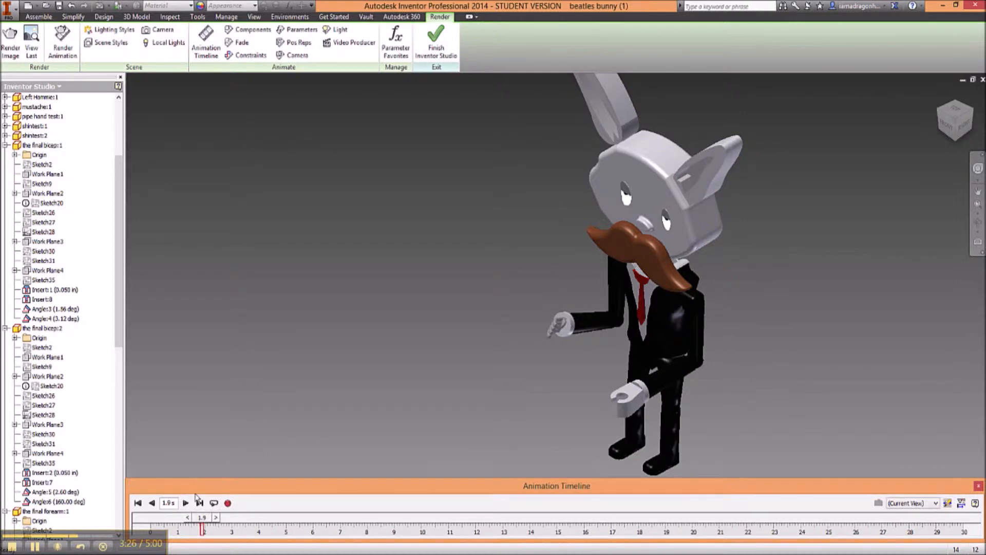
pyautogui.click(186, 504)
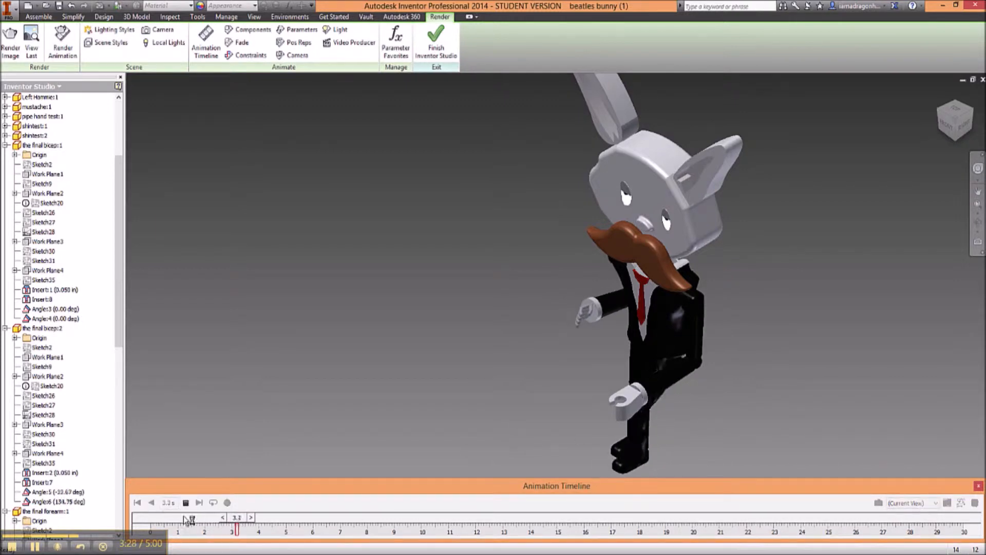
pyautogui.click(186, 502)
pyautogui.moveTo(256, 527); pyautogui.dragTo(179, 545)
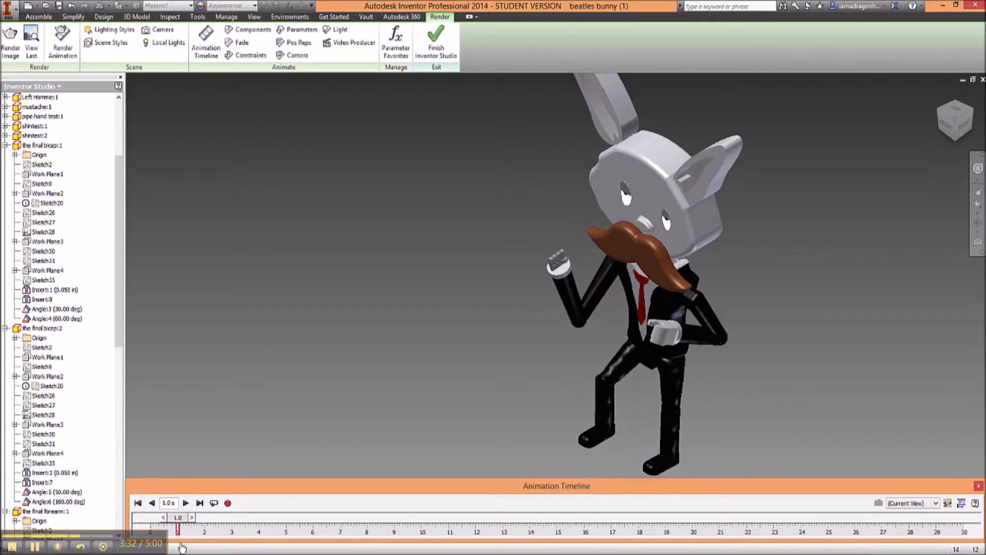
# Start another Angle:5 animation with a new action increment of 1.0 s and an end time of 2.0 s
pyautogui.rightClick(65, 495)
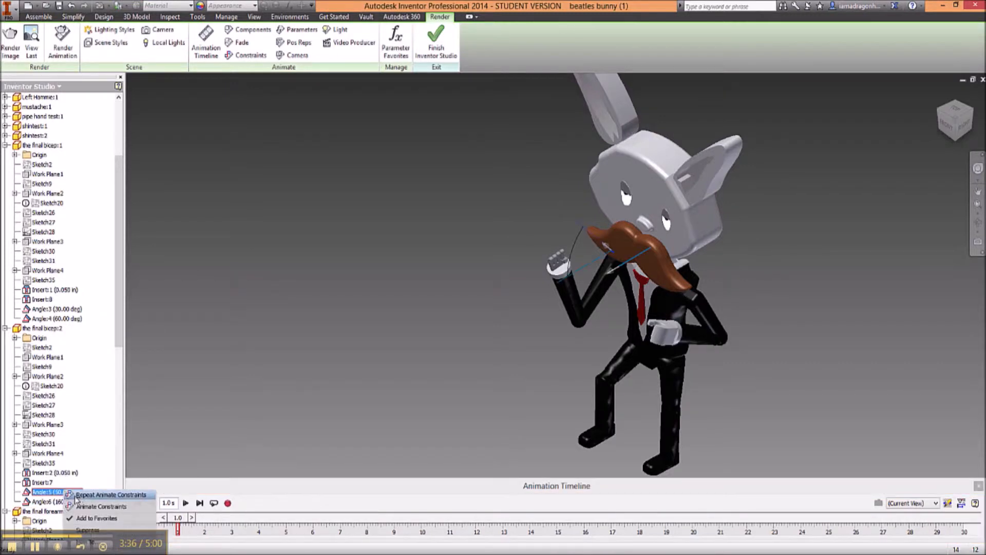
pyautogui.click(102, 506)
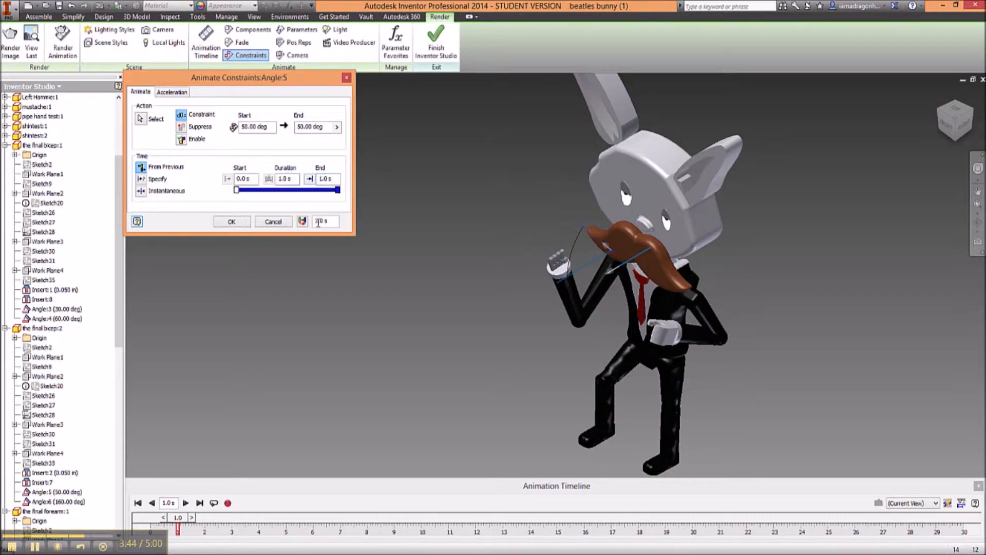
pyautogui.moveTo(320, 221); pyautogui.dragTo(296, 228)
pyautogui.write('1')
pyautogui.moveTo(329, 178); pyautogui.dragTo(299, 184)
pyautogui.press('BackSpace')
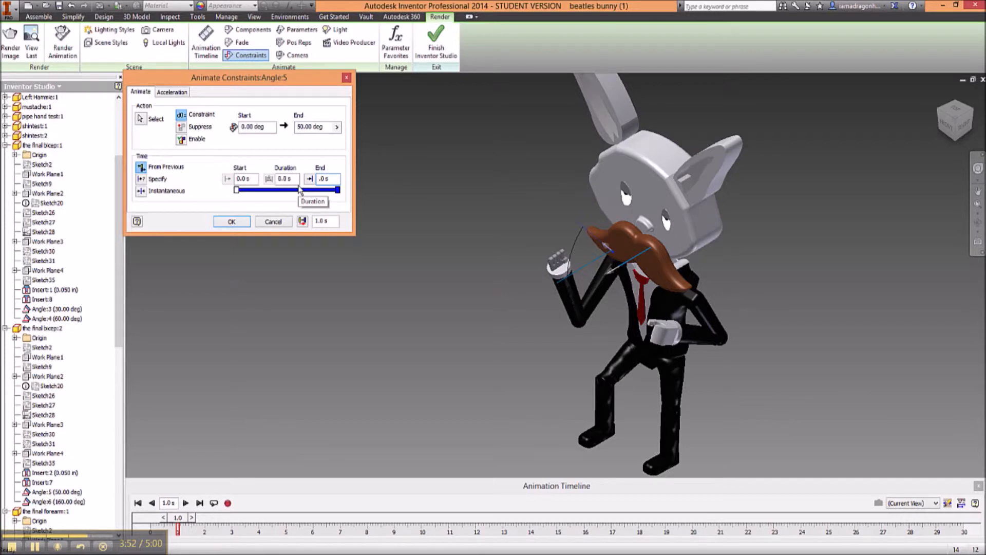
pyautogui.write('2.')
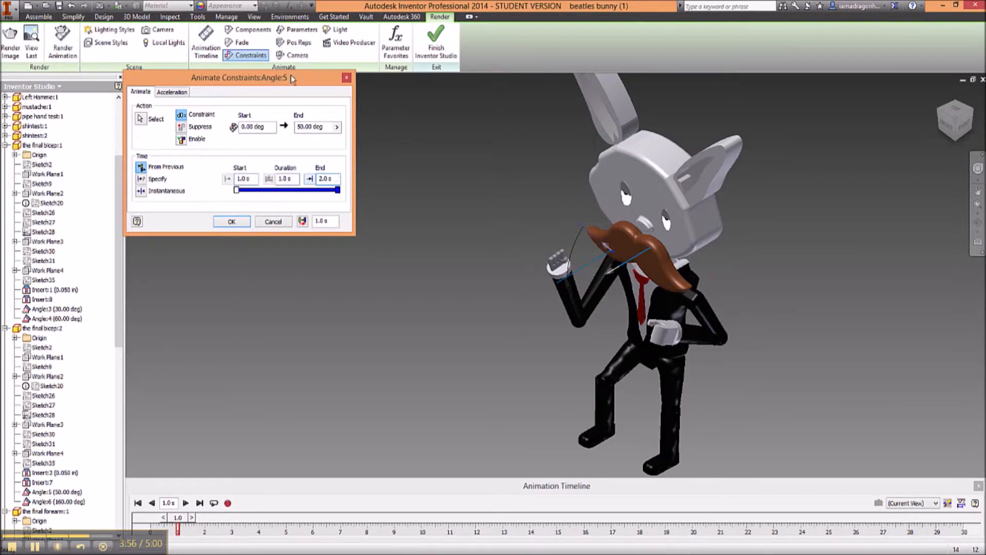
# Try to animate Angle:5 back to an end angle of 0 degrees, and close the constraint animation settings
pyautogui.doubleClick(302, 127)
pyautogui.press('BackSpace')
pyautogui.write('0')
pyautogui.click(243, 126)
pyautogui.click(236, 227)
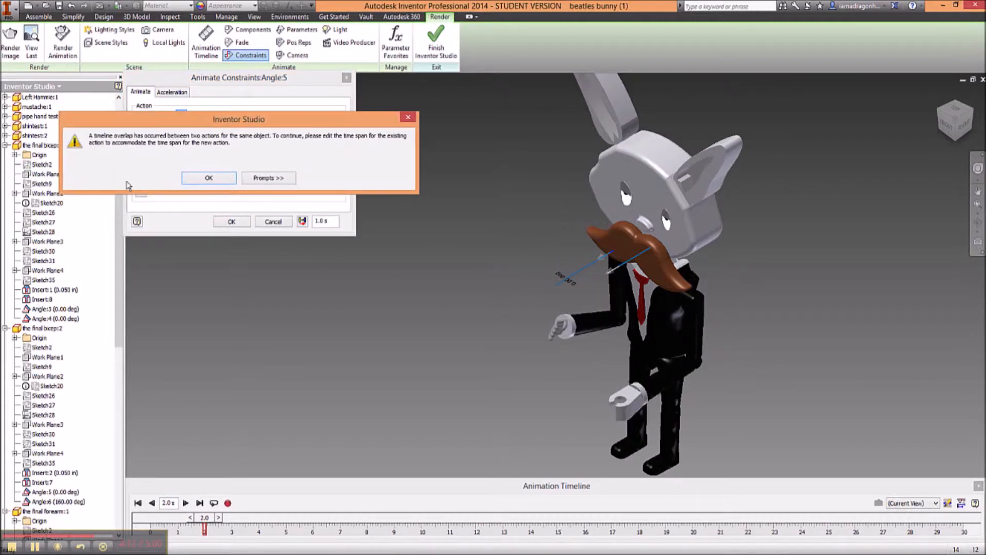
pyautogui.click(205, 178)
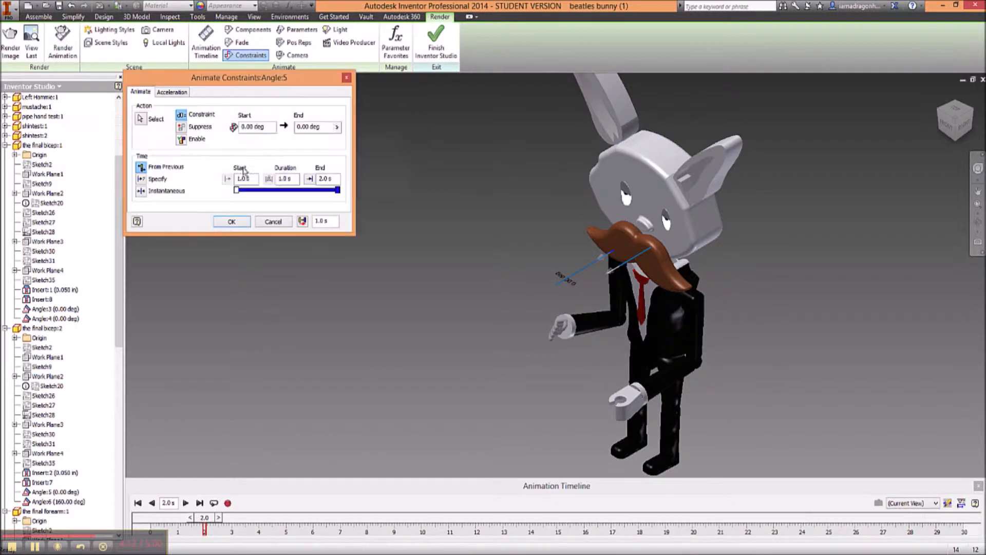
pyautogui.click(346, 78)
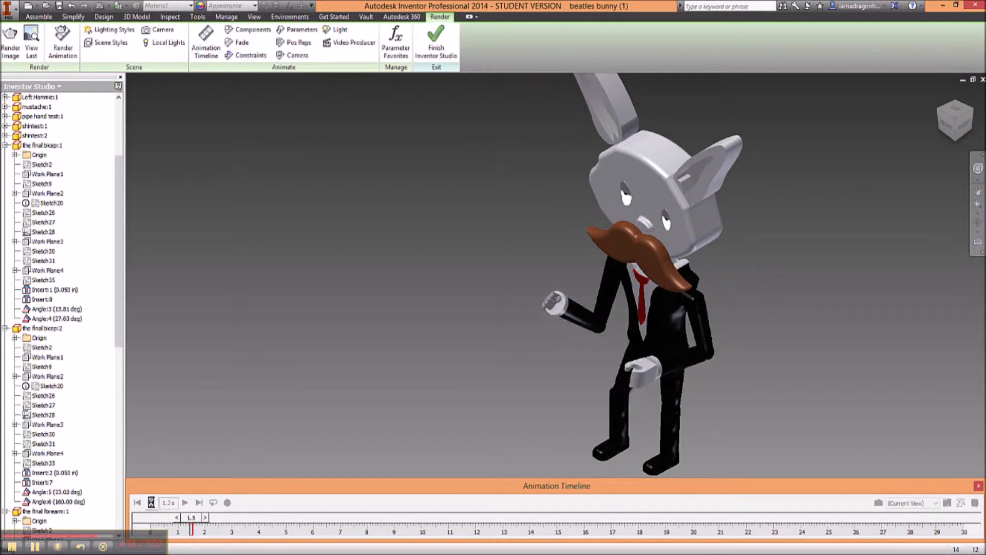
# Play the bunny's animation forward to review the arm and leg motion, and stop the playback
pyautogui.click(185, 504)
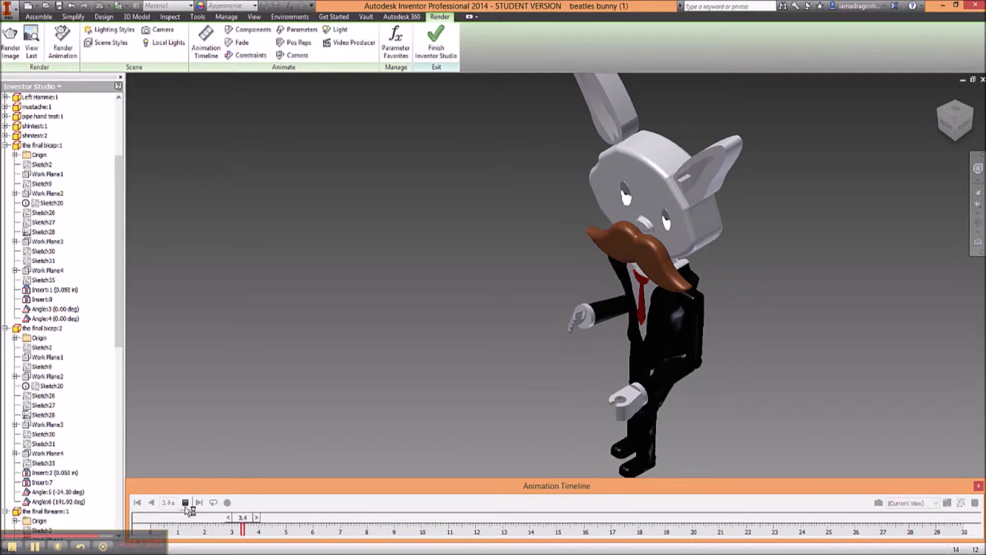
pyautogui.click(184, 503)
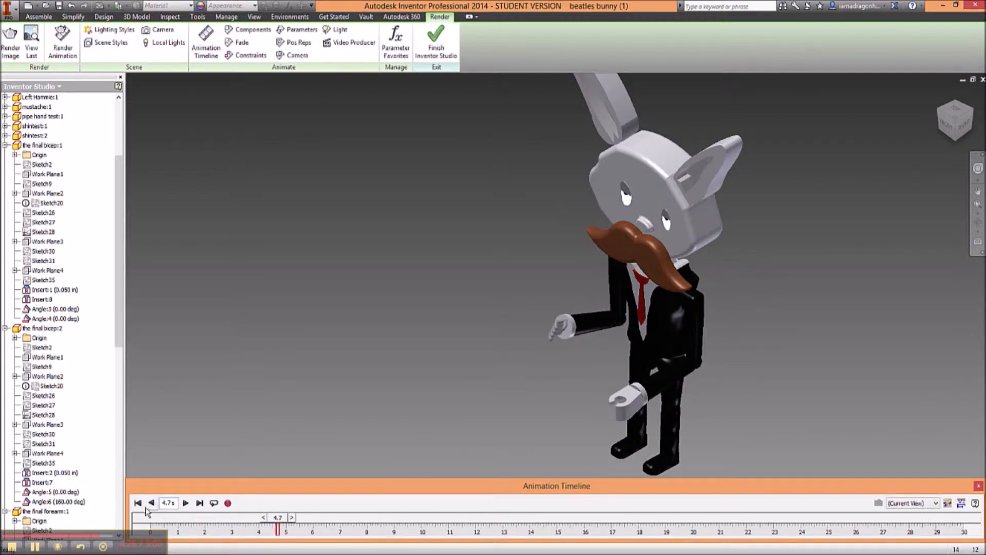
# Return the timeline to 0 s and play the animation to review the limb motion
pyautogui.click(150, 503)
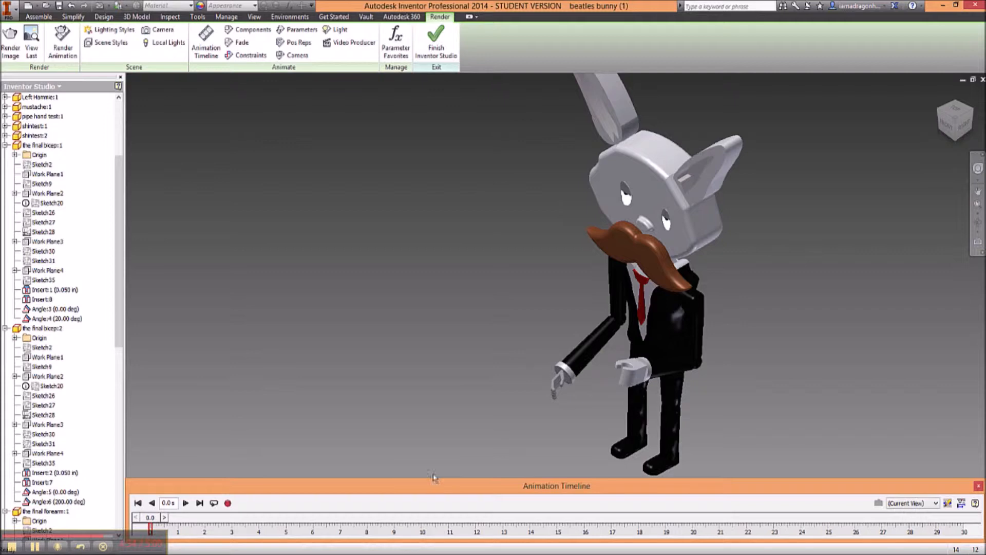
pyautogui.click(185, 503)
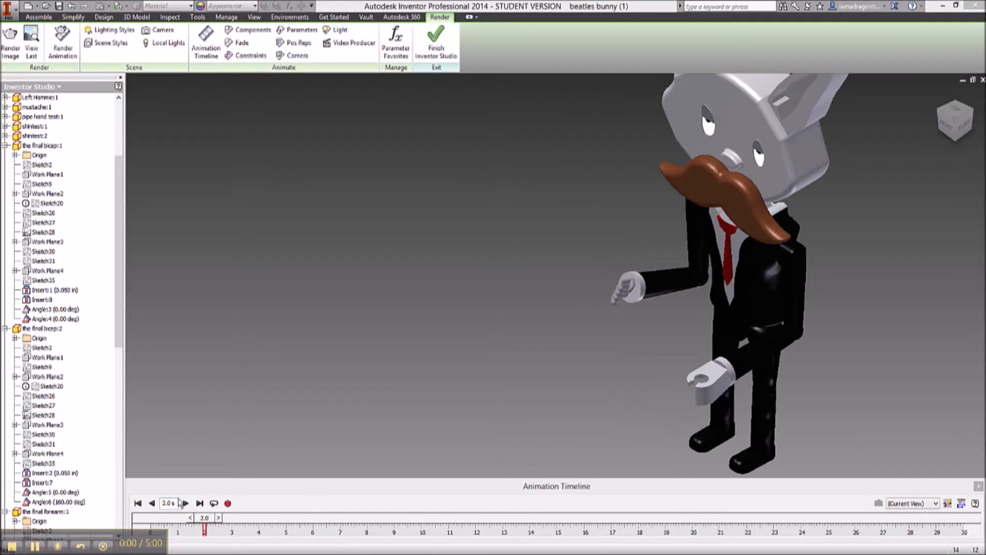
# Try to animate Angle:3 of the first bicep to an end angle of 50 degrees with an end time of 3.0 s
pyautogui.click(53, 310)
pyautogui.rightClick(54, 314)
pyautogui.click(87, 320)
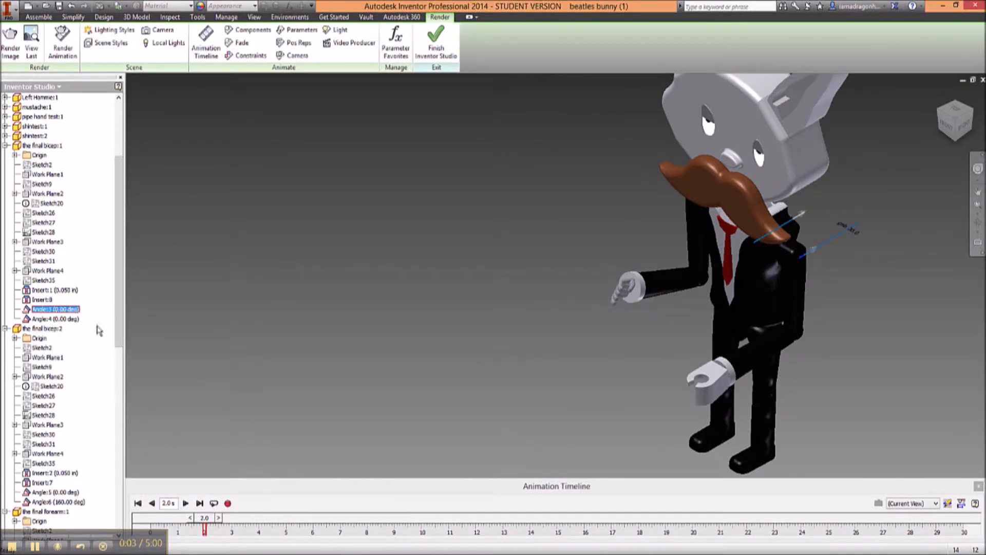
pyautogui.click(317, 221)
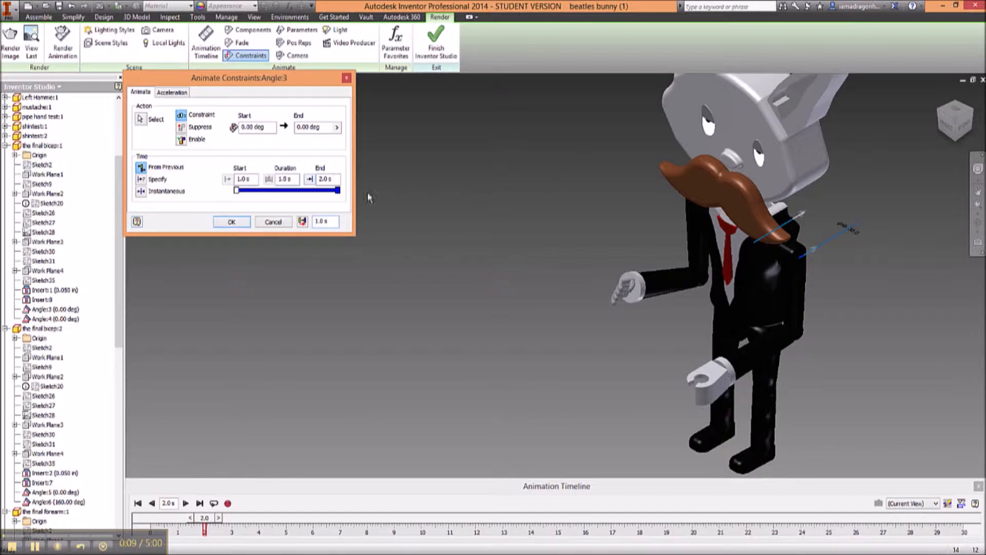
pyautogui.click(320, 178)
pyautogui.write('3')
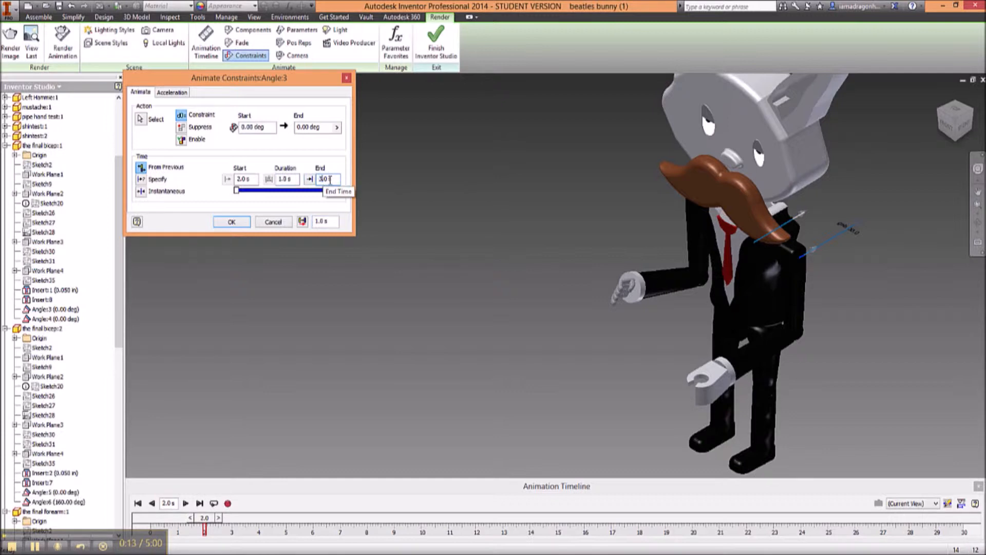
pyautogui.click(298, 127)
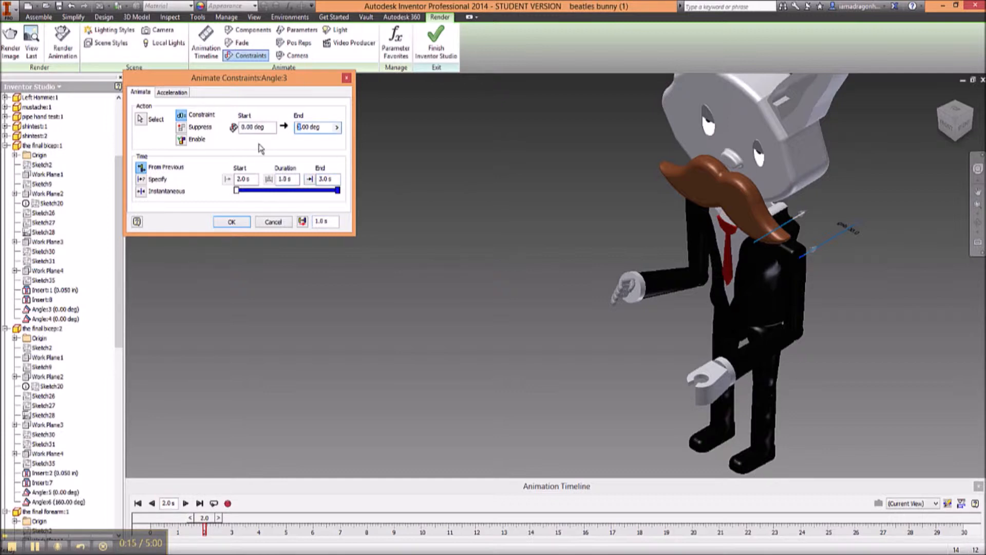
pyautogui.write('5')
pyautogui.click(234, 224)
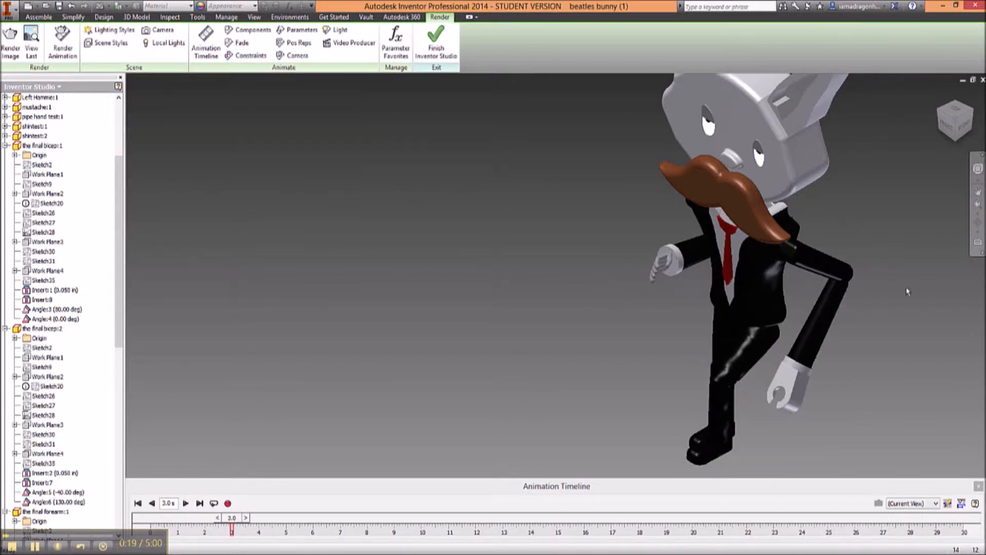
# Open the Angle:4 constraint animation, close it without applying, and undo the last Angle:3 animation
pyautogui.rightClick(47, 319)
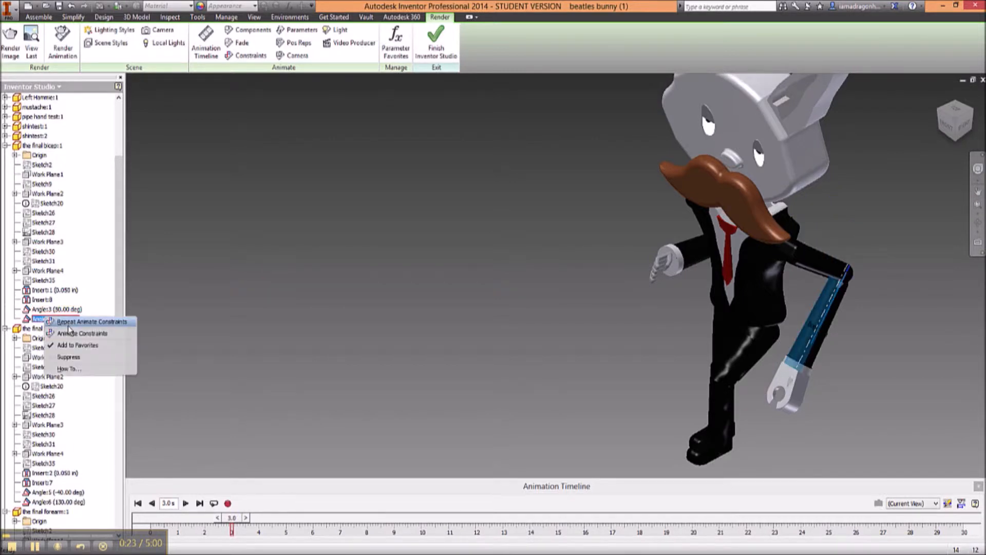
pyautogui.click(70, 333)
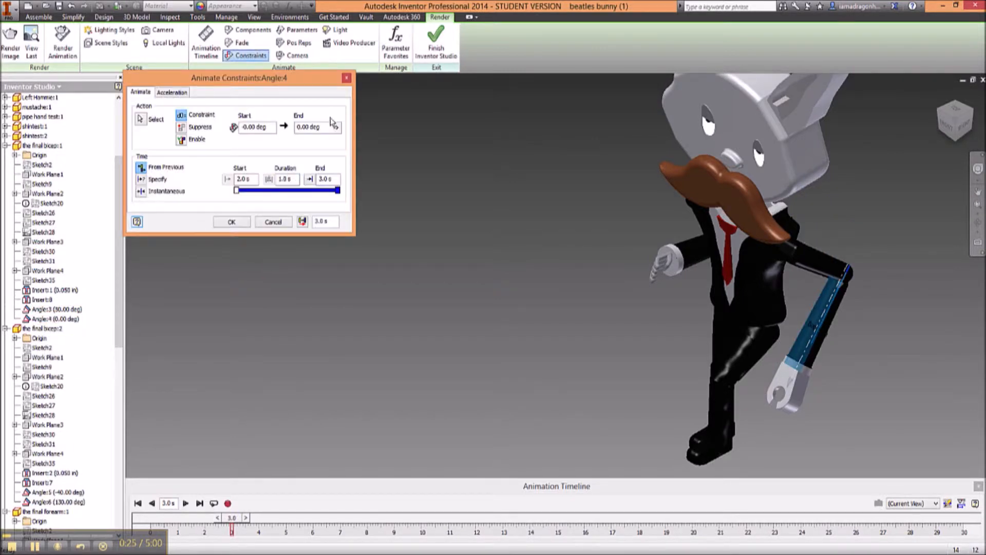
pyautogui.click(301, 129)
pyautogui.click(346, 78)
pyautogui.click(72, 7)
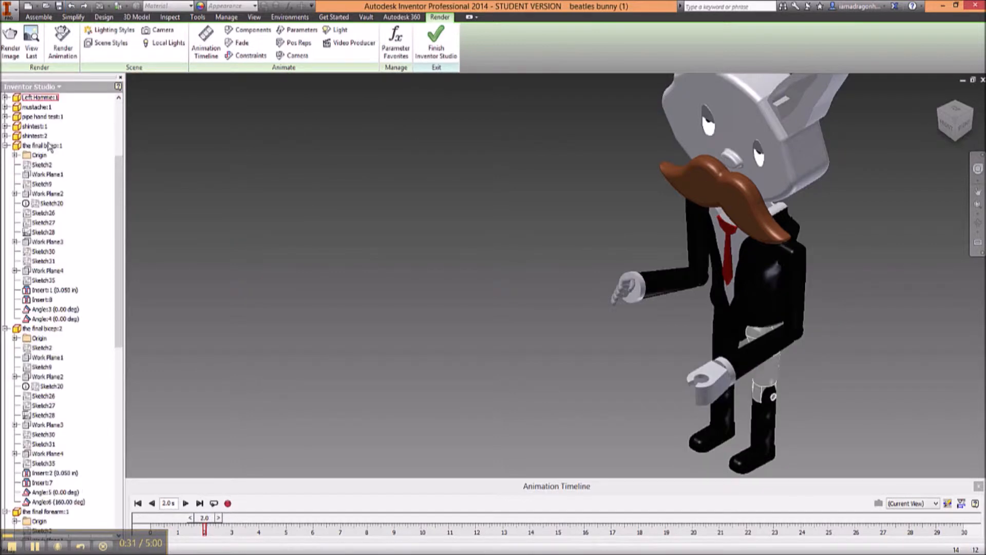
# Animate Angle:3 of the first bicep to an end angle of -50 degrees with an end time of 3.0 s
pyautogui.rightClick(46, 320)
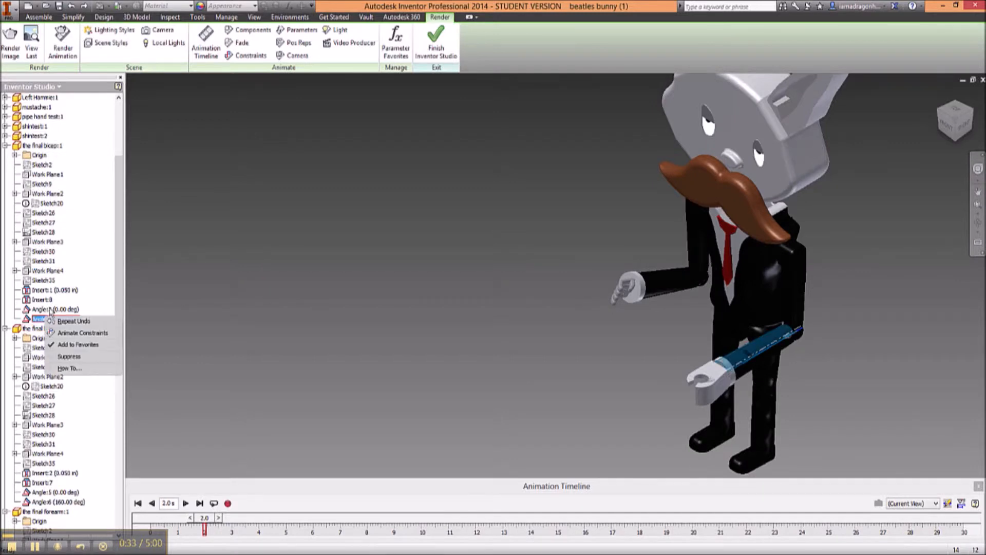
pyautogui.click(50, 309)
pyautogui.rightClick(50, 309)
pyautogui.click(77, 323)
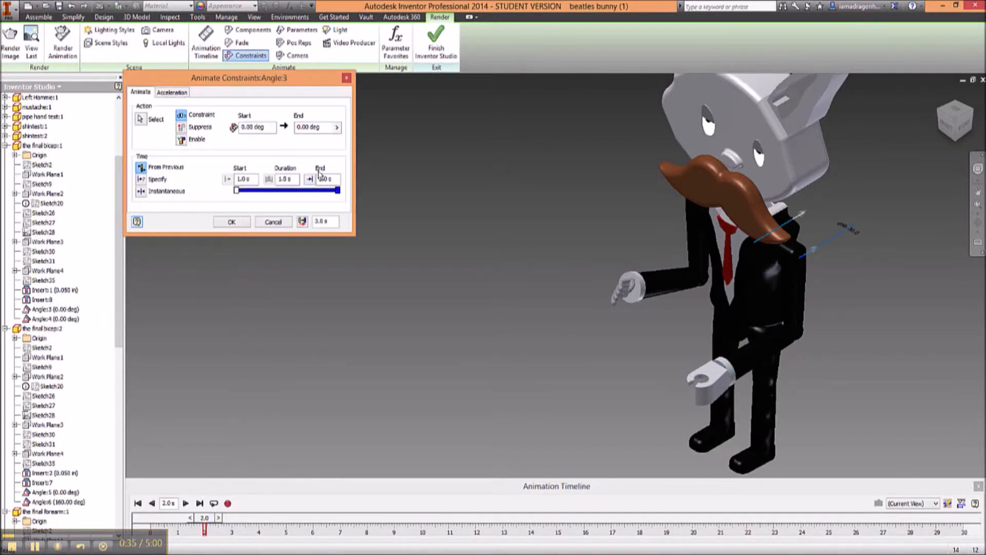
pyautogui.doubleClick(321, 179)
pyautogui.press('BackSpace')
pyautogui.write('-5')
pyautogui.click(216, 223)
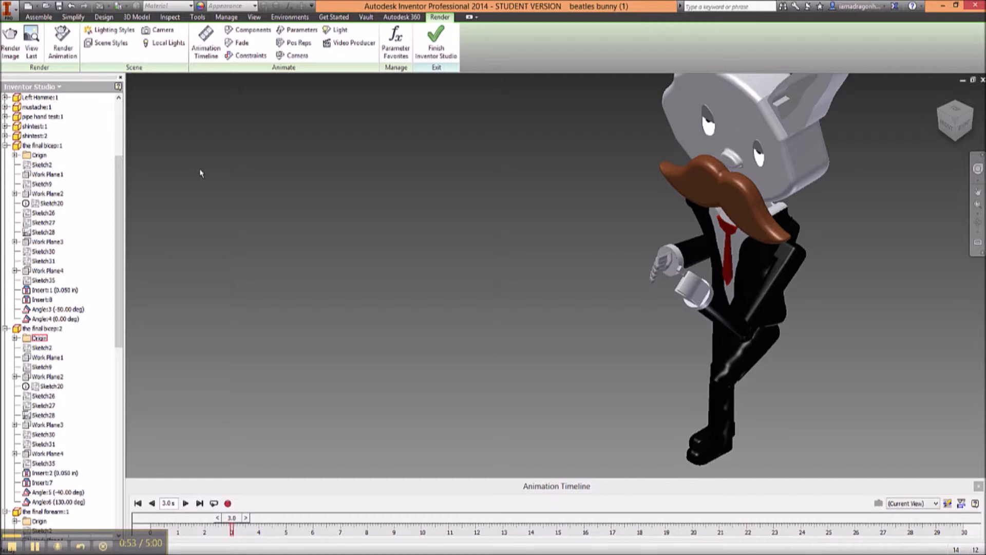
# Play the animation, replay it twice from 0 s to review the arm swing, and return the timeline to 0 s
pyautogui.click(185, 503)
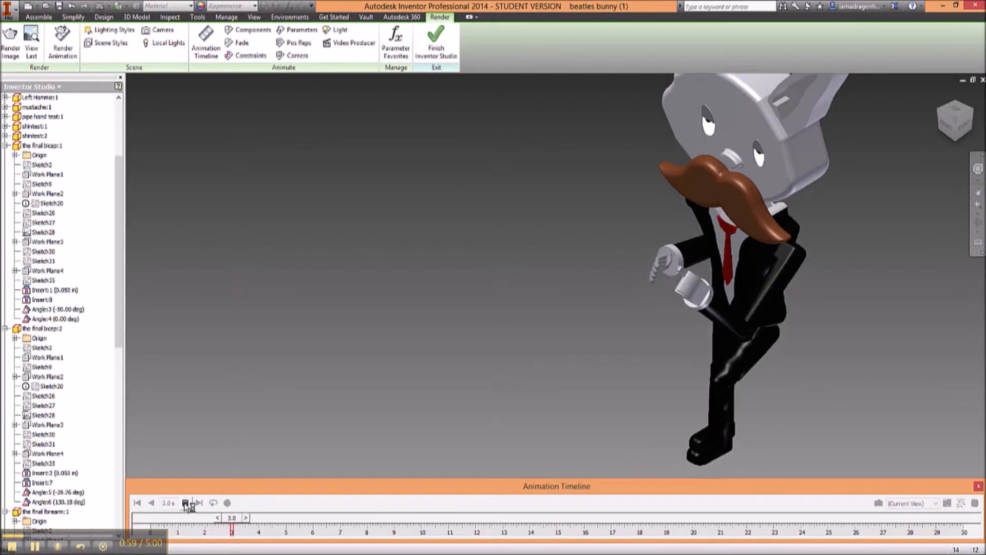
pyautogui.click(186, 505)
pyautogui.moveTo(271, 522); pyautogui.dragTo(150, 534)
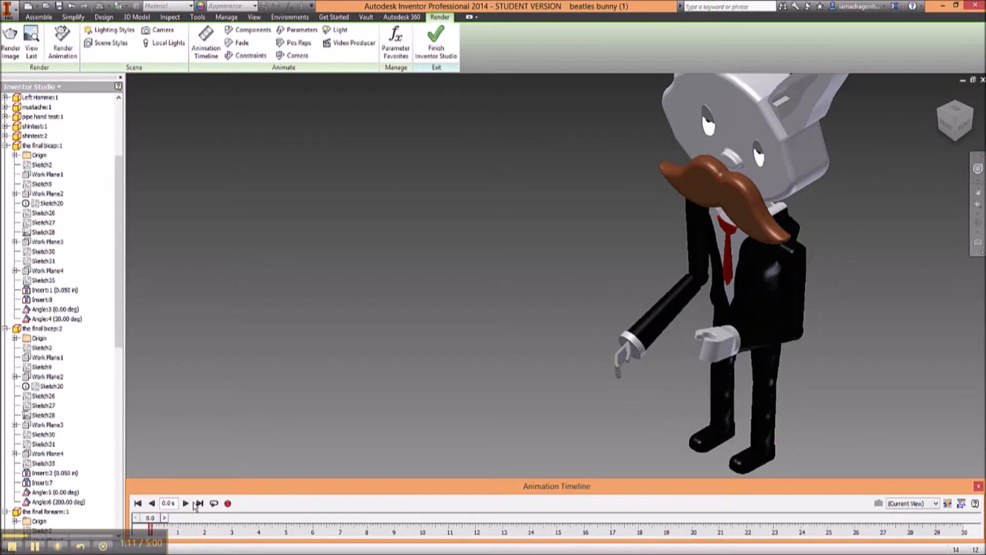
pyautogui.click(186, 508)
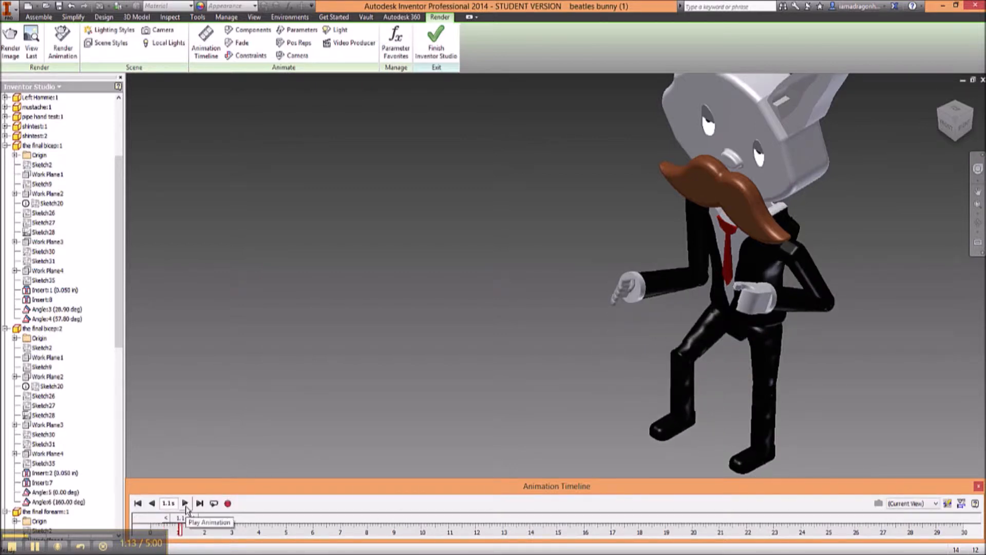
pyautogui.moveTo(178, 527); pyautogui.dragTo(115, 527)
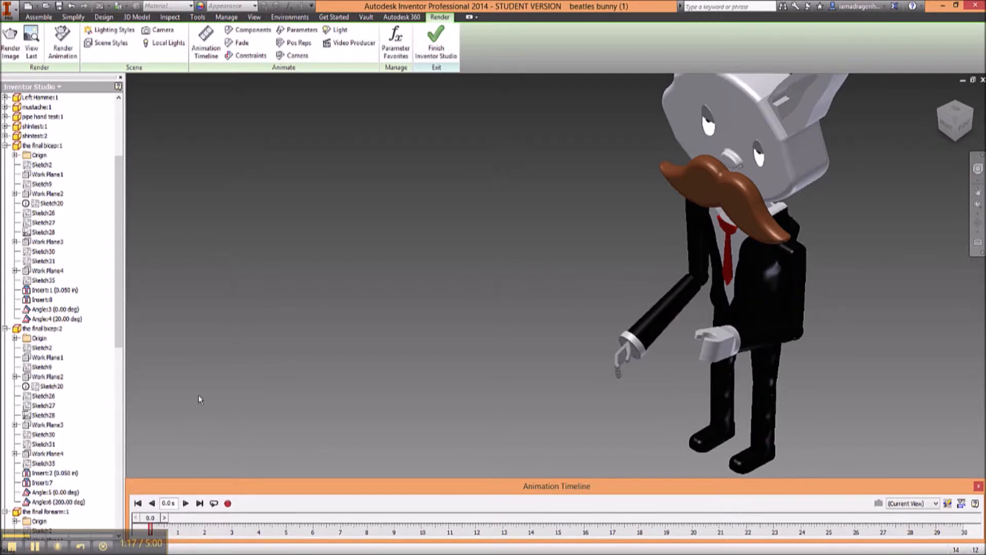
pyautogui.click(186, 508)
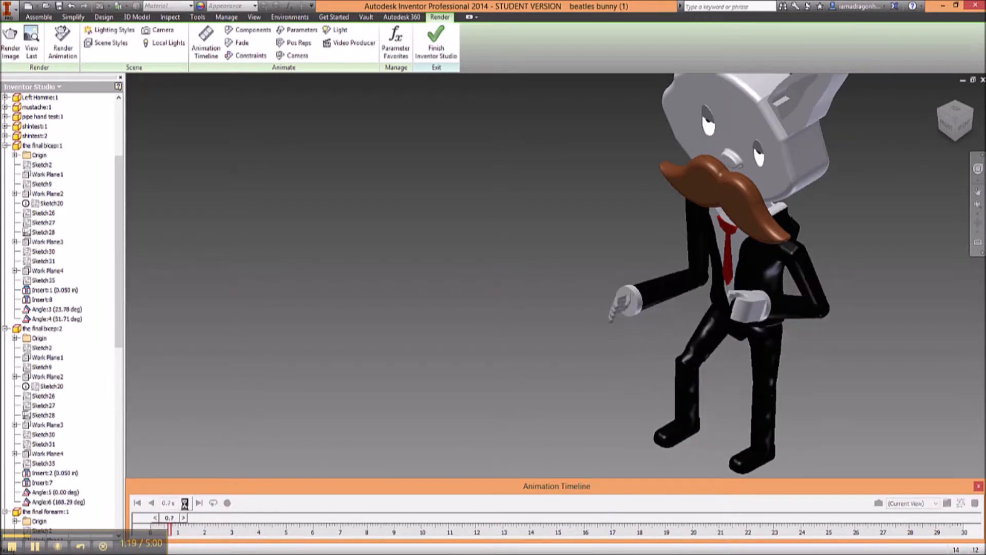
pyautogui.moveTo(177, 527); pyautogui.dragTo(116, 526)
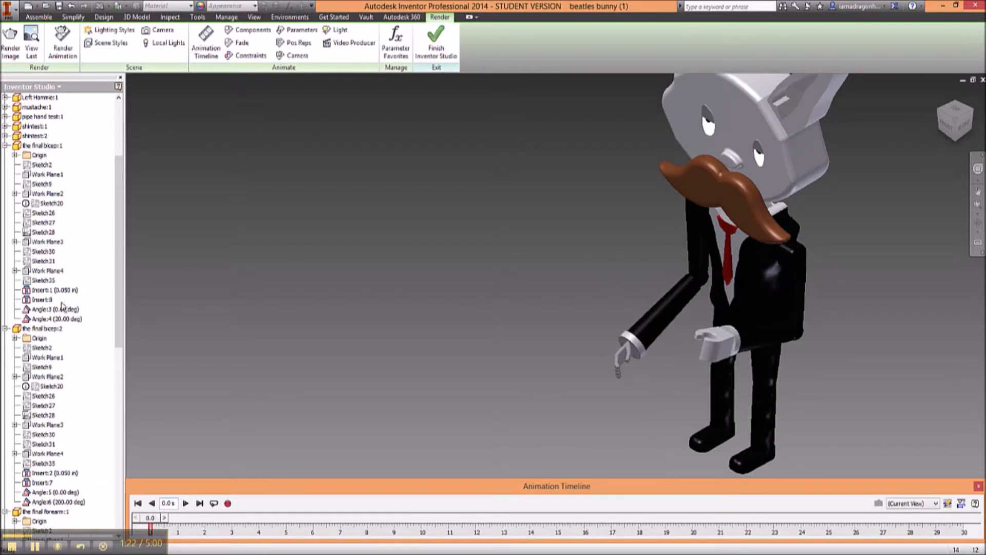
# Animate Angle:5 of the second bicep from 0 s to an end time of 1.0 s with an end angle of 50 degrees
pyautogui.rightClick(40, 492)
pyautogui.click(77, 506)
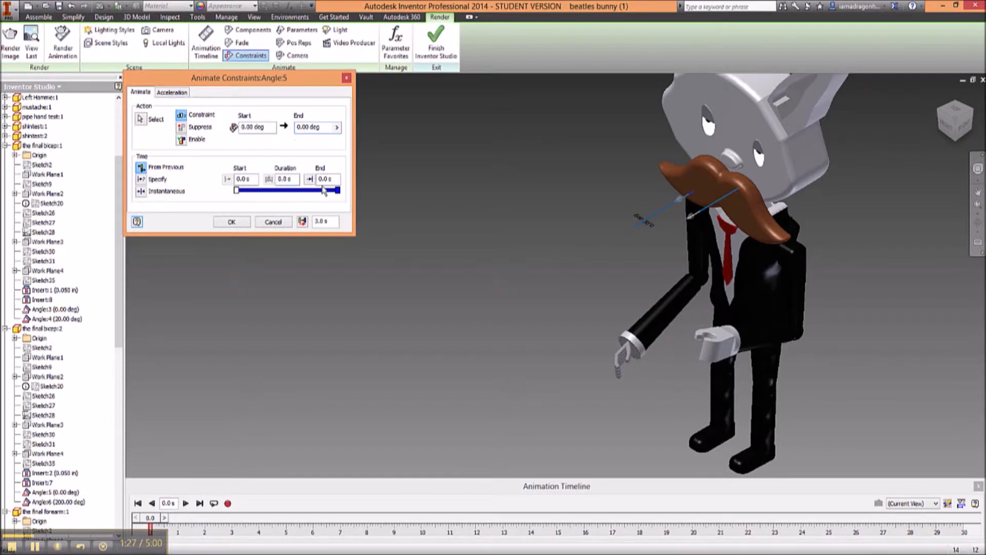
pyautogui.moveTo(319, 220); pyautogui.dragTo(306, 225)
pyautogui.click(320, 178)
pyautogui.press('BackSpace')
pyautogui.write('1')
pyautogui.write('5')
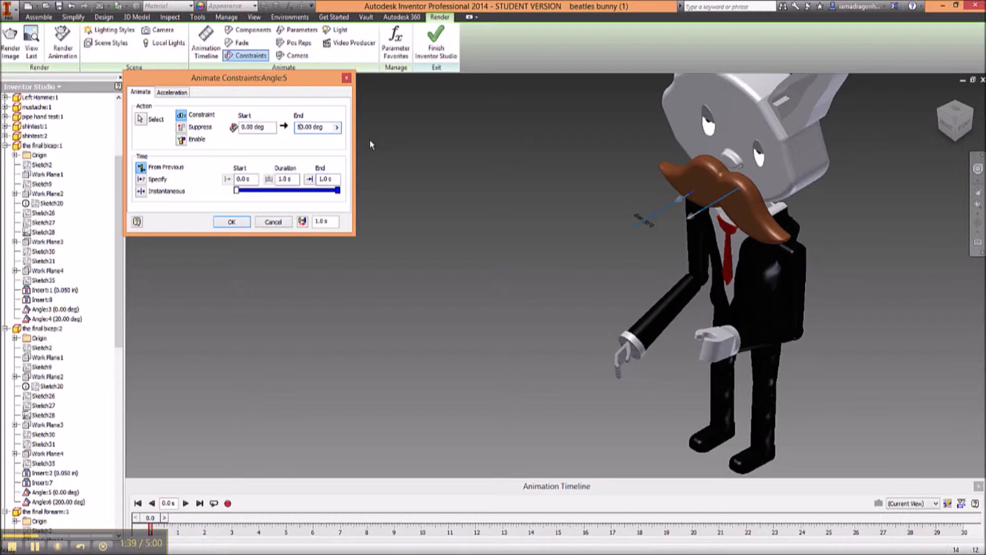
pyautogui.click(232, 222)
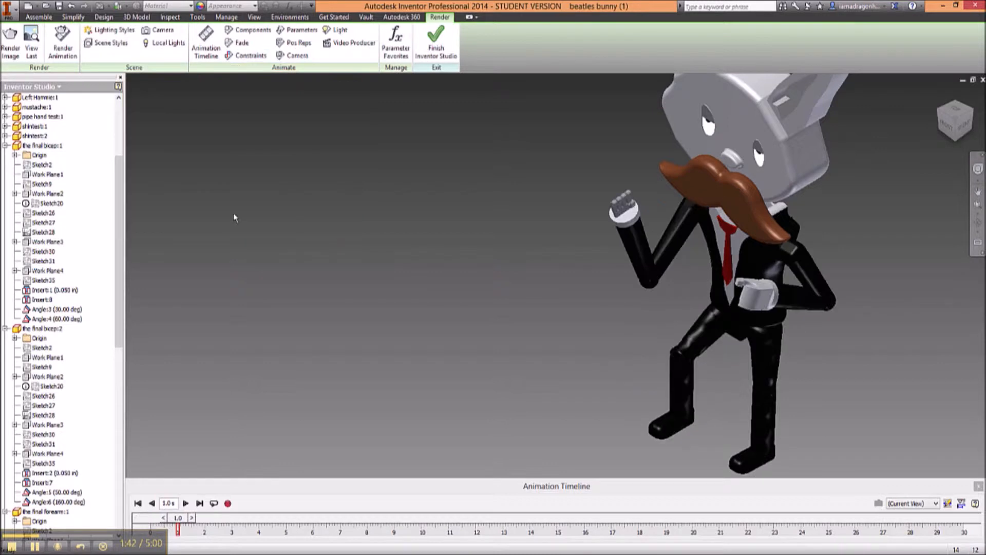
# Play the animation from 0 s to review both arms, stop it, and set the timeline to 3.0 s
pyautogui.click(182, 529)
pyautogui.moveTo(179, 520); pyautogui.dragTo(148, 519)
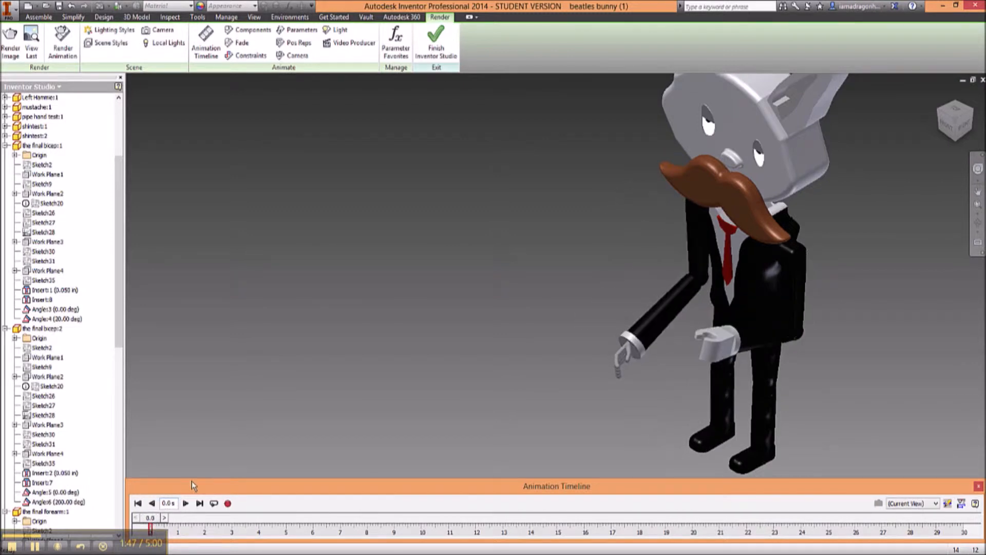
pyautogui.click(185, 504)
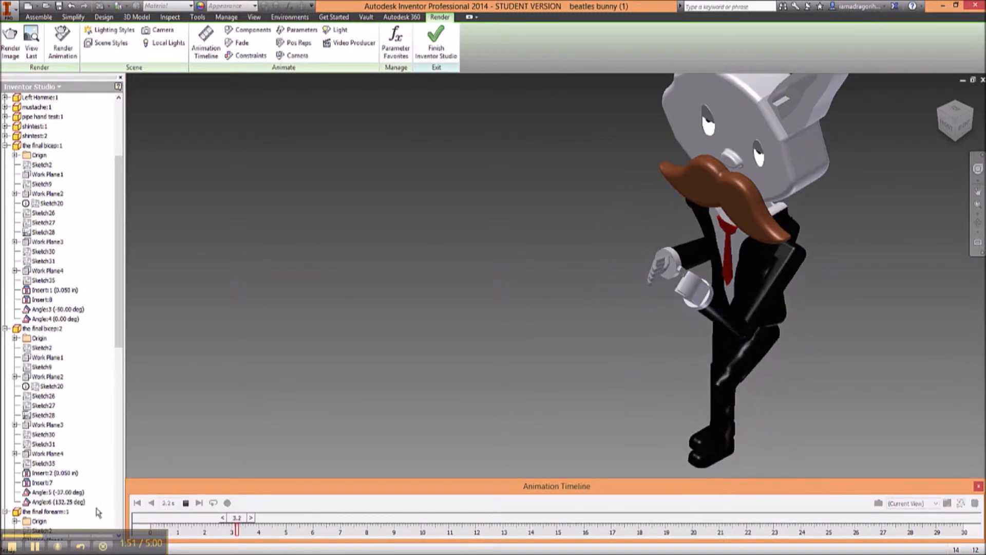
pyautogui.click(186, 504)
pyautogui.moveTo(310, 529); pyautogui.dragTo(239, 551)
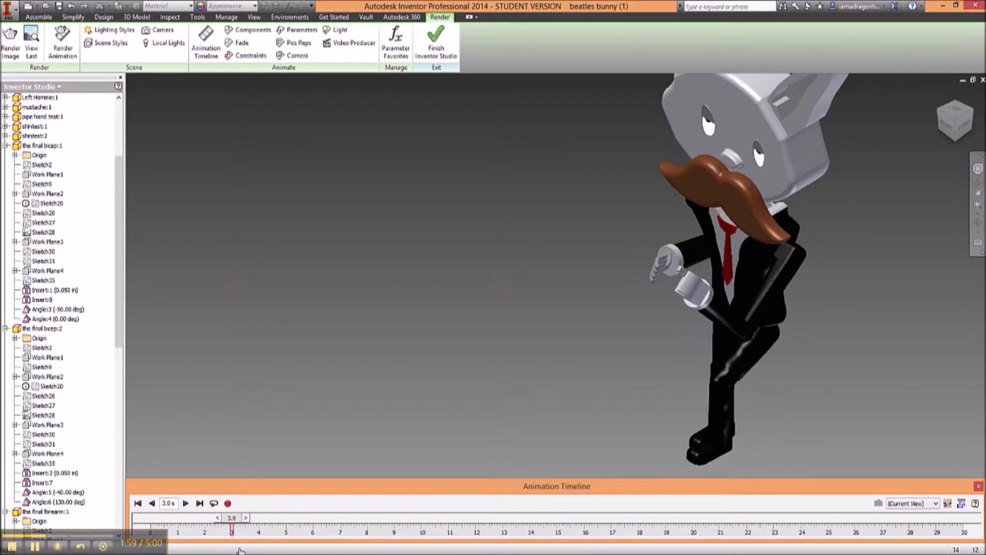
# Animate Angle:3 of the first bicep back to an end angle of 0 degrees with an end time of 4.0 s
pyautogui.rightClick(64, 311)
pyautogui.click(106, 328)
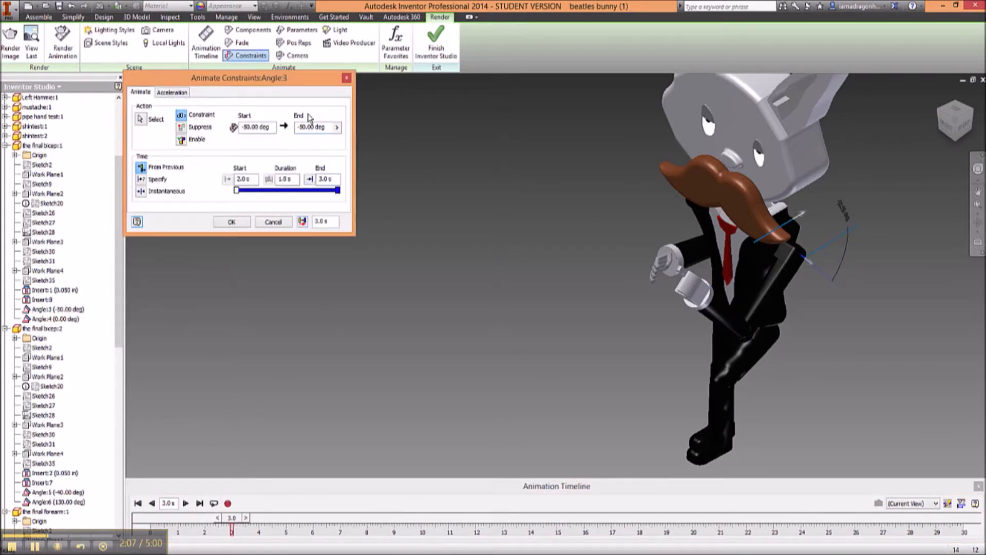
pyautogui.click(318, 221)
pyautogui.press('BackSpace')
pyautogui.write('4')
pyautogui.press('BackSpace')
pyautogui.press('BackSpace')
pyautogui.click(229, 223)
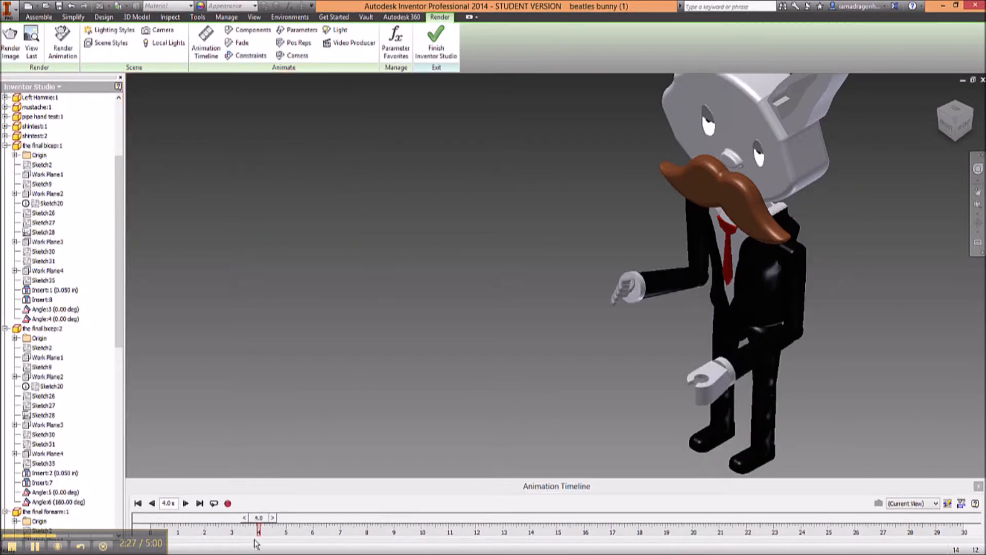
# Play the animation from the start, switch to the Right view, and replay it from 0 s to review the motion
pyautogui.click(137, 503)
pyautogui.click(187, 504)
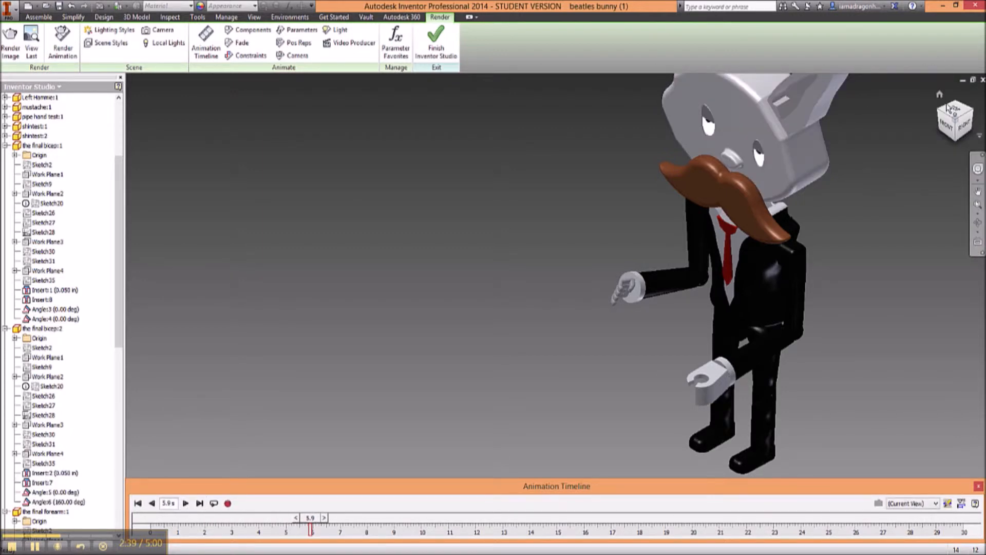
pyautogui.click(965, 125)
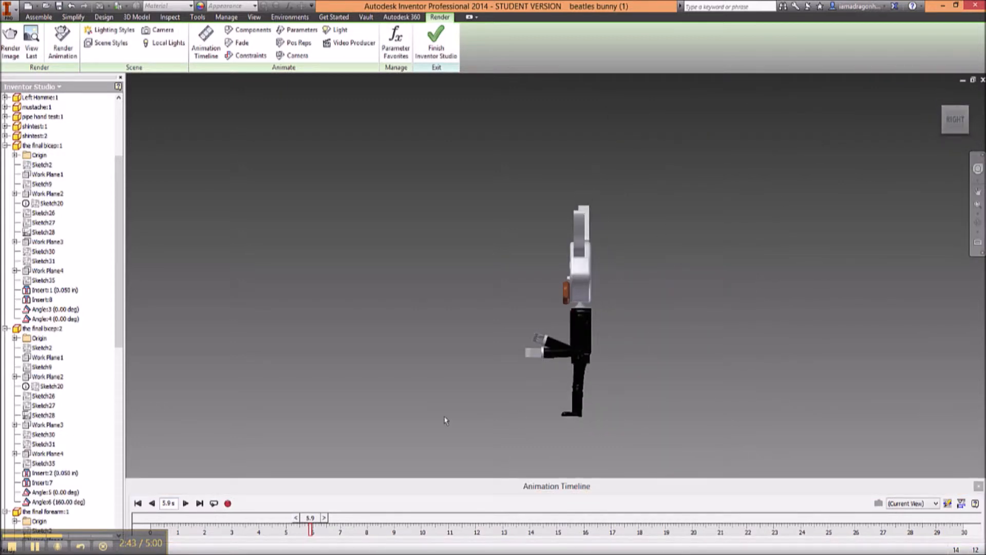
pyautogui.click(138, 503)
pyautogui.click(186, 505)
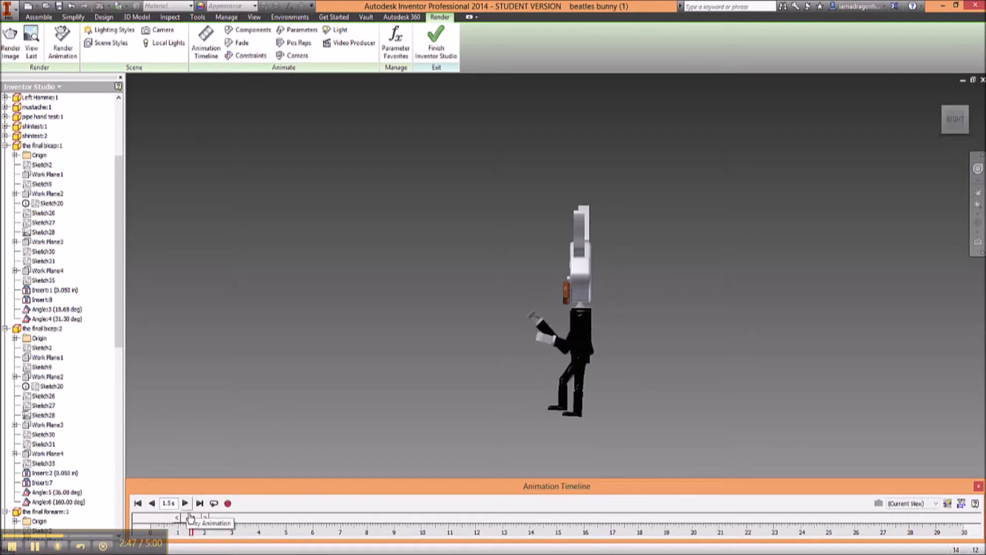
pyautogui.moveTo(199, 523); pyautogui.dragTo(137, 523)
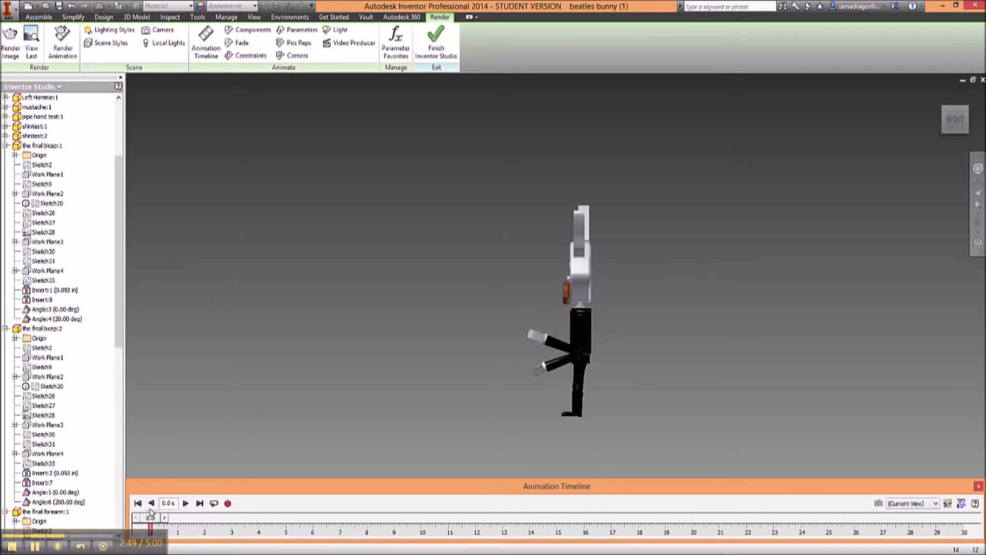
pyautogui.click(186, 503)
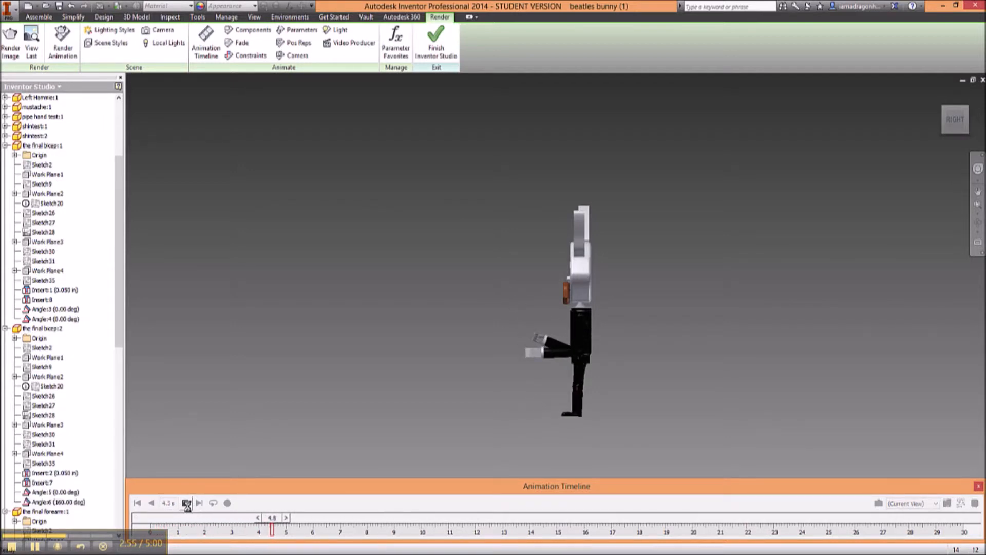
# Replay the motion from the start in the side view, stop the playback, and move the timeline to 3.0 s
pyautogui.click(138, 503)
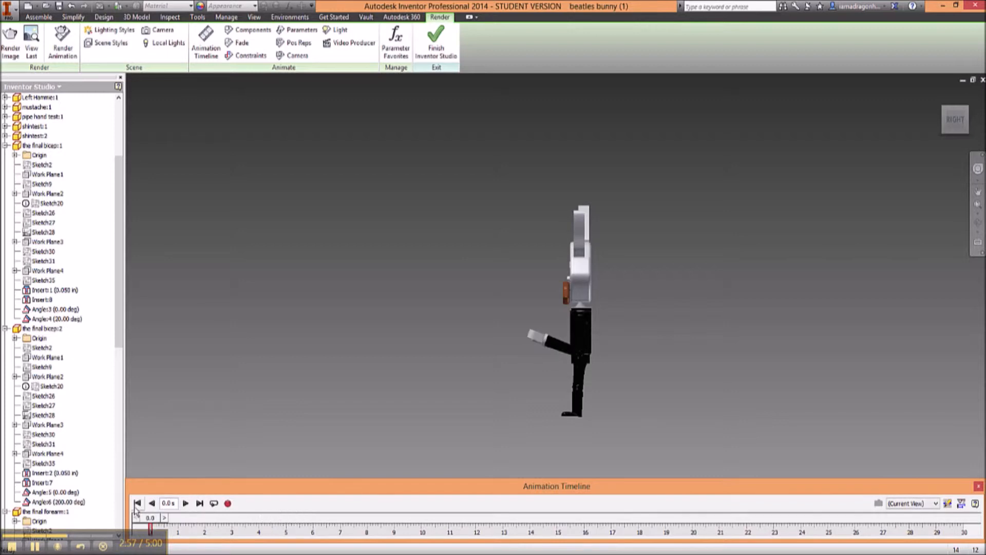
pyautogui.click(185, 503)
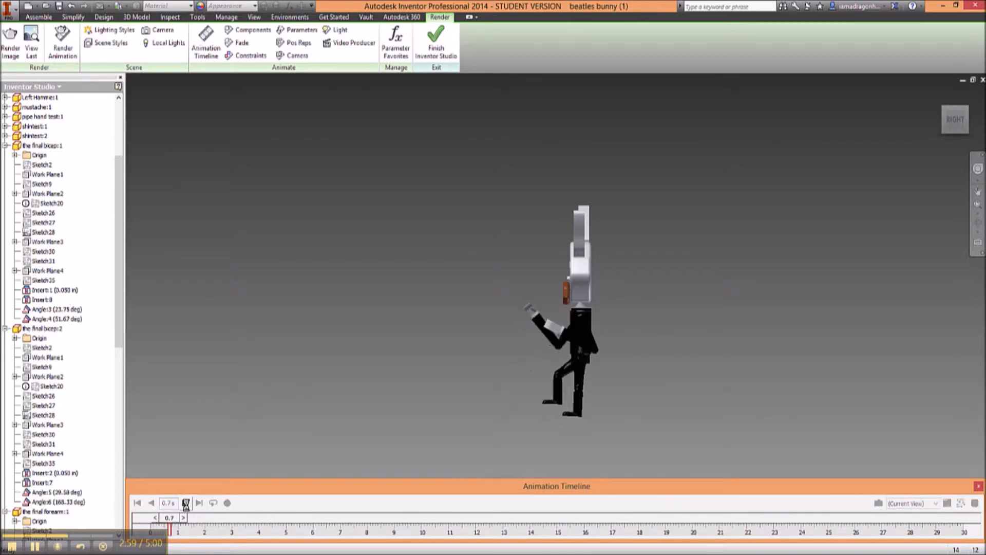
pyautogui.click(138, 502)
pyautogui.click(185, 504)
pyautogui.click(186, 504)
pyautogui.moveTo(202, 528); pyautogui.dragTo(234, 550)
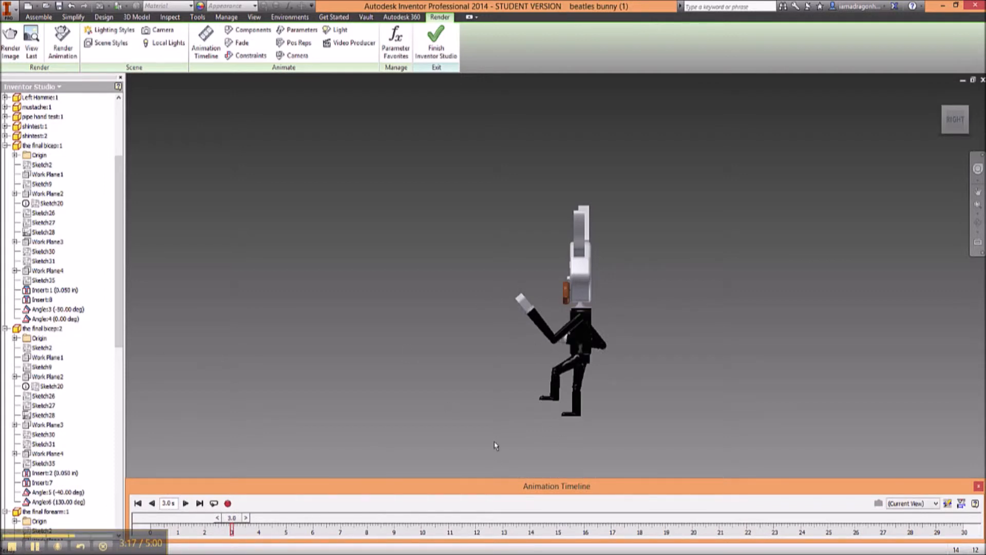
# Expand the animation timeline's action editor, return the time to 0 s, and show the angle tracks of final bunny body:1
pyautogui.click(960, 504)
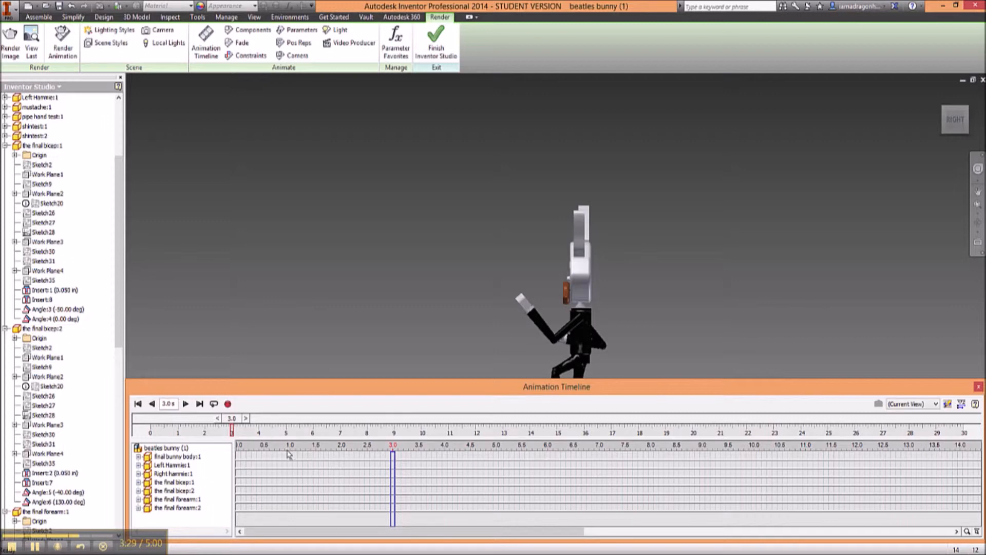
pyautogui.moveTo(234, 432); pyautogui.dragTo(150, 430)
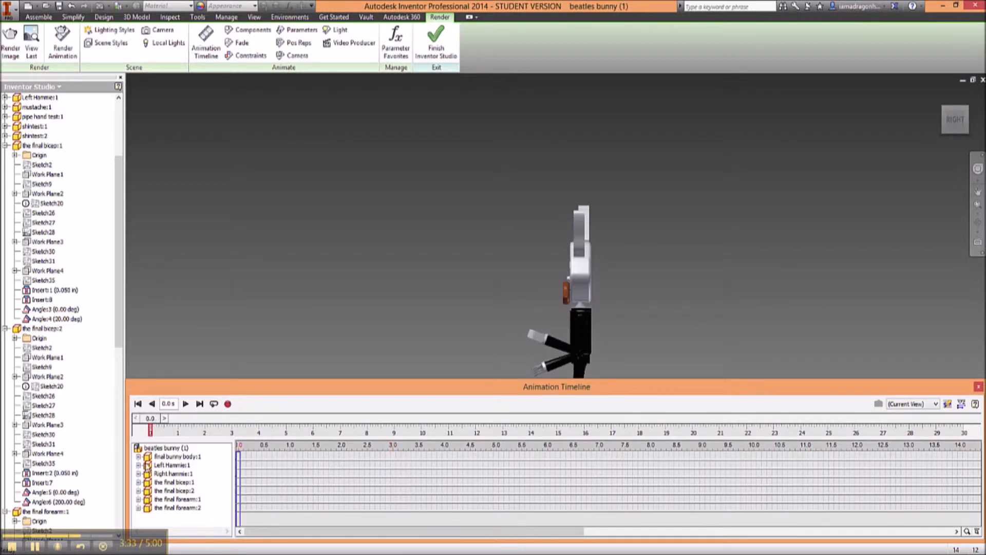
pyautogui.click(139, 456)
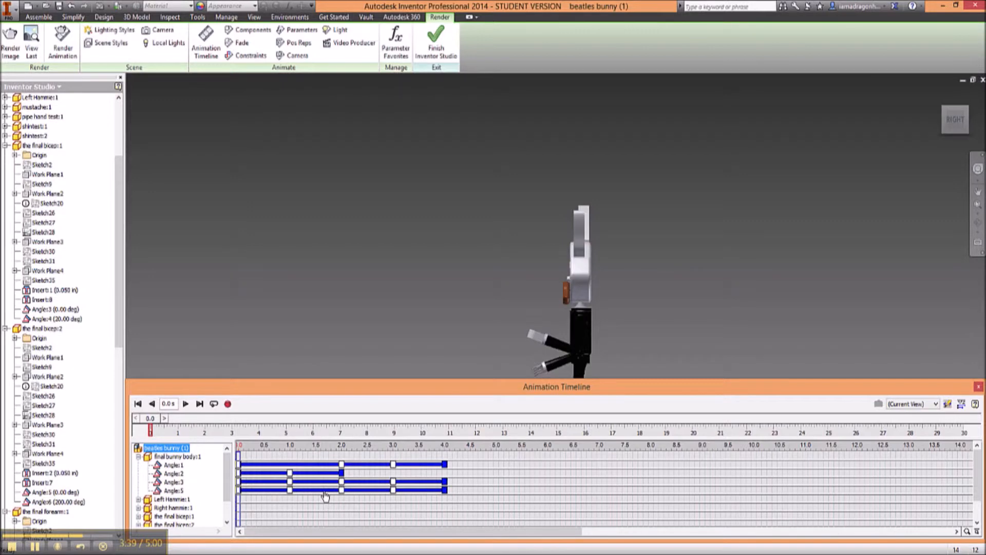
pyautogui.moveTo(325, 495)
pyautogui.scroll(-3, 316, 486)
pyautogui.scroll(2, 304, 468)
pyautogui.moveTo(302, 463)
pyautogui.scroll(1, 313, 467)
pyautogui.moveTo(273, 471)
pyautogui.click(271, 474)
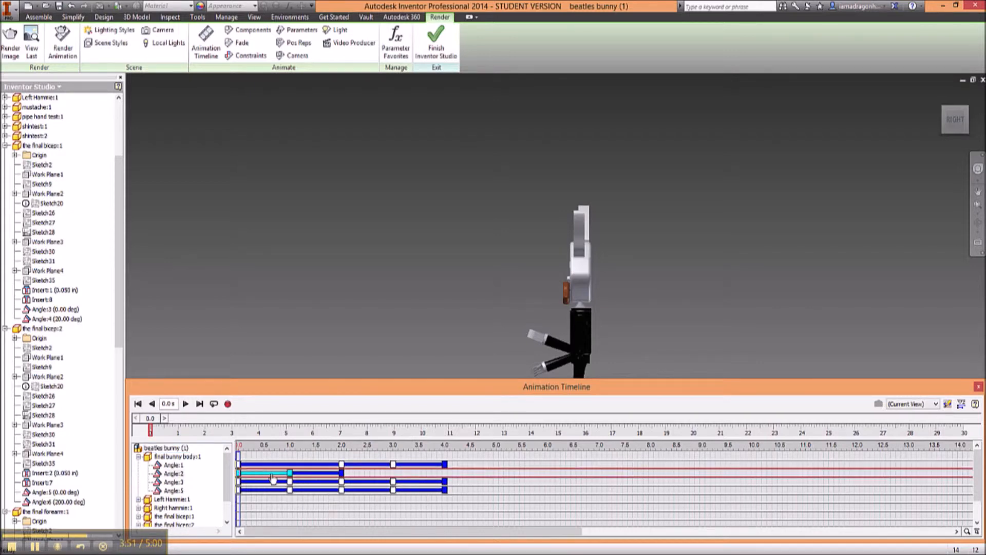
pyautogui.rightClick(276, 474)
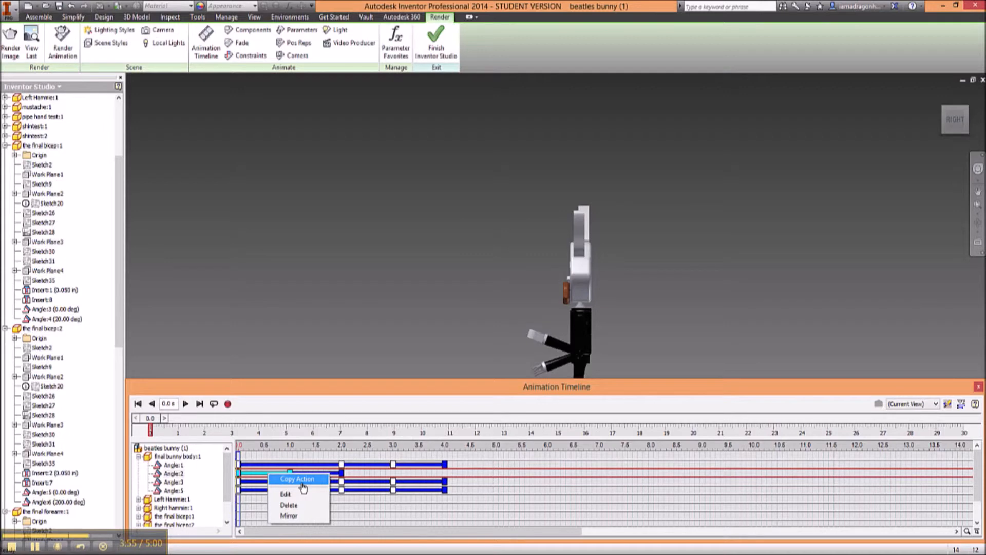
pyautogui.doubleClick(177, 474)
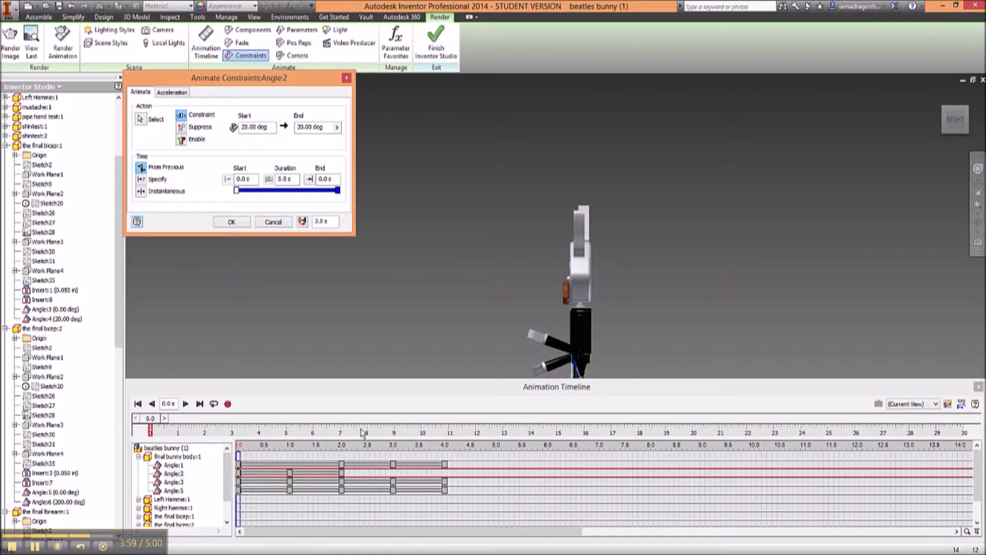
pyautogui.moveTo(965, 129)
pyautogui.moveTo(965, 130); pyautogui.dragTo(896, 130)
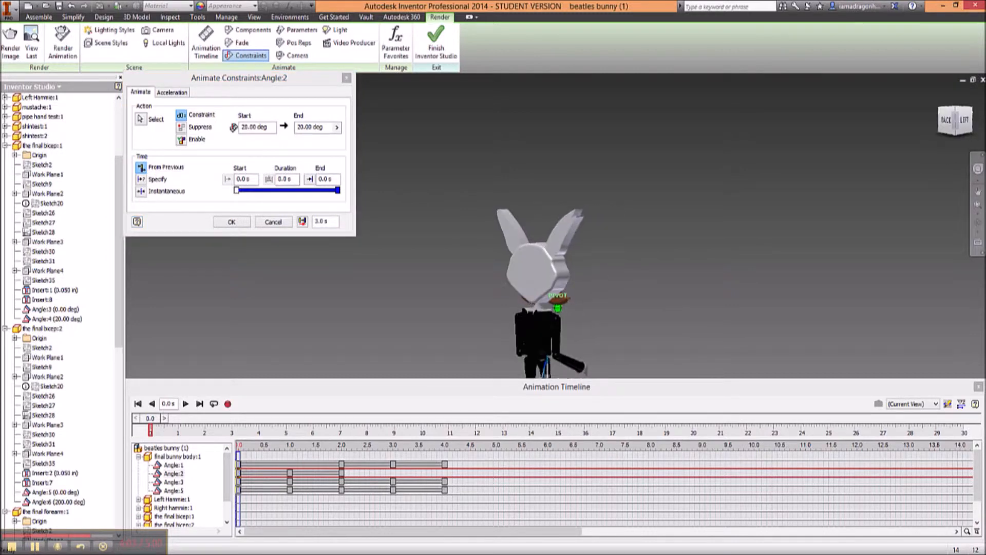
pyautogui.click(938, 96)
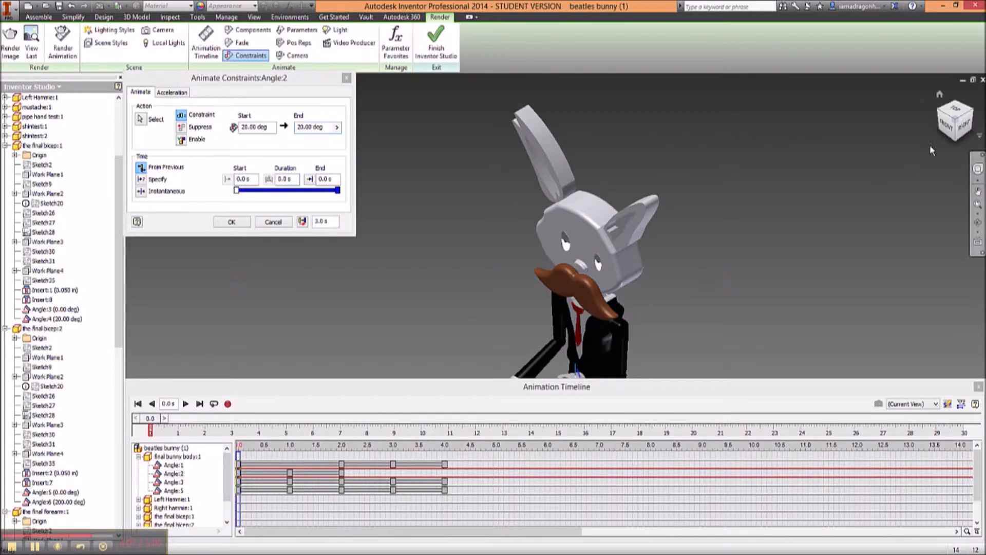
pyautogui.click(965, 125)
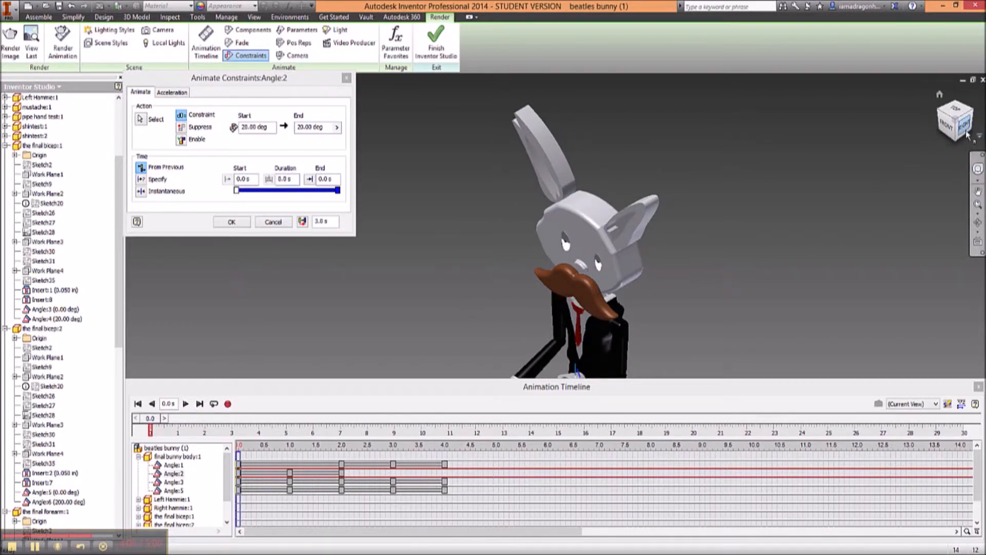
pyautogui.click(346, 77)
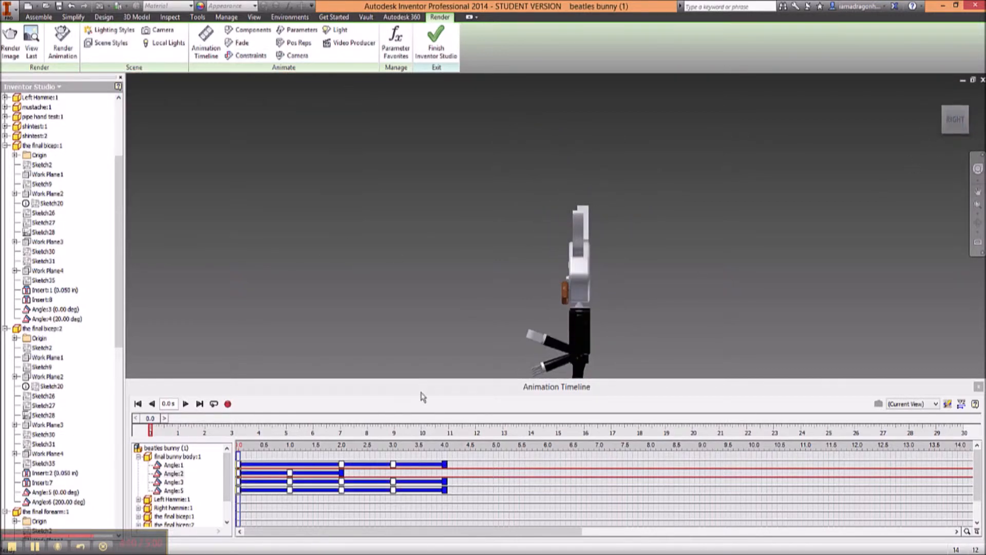
# Copy all three Angle:1 actions and paste them on the same track from 4.0 s to 8.0 s
pyautogui.click(297, 465)
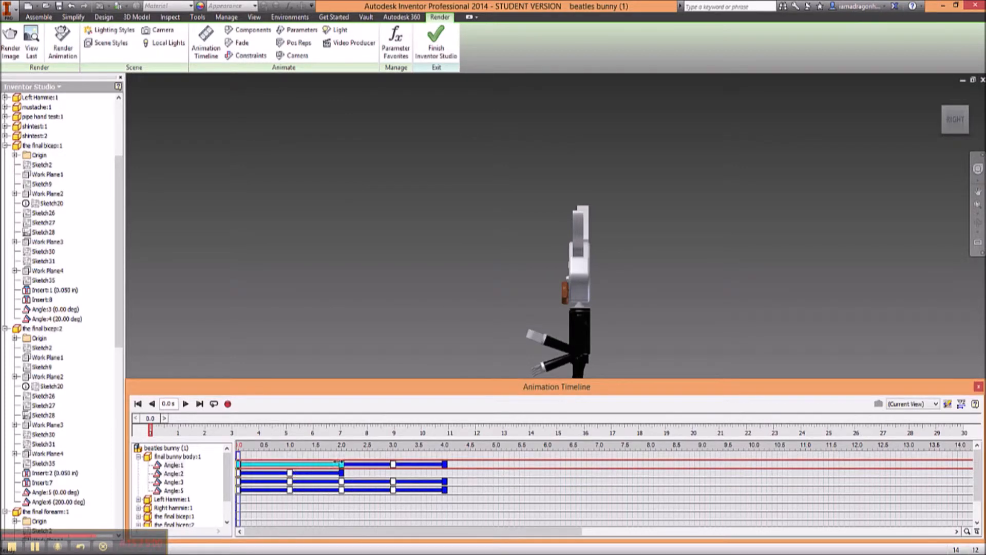
pyautogui.keyDown('ctrl'); pyautogui.click(376, 468); pyautogui.keyUp('ctrl')
pyautogui.keyDown('ctrl'); pyautogui.click(417, 466); pyautogui.keyUp('ctrl')
pyautogui.rightClick(417, 465)
pyautogui.click(433, 469)
pyautogui.rightClick(481, 465)
pyautogui.click(491, 470)
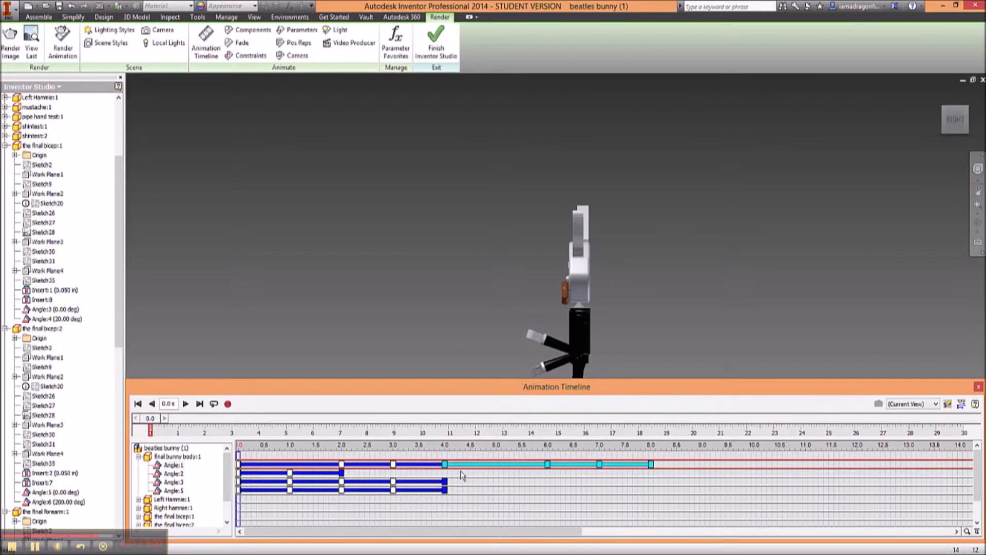
# Copy both Angle:2 actions, paste them on their track, and shift the copies to run from 4.0 s to 6.0 s
pyautogui.click(270, 473)
pyautogui.keyDown('ctrl'); pyautogui.click(328, 473); pyautogui.keyUp('ctrl')
pyautogui.rightClick(329, 473)
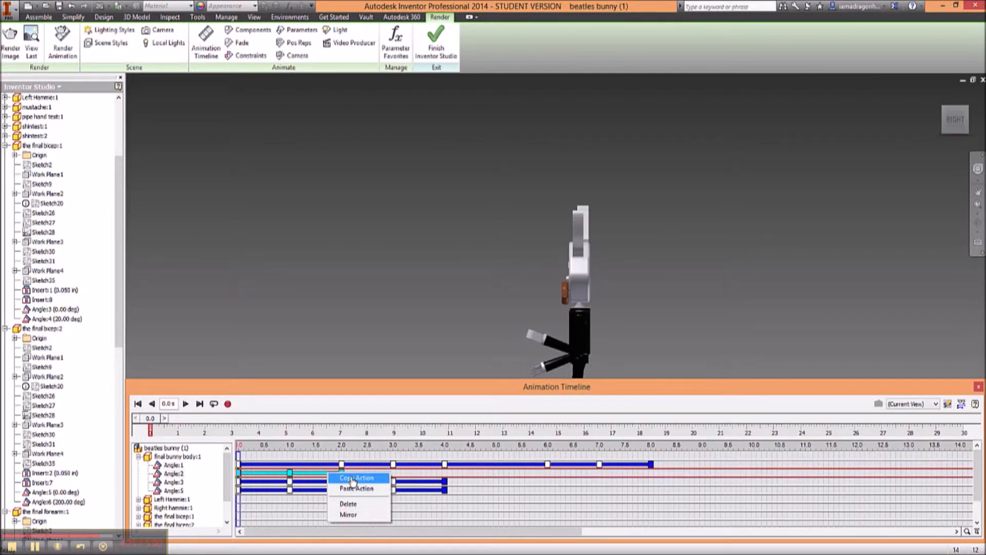
pyautogui.click(353, 478)
pyautogui.rightClick(384, 473)
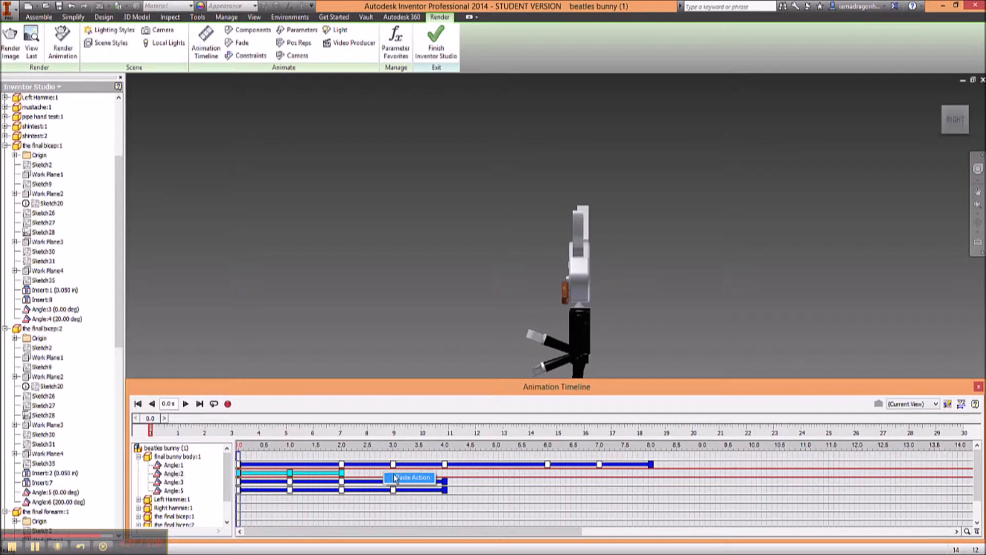
pyautogui.click(396, 479)
pyautogui.moveTo(379, 479); pyautogui.dragTo(467, 477)
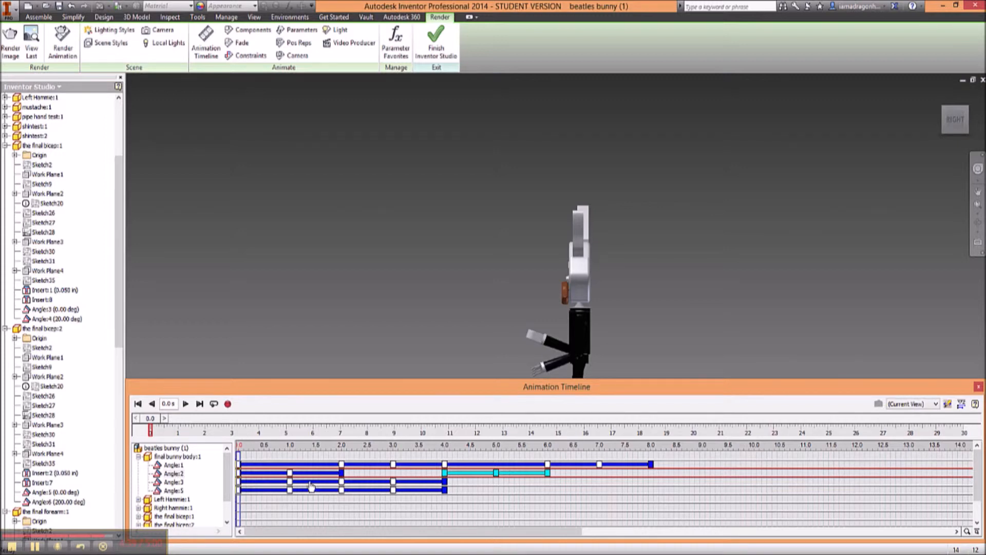
# Duplicate the Angle:3 actions on their own track so the copies run from 4.0 s to 8.0 s
pyautogui.moveTo(282, 486); pyautogui.dragTo(424, 482)
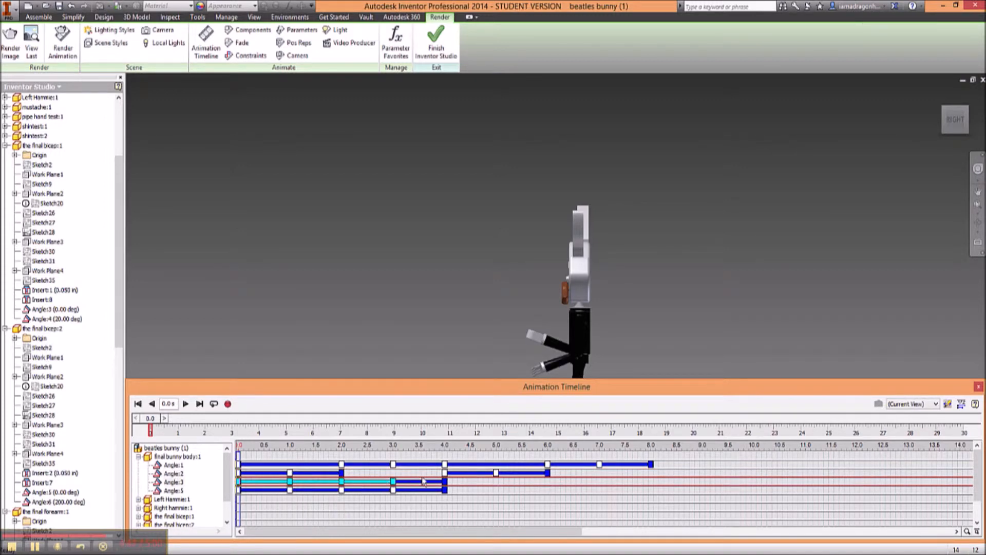
pyautogui.rightClick(371, 484)
pyautogui.click(397, 494)
pyautogui.rightClick(465, 483)
pyautogui.click(469, 488)
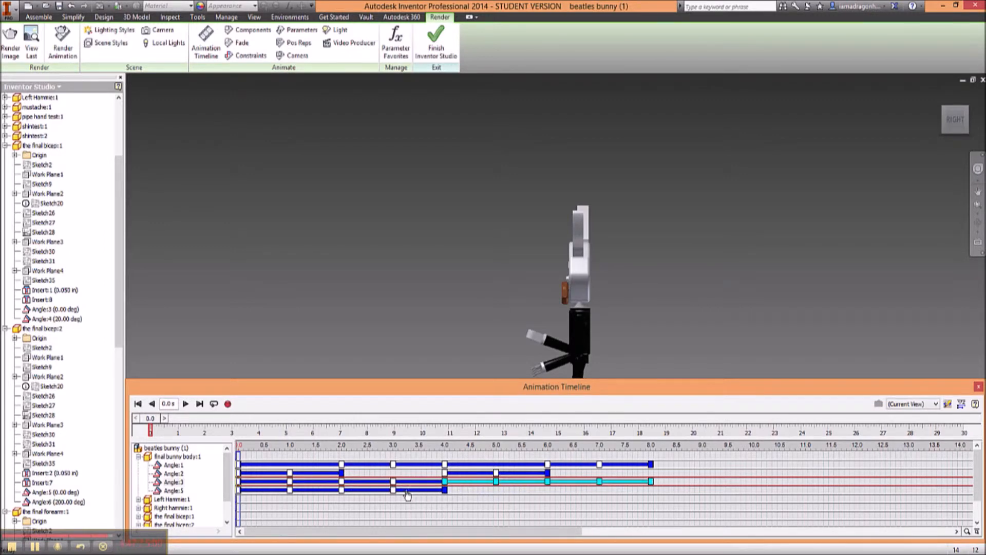
# Duplicate the Angle:5 actions from 4.0 s to 8.0 s and play the extended animation
pyautogui.moveTo(407, 491); pyautogui.dragTo(301, 490)
pyautogui.rightClick(300, 491)
pyautogui.click(337, 498)
pyautogui.rightClick(473, 493)
pyautogui.click(497, 498)
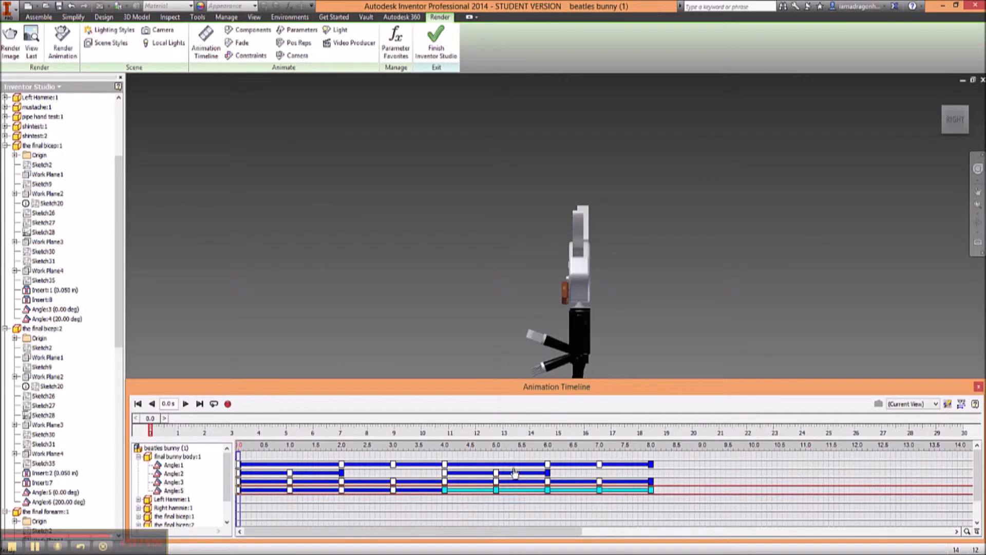
pyautogui.click(186, 404)
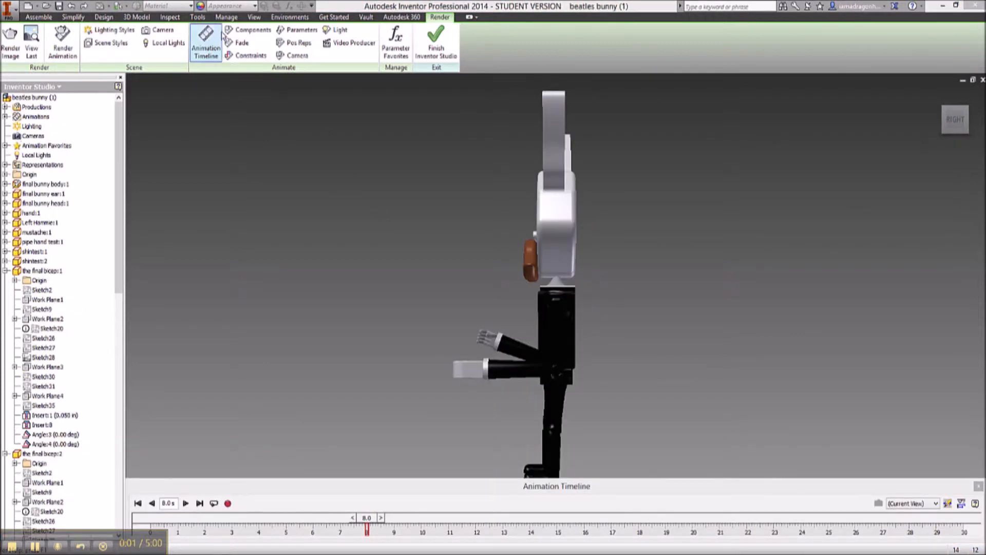
# Create a camera targeting the small rectangular face on the bunny's upper side, with its position set in line with the ear
pyautogui.click(160, 30)
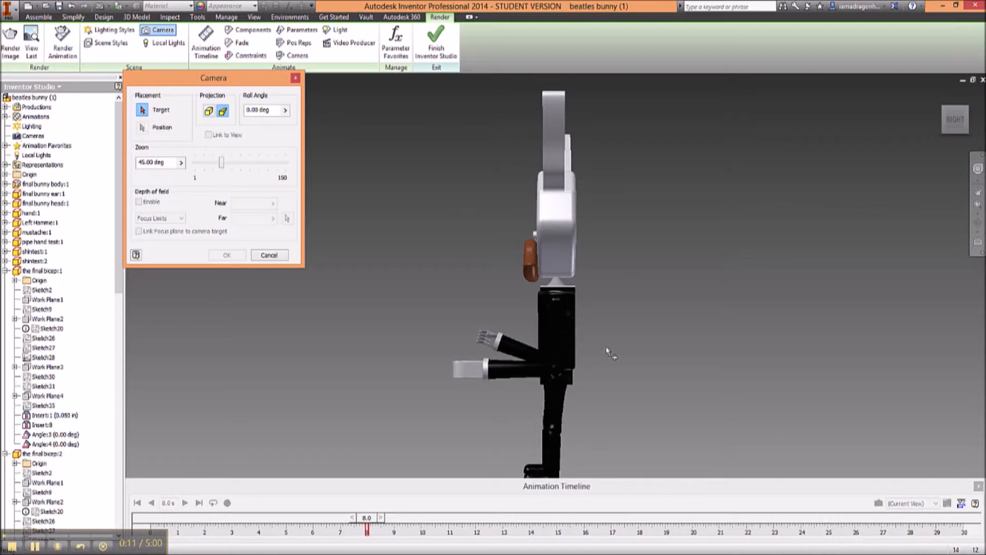
pyautogui.scroll(5, 558, 307)
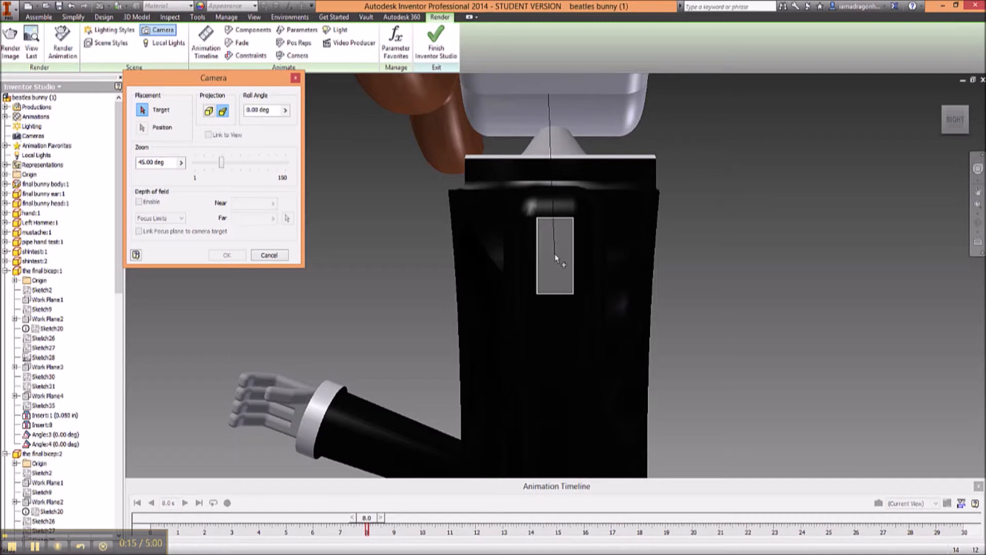
pyautogui.click(556, 259)
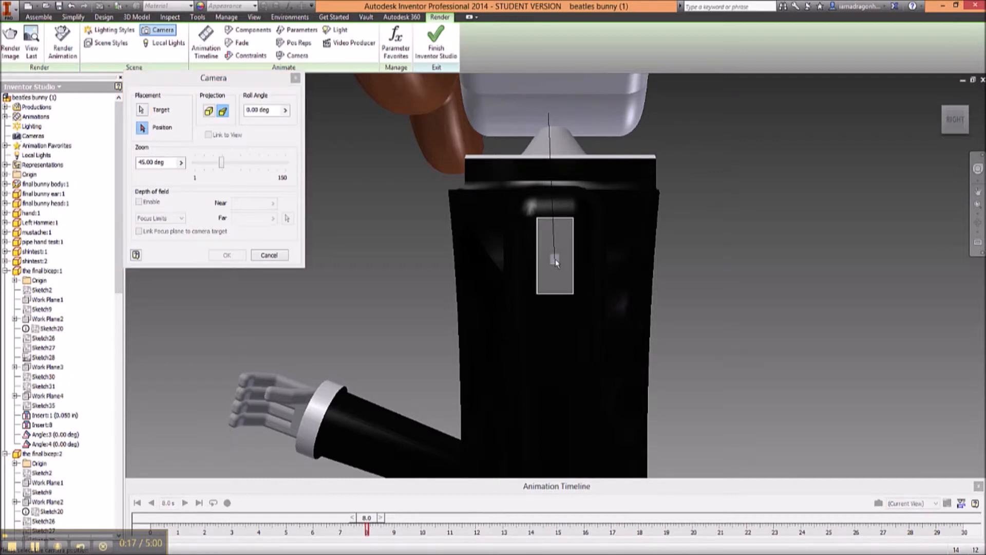
pyautogui.scroll(6, 556, 261)
pyautogui.scroll(-8, 556, 259)
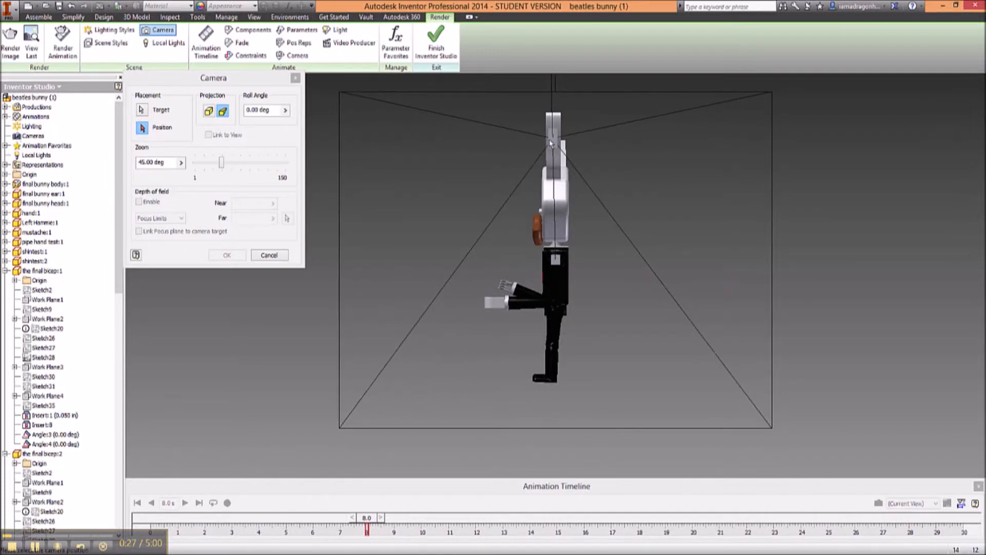
pyautogui.moveTo(549, 139)
pyautogui.click(553, 141)
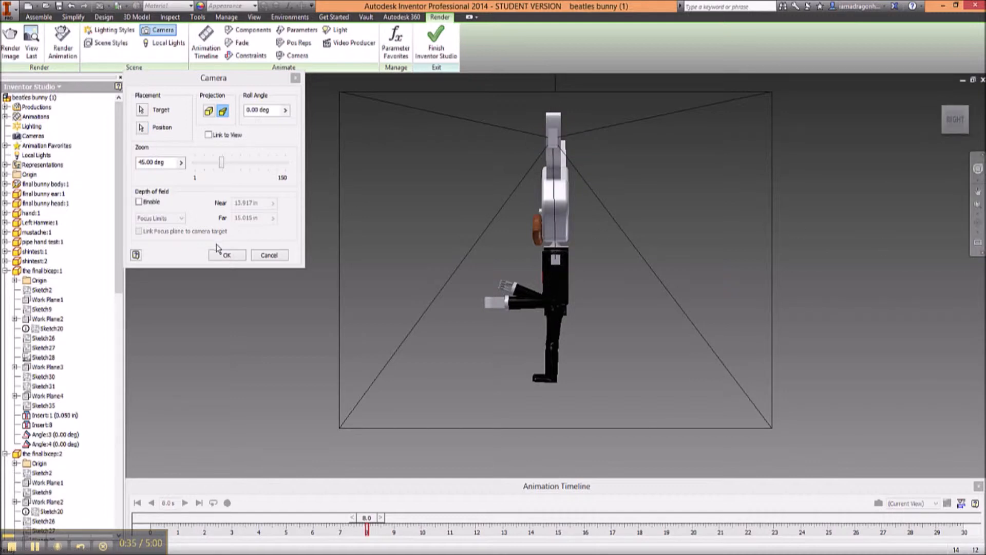
pyautogui.click(226, 257)
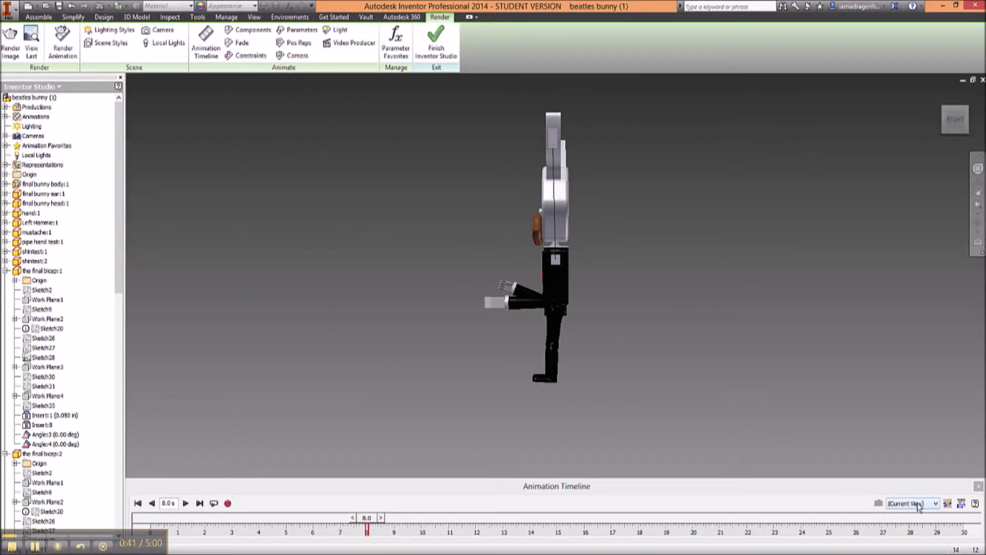
# Look through Camera1, pan until the bunny leaves the frame, and add this view as a camera action at 8.0 s
pyautogui.click(936, 504)
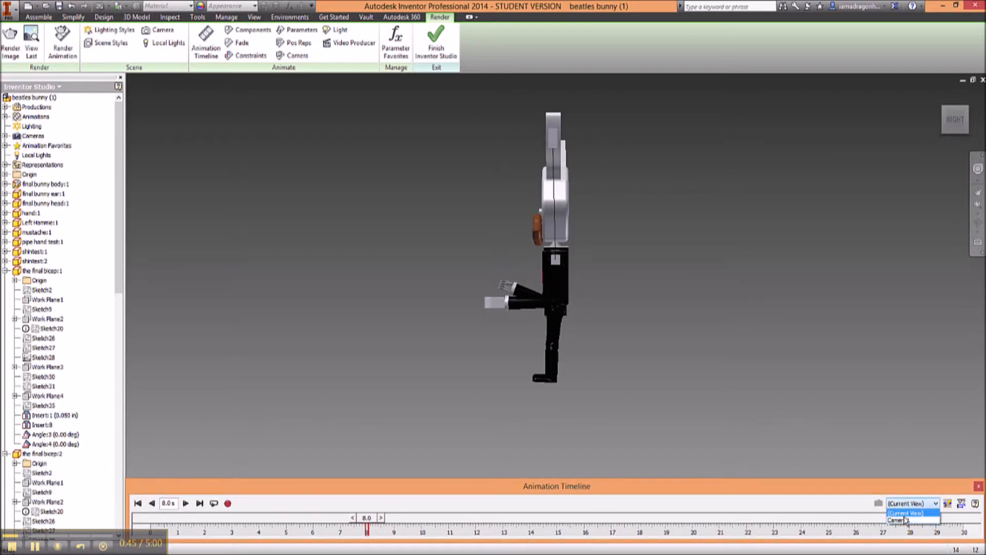
pyautogui.click(905, 521)
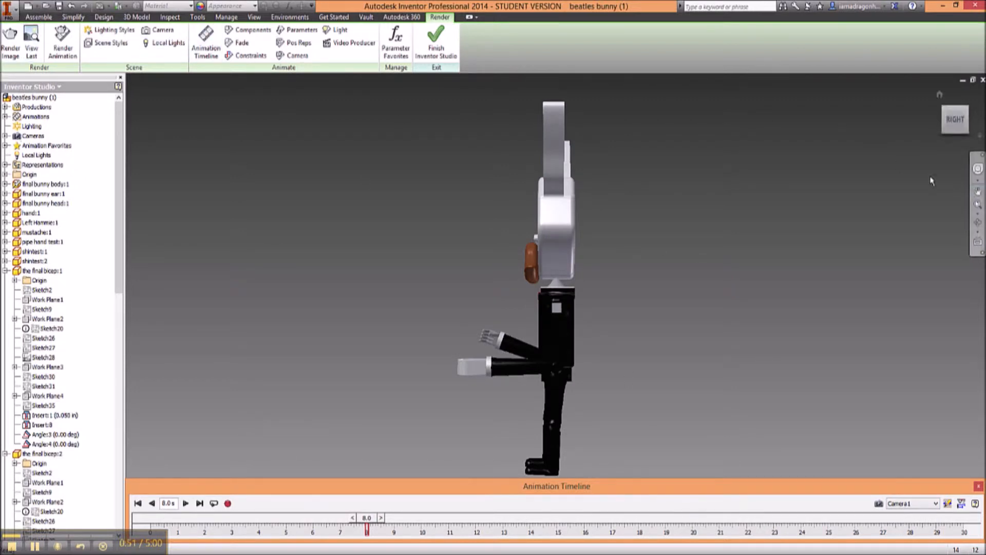
pyautogui.click(977, 192)
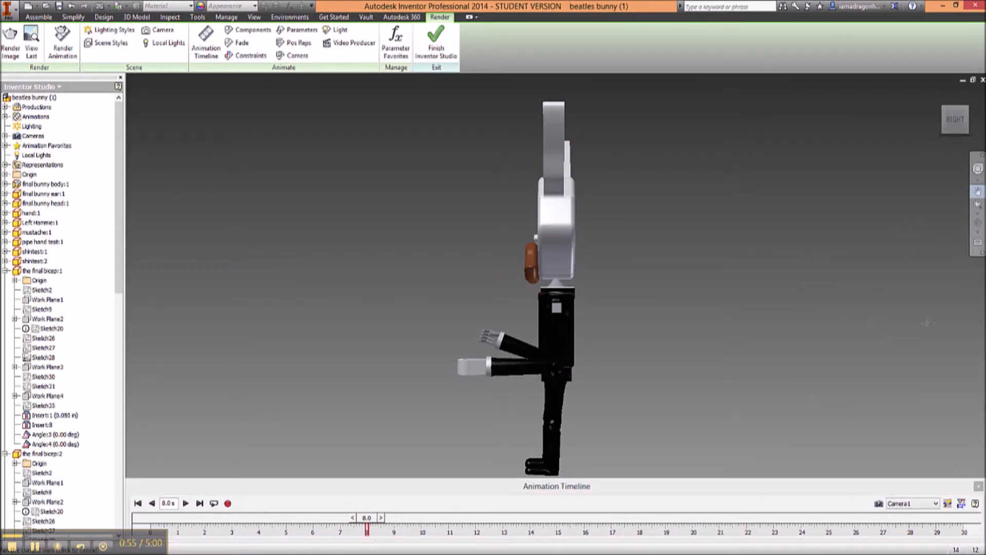
pyautogui.moveTo(932, 325); pyautogui.dragTo(369, 326)
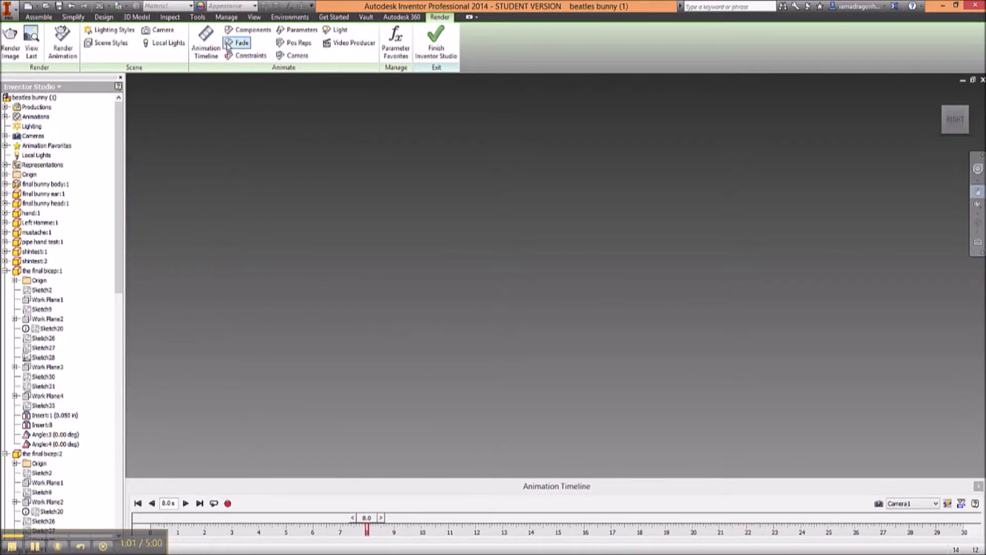
pyautogui.click(292, 56)
pyautogui.click(879, 508)
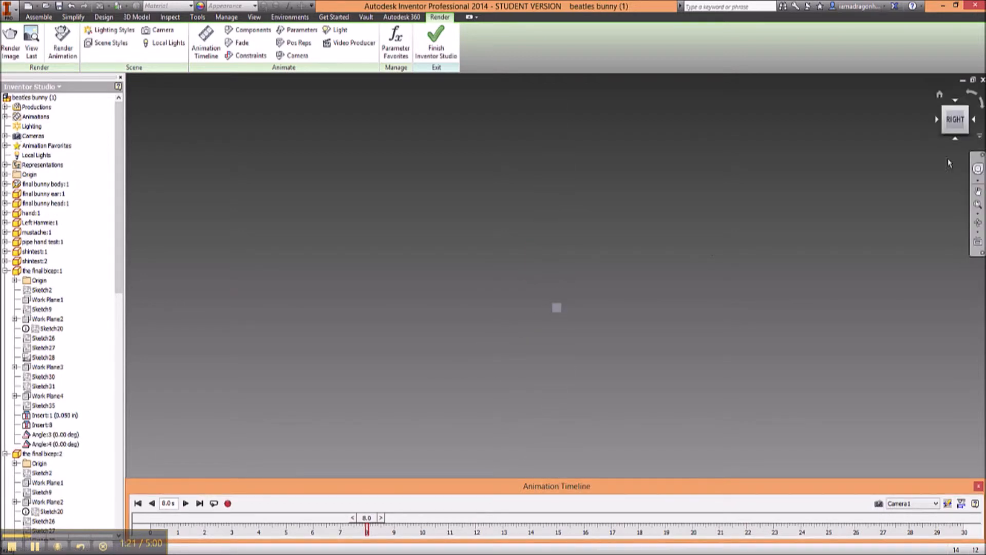
# Play the animation twice from 0 s through Camera1 to review the camera movement
pyautogui.scroll(5, 835, 259)
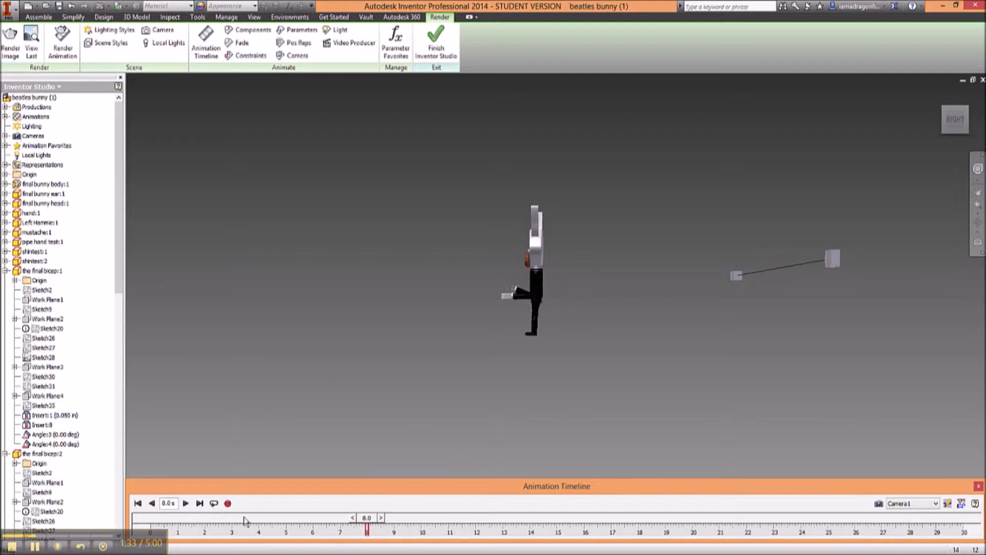
pyautogui.click(137, 503)
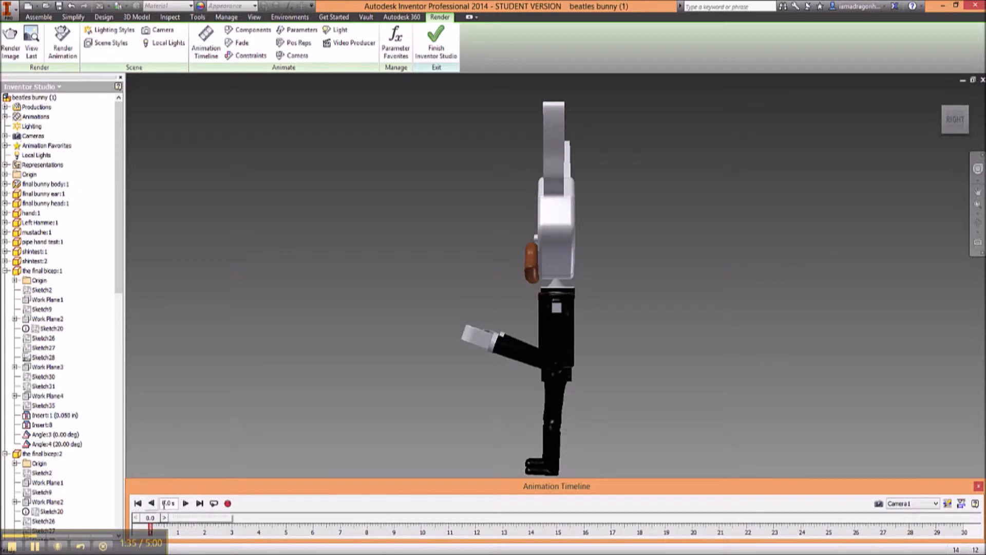
pyautogui.click(186, 503)
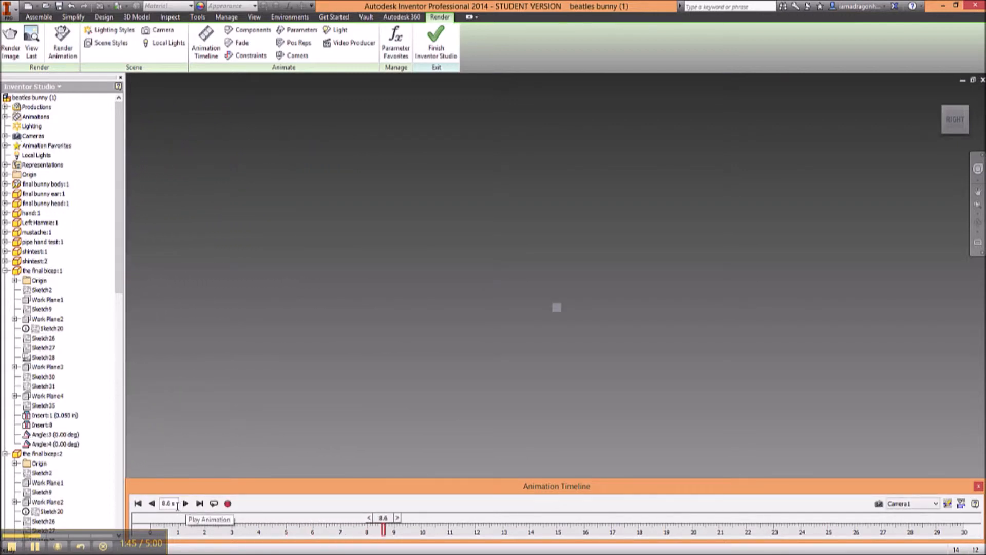
pyautogui.click(137, 503)
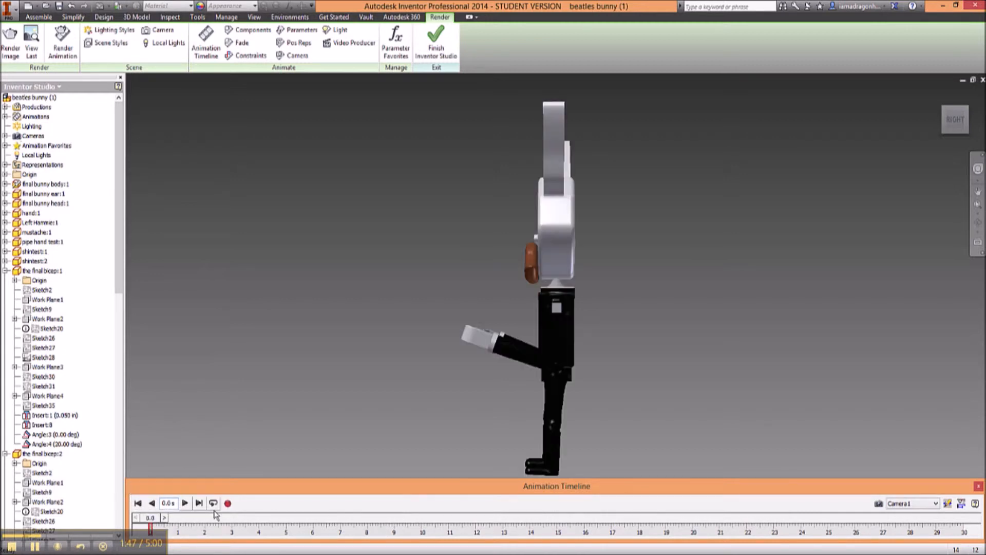
pyautogui.click(186, 503)
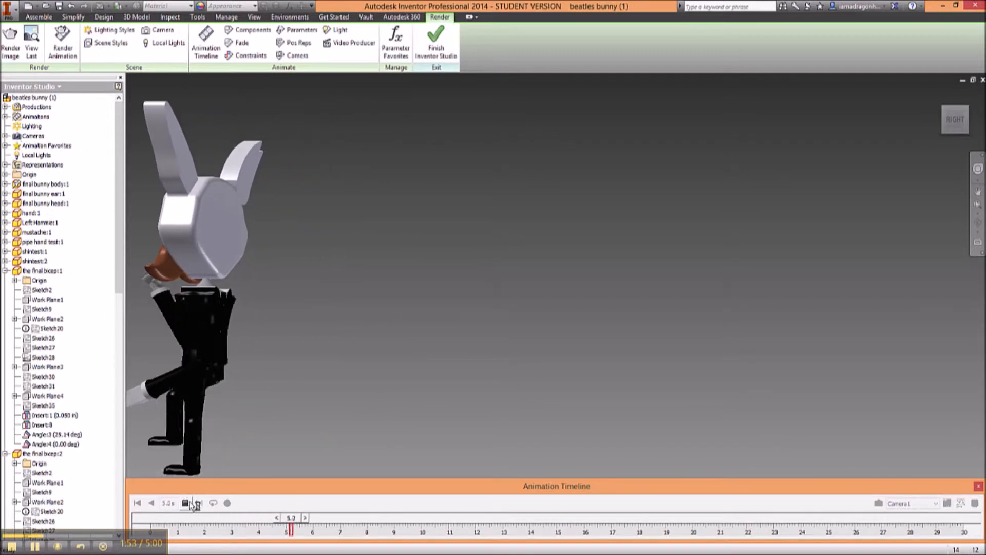
# Replay the animation from 0 s through Camera1 to review the camera movement again
pyautogui.click(187, 503)
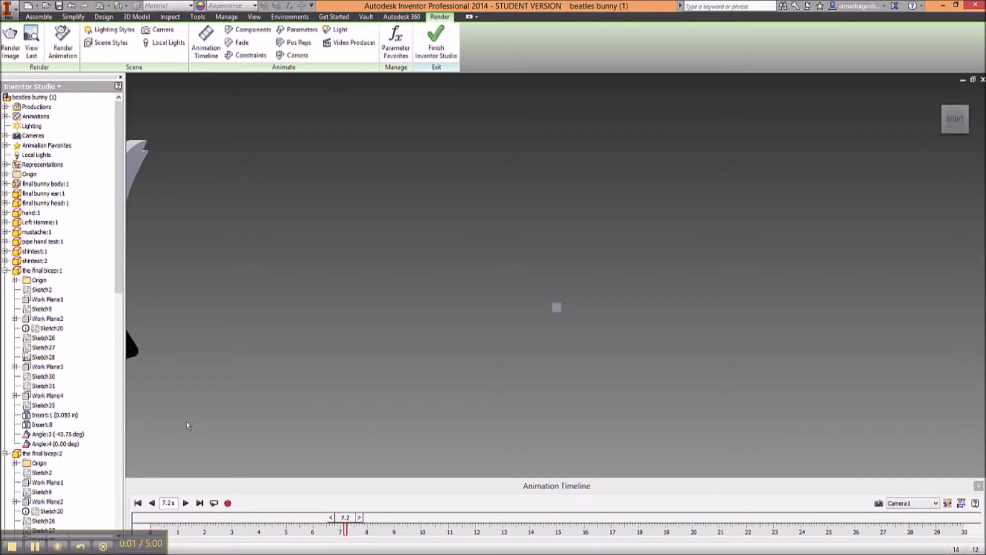
pyautogui.click(138, 504)
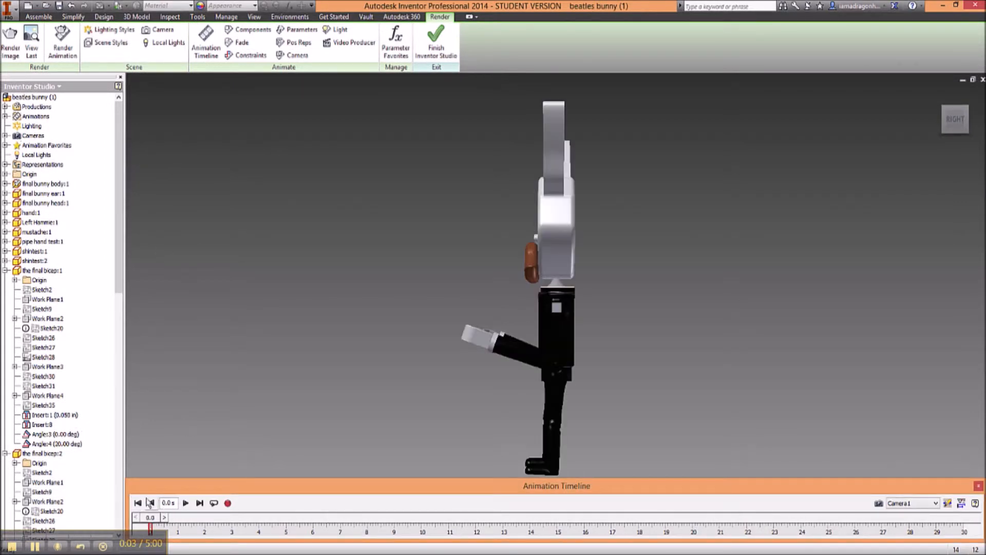
pyautogui.click(185, 503)
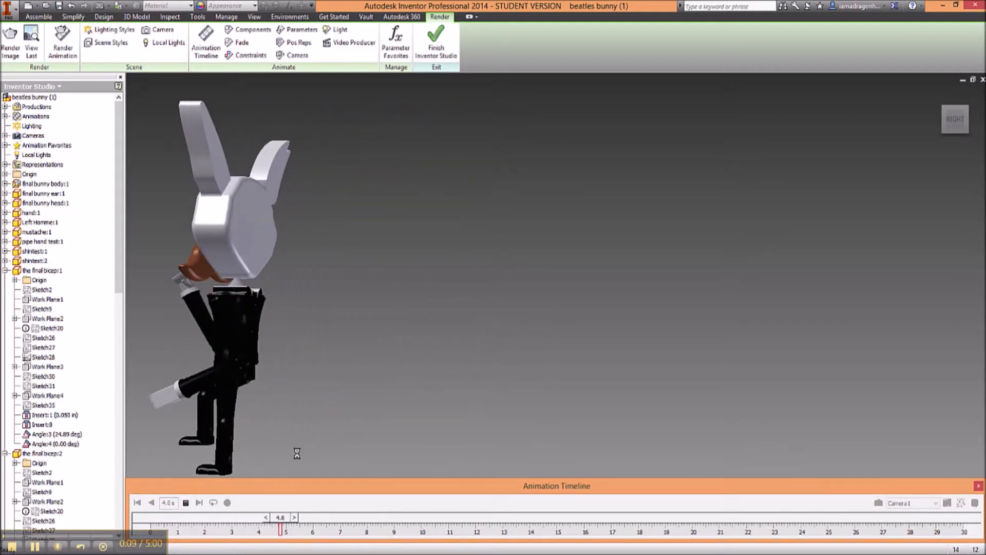
pyautogui.click(186, 503)
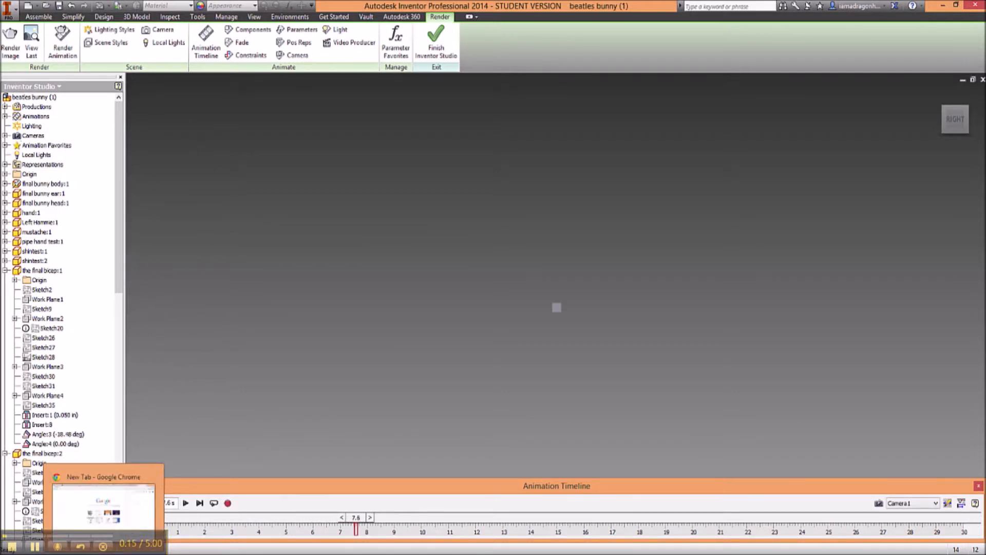
# Switch to Google Chrome and search Google Images for "ice rink"
pyautogui.click(128, 516)
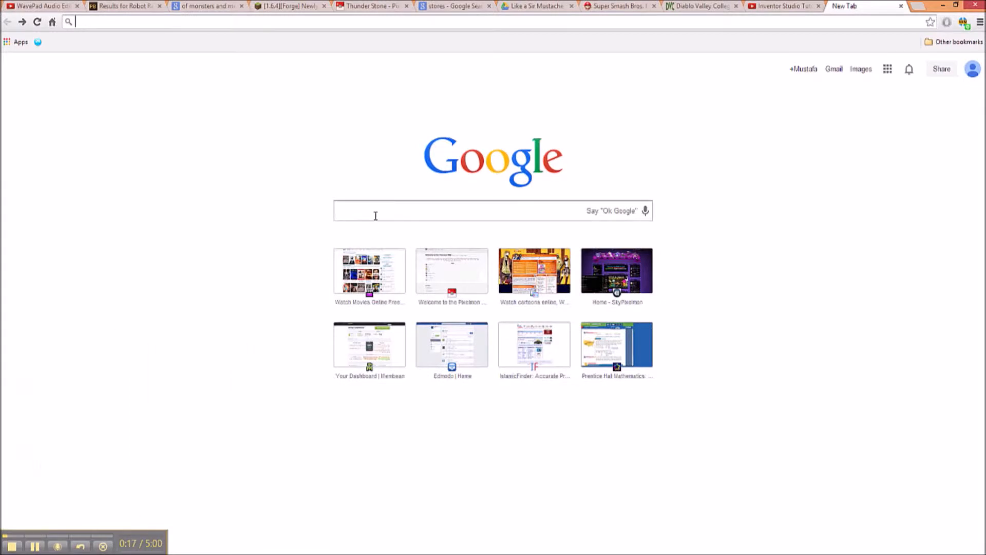
pyautogui.click(868, 68)
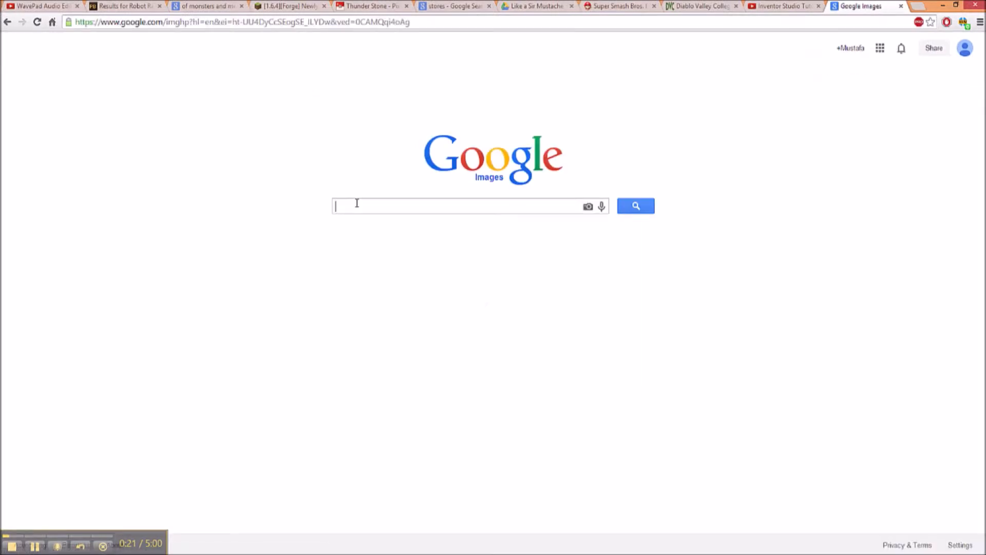
pyautogui.write('ice ')
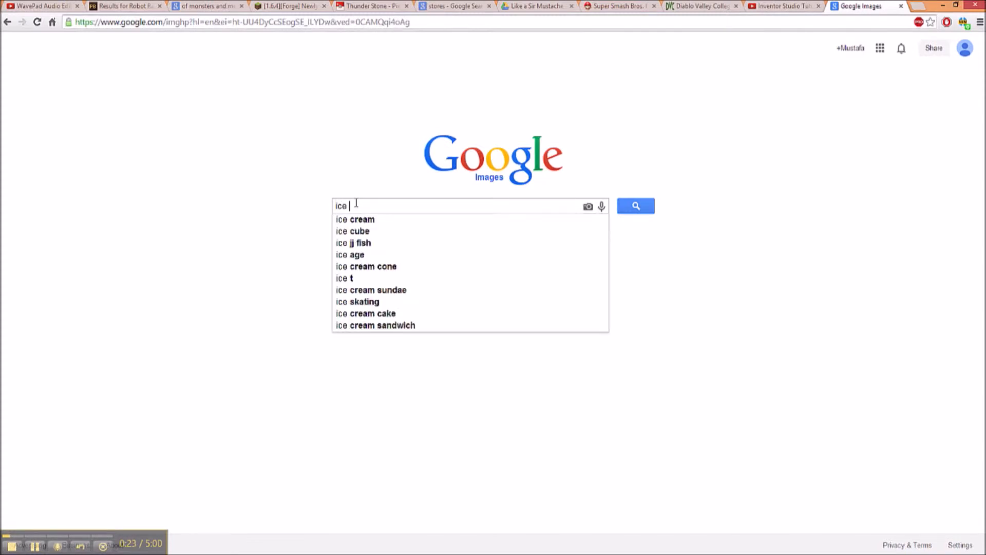
pyautogui.write('rink')
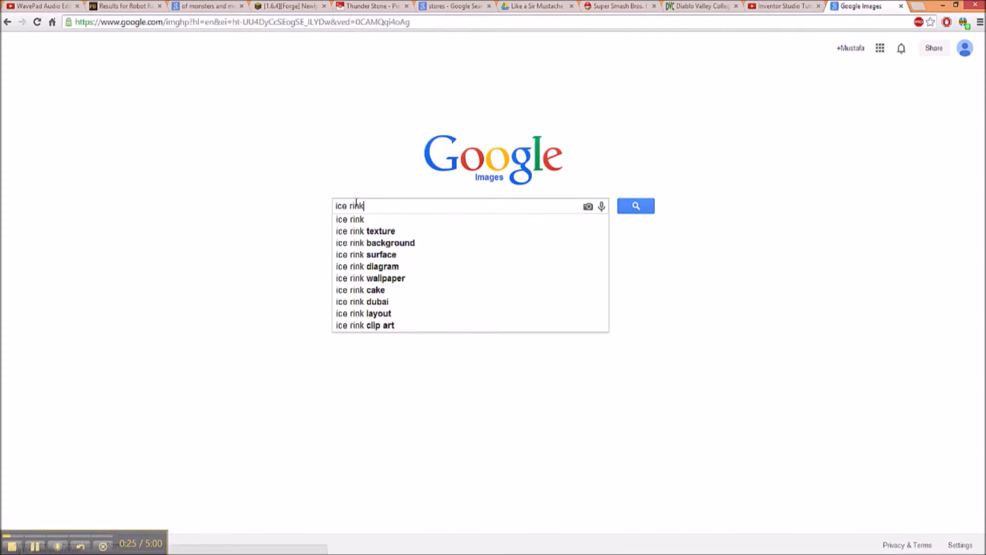
pyautogui.press('Return')
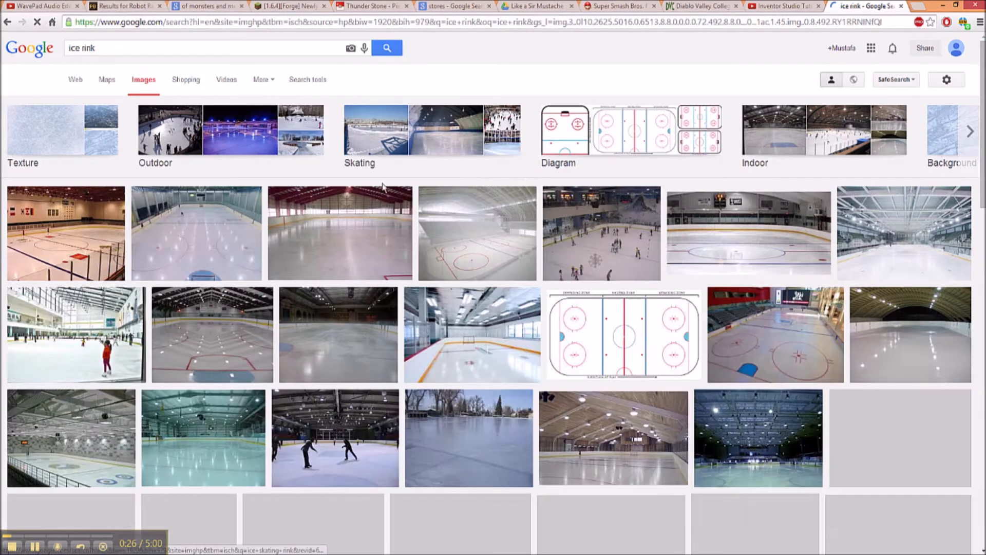
# Save the indoor ice rink photo with the scoreboard as the JPEG image download (1) in the Pictures folder
pyautogui.rightClick(785, 227)
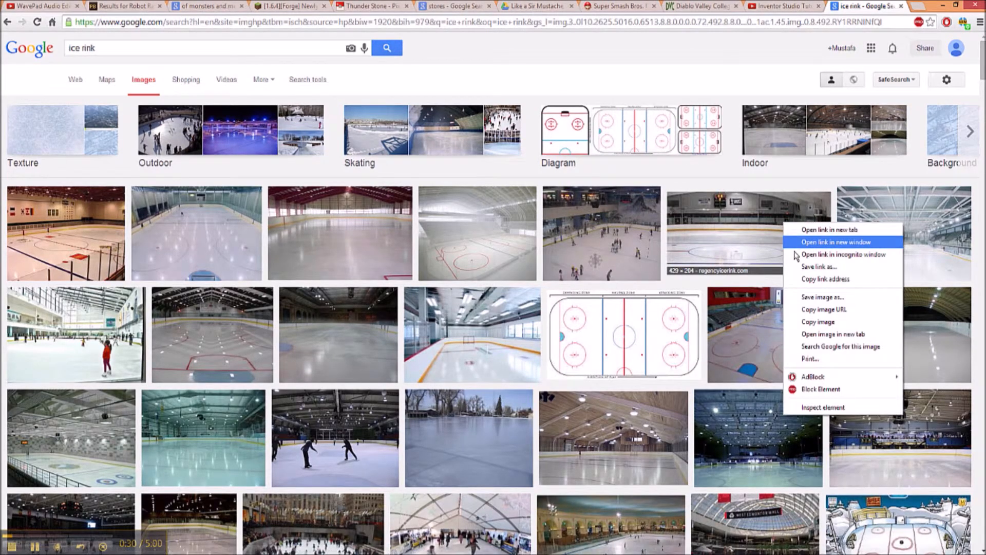
pyautogui.click(822, 297)
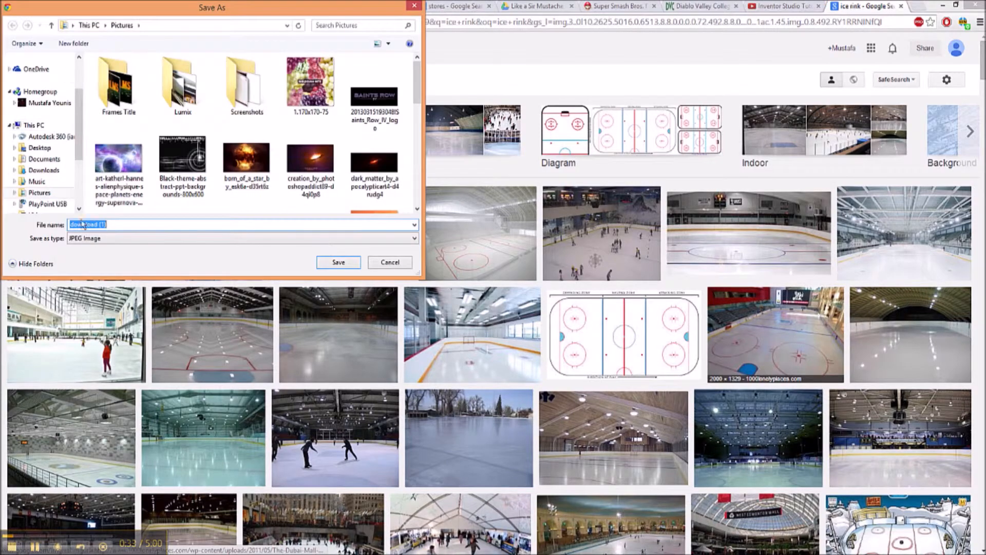
pyautogui.click(337, 262)
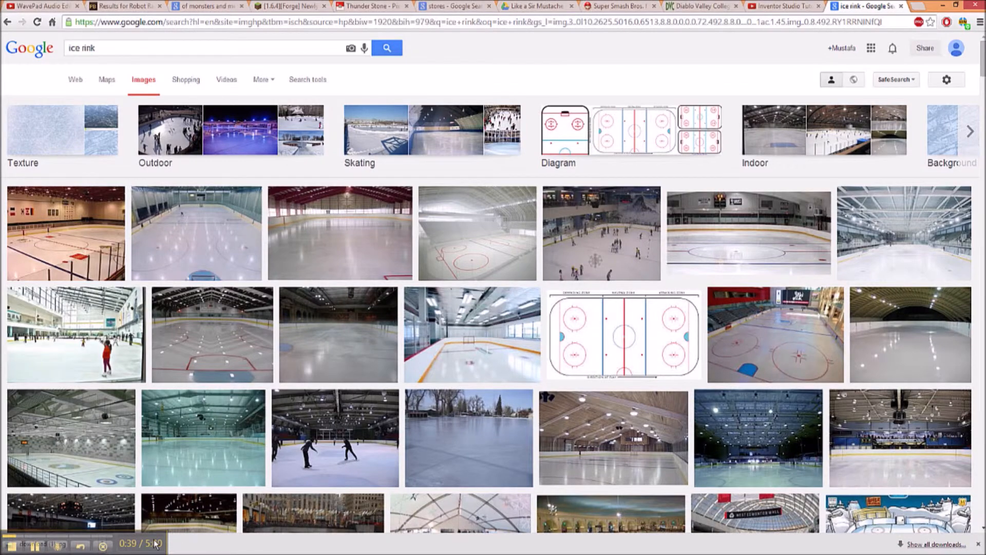
pyautogui.scroll(-2, 170, 514)
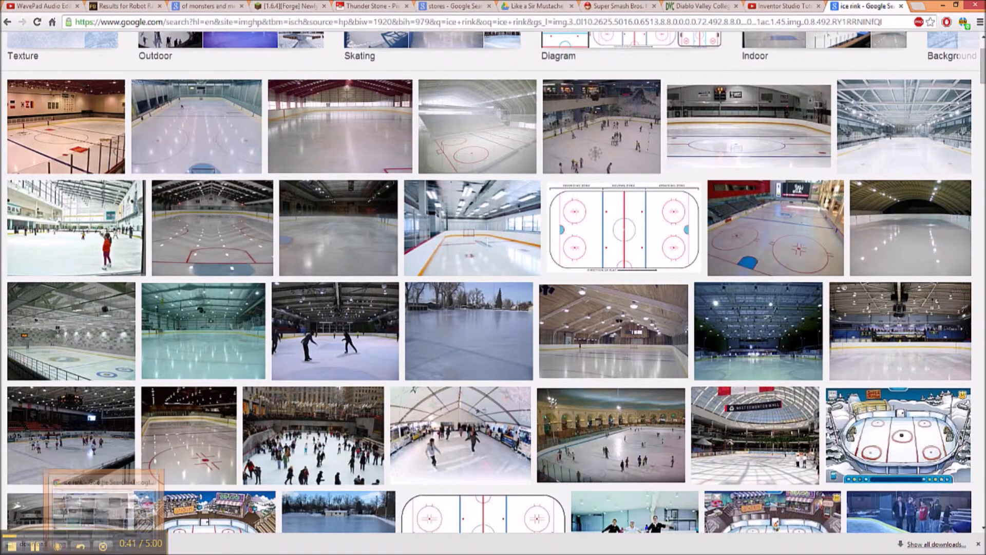
# Switch to File Explorer, locate the saved rink image download (1) in the Pictures library, and preview it
pyautogui.click(75, 554)
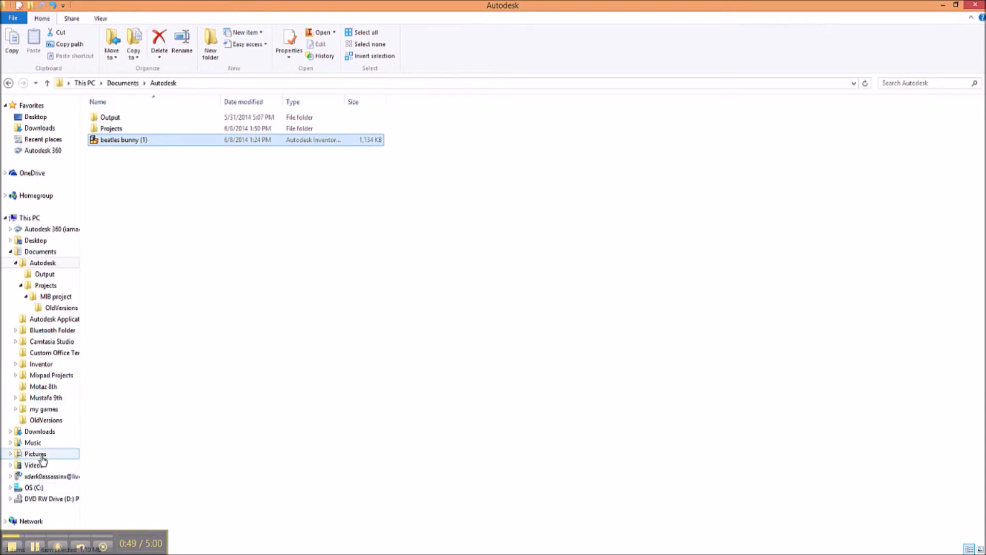
pyautogui.click(37, 128)
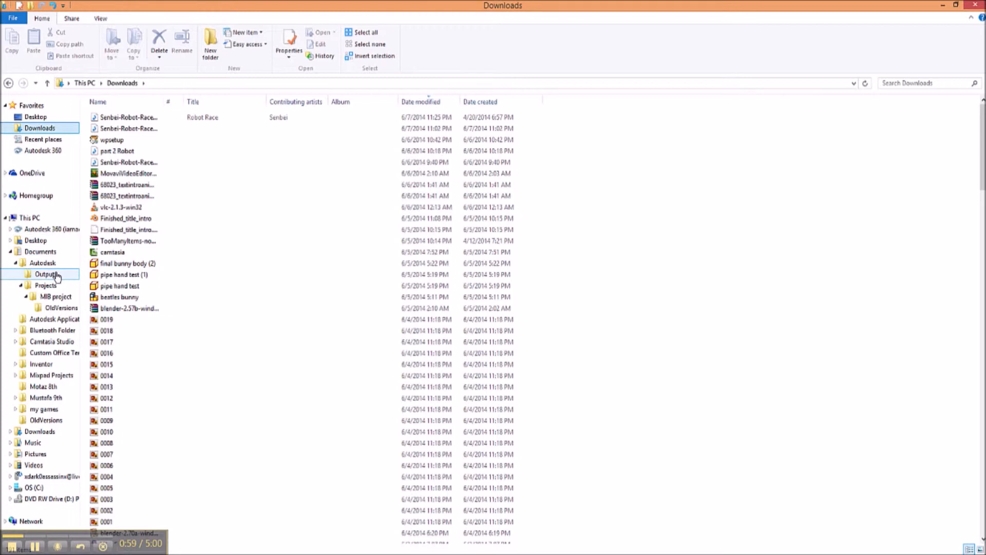
pyautogui.moveTo(983, 118); pyautogui.dragTo(945, 54)
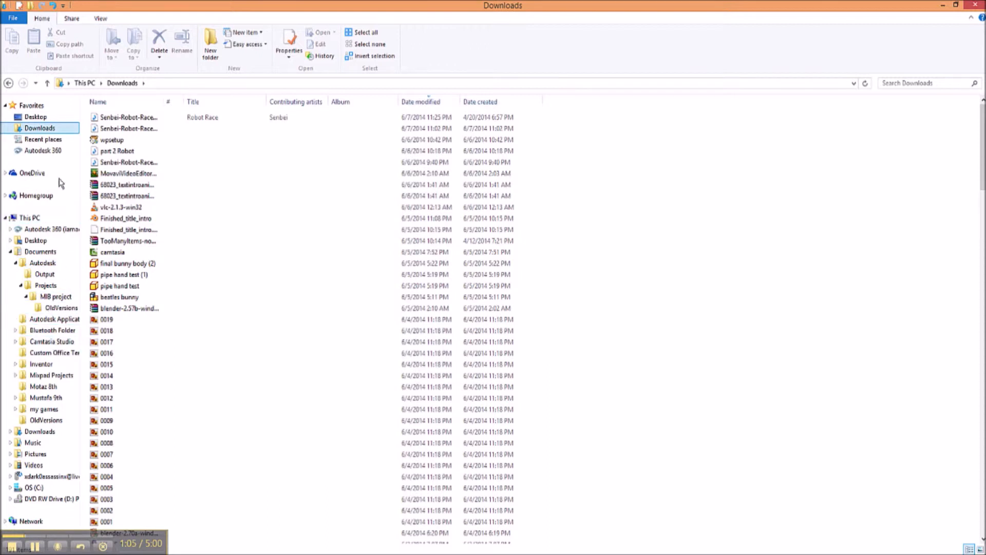
pyautogui.click(61, 116)
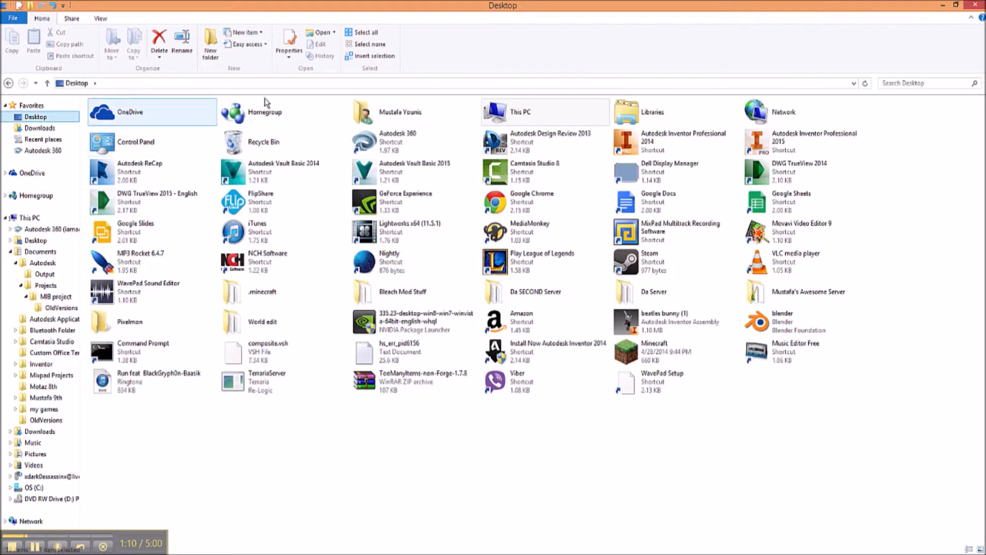
pyautogui.doubleClick(648, 111)
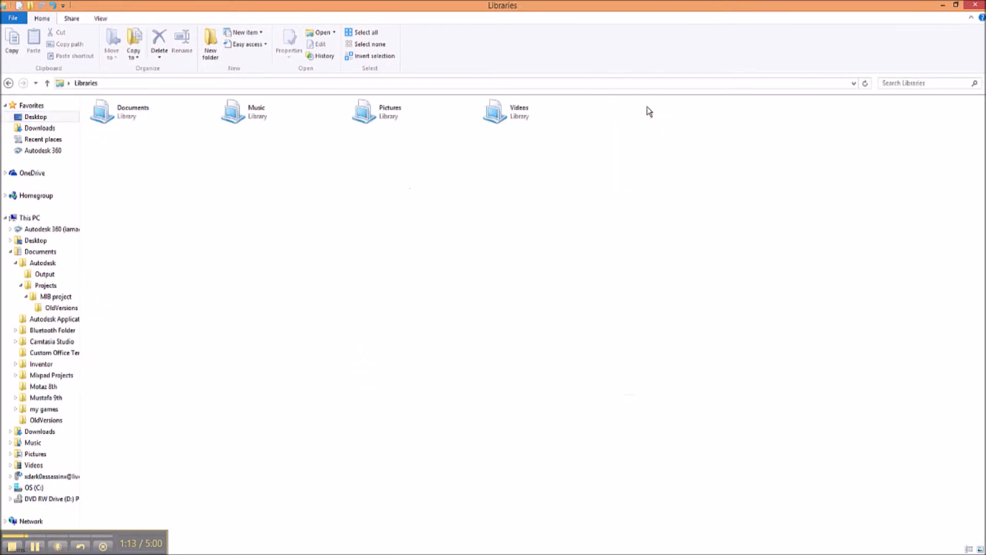
pyautogui.doubleClick(383, 111)
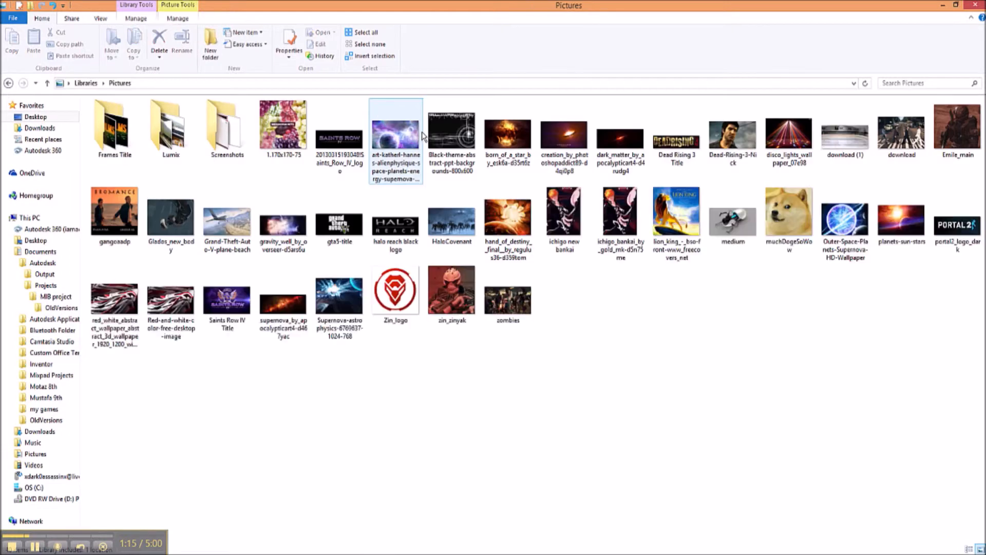
pyautogui.click(846, 144)
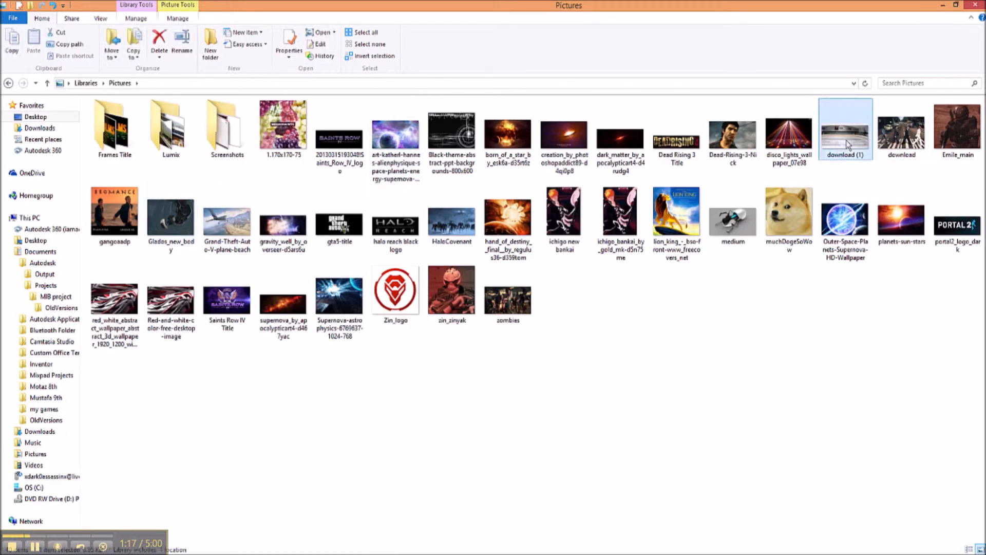
pyautogui.doubleClick(847, 144)
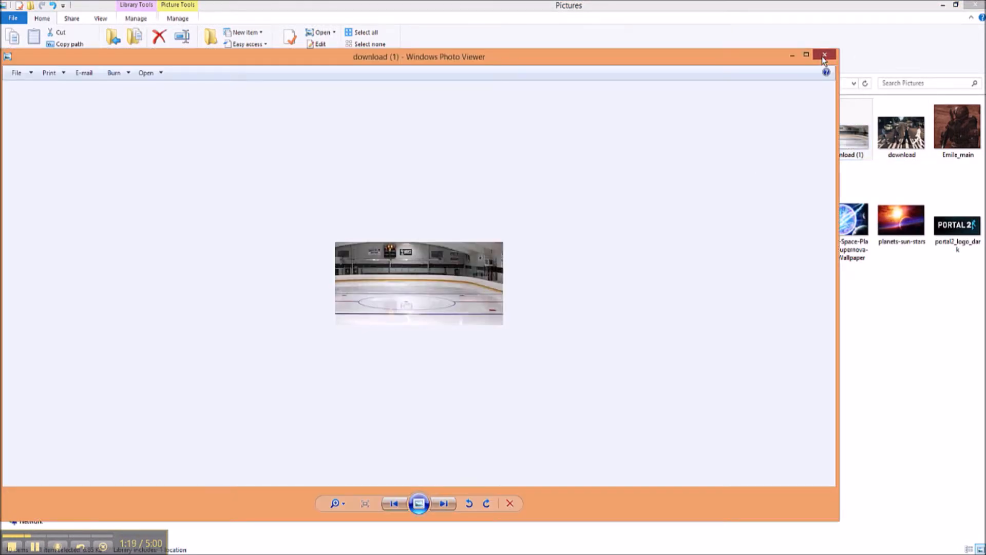
pyautogui.click(824, 54)
# Switch back to Inventor and open the color settings in Application Options
pyautogui.hotkey('alt', 'Tab')
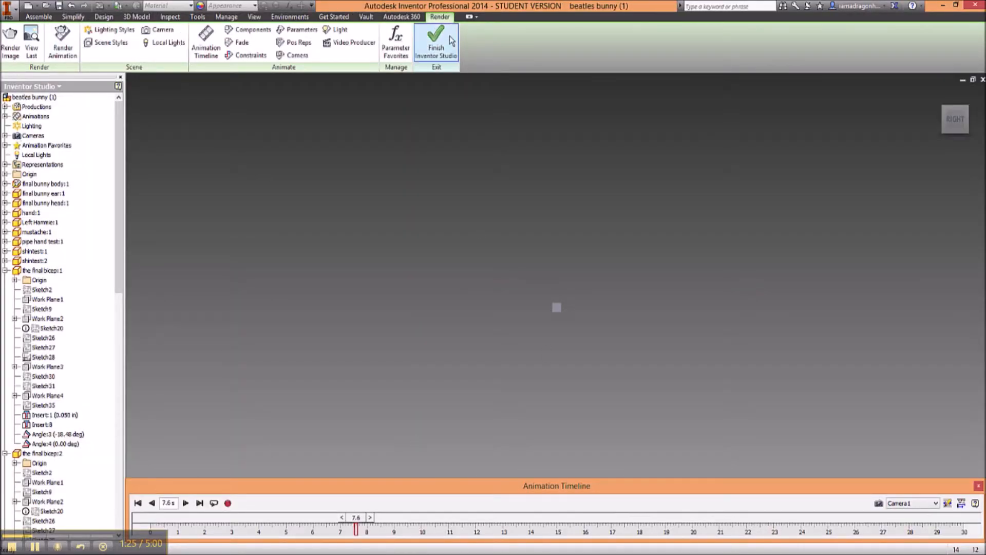
pyautogui.click(282, 18)
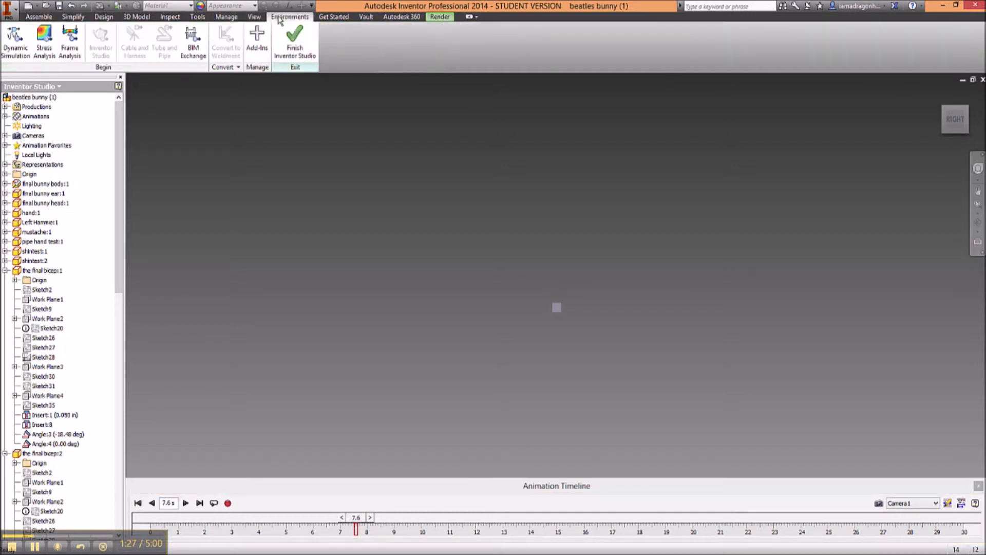
pyautogui.click(170, 17)
pyautogui.click(197, 16)
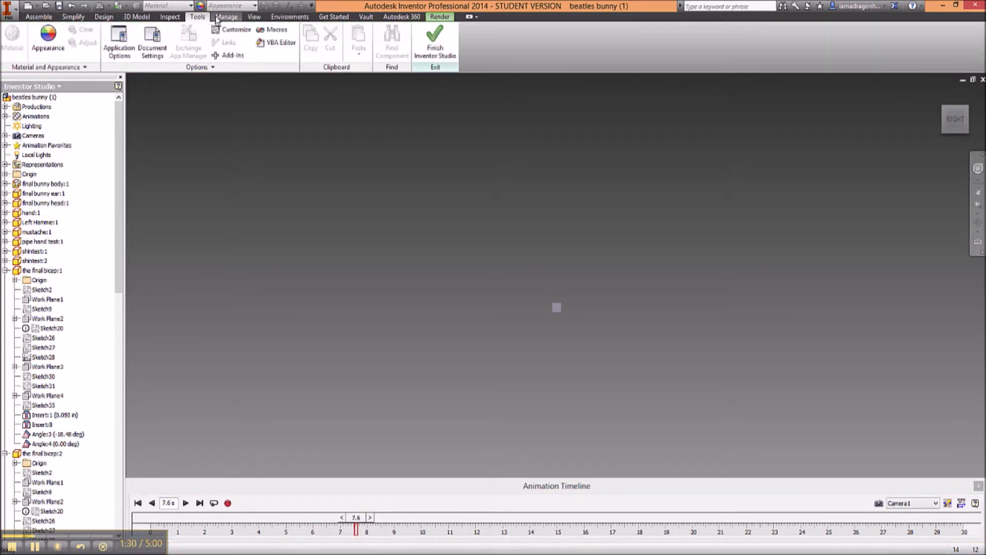
pyautogui.click(119, 41)
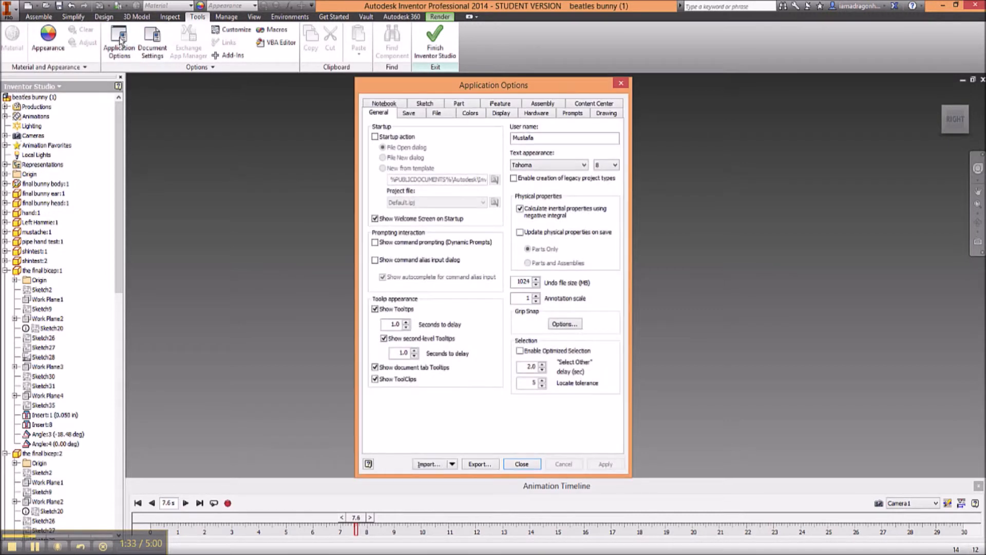
pyautogui.click(469, 113)
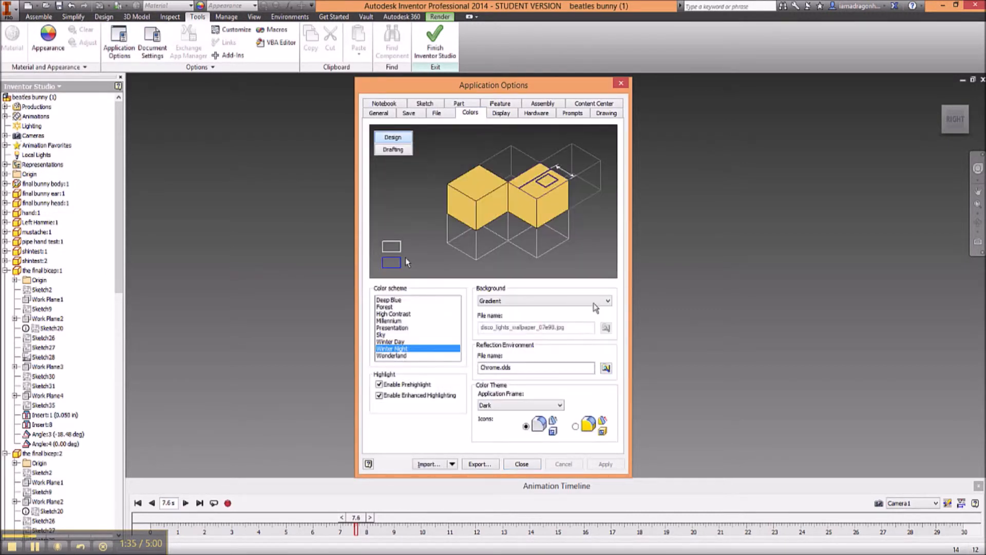
# Set the background to Background Image using download (1).jpg from Pictures, and apply it to the scene
pyautogui.click(608, 301)
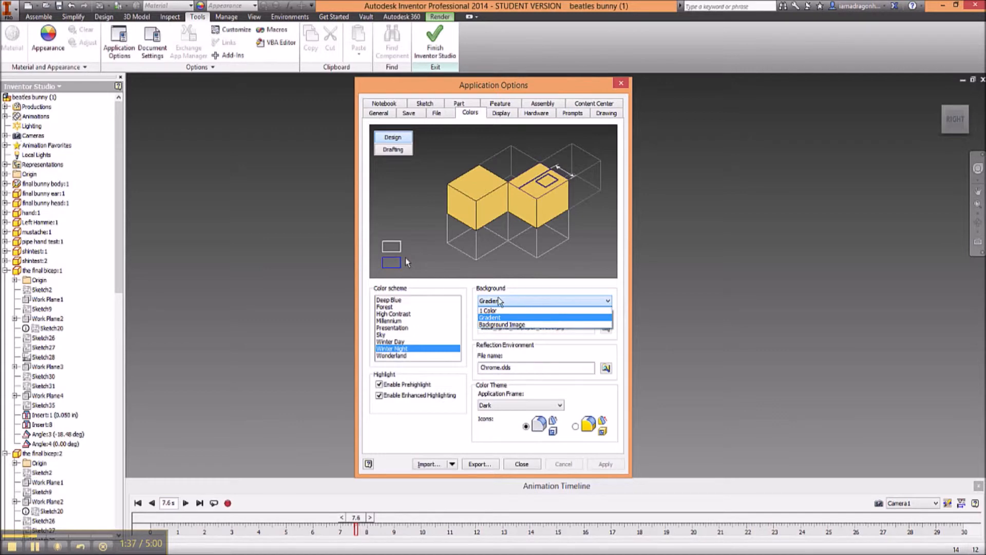
pyautogui.click(496, 324)
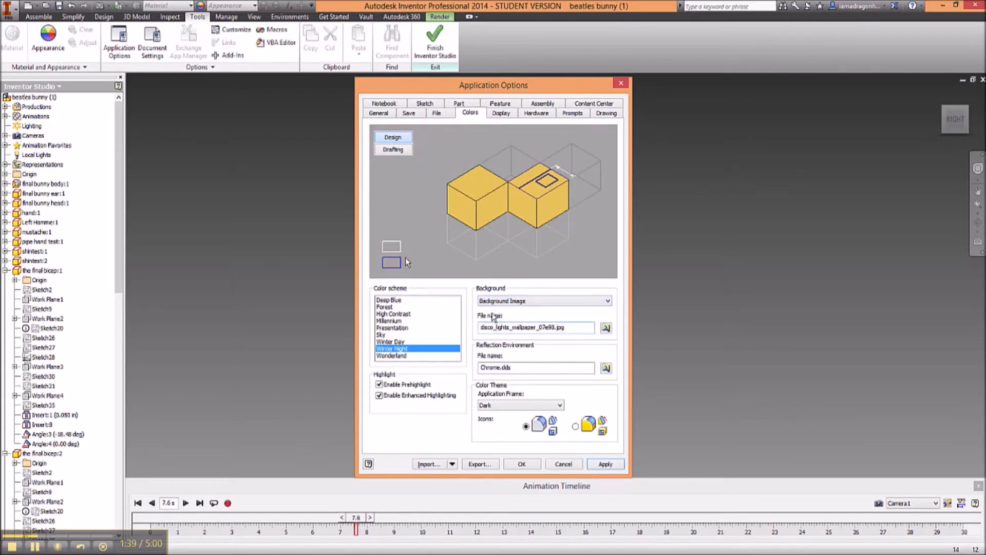
pyautogui.click(606, 329)
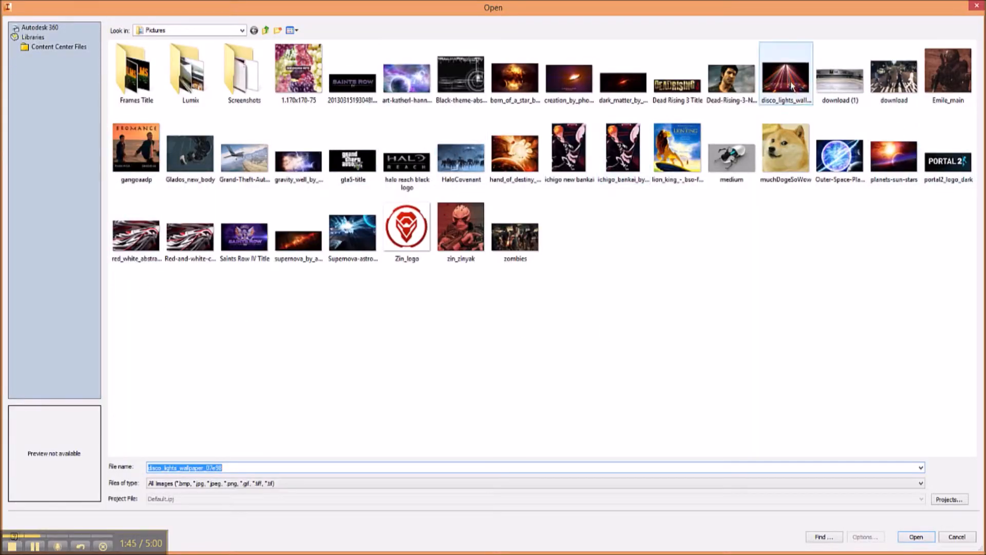
pyautogui.click(841, 89)
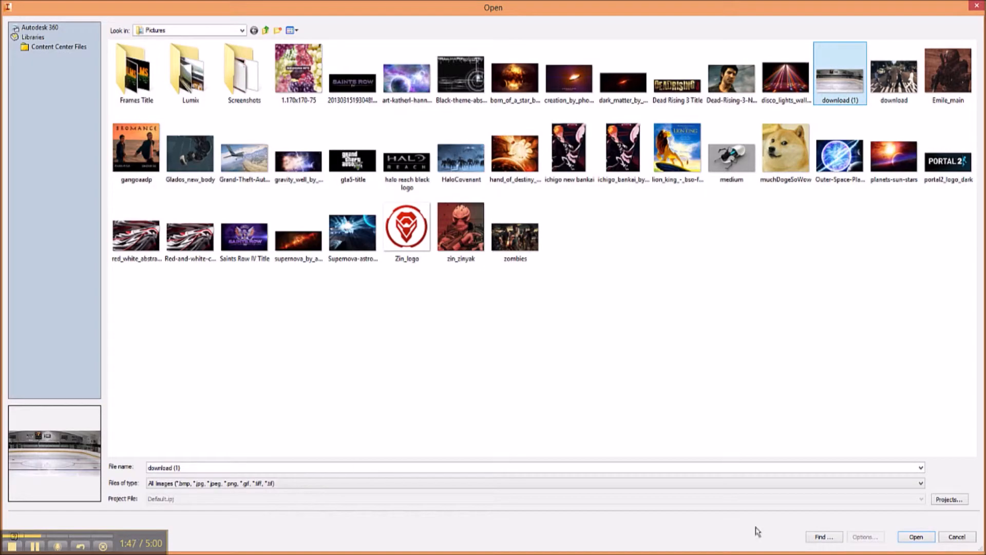
pyautogui.click(914, 537)
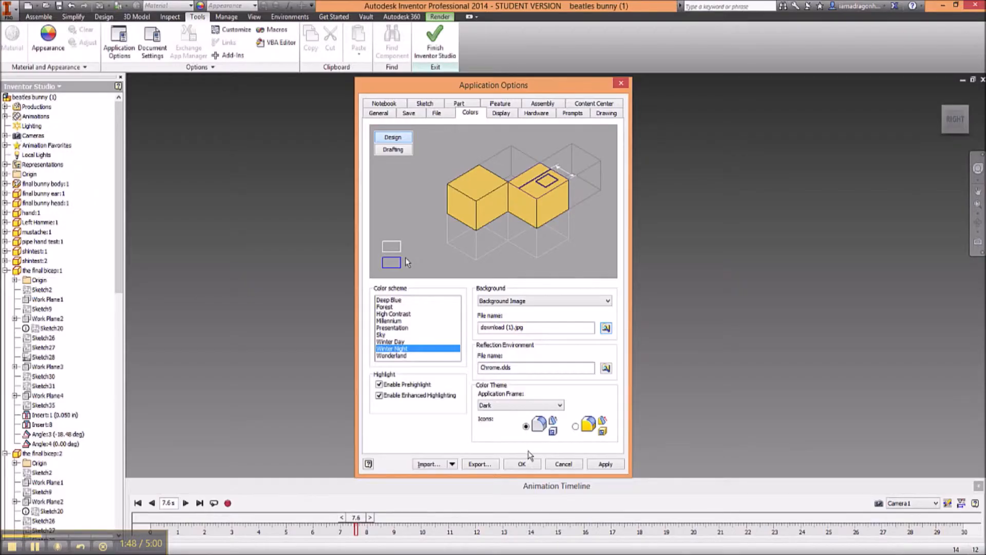
pyautogui.click(605, 465)
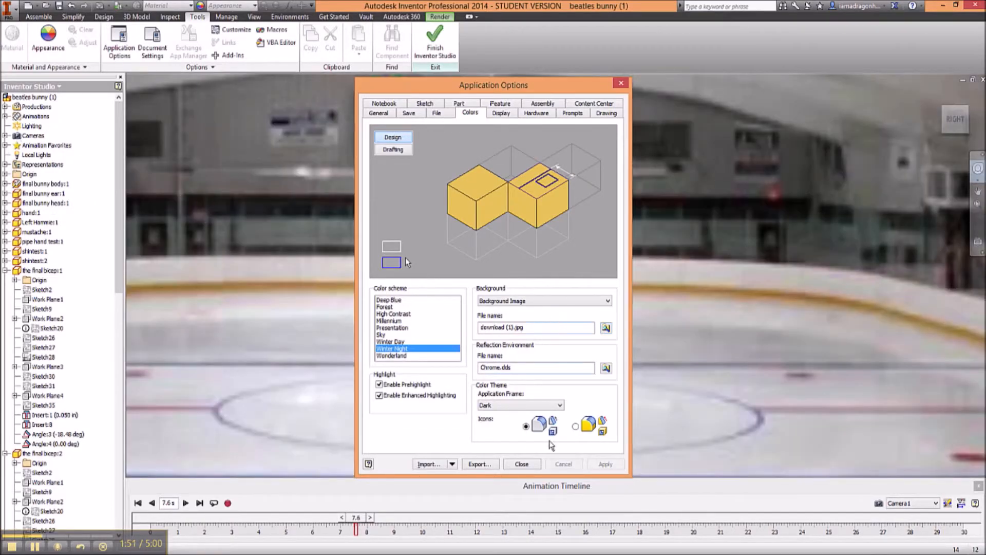
pyautogui.click(522, 465)
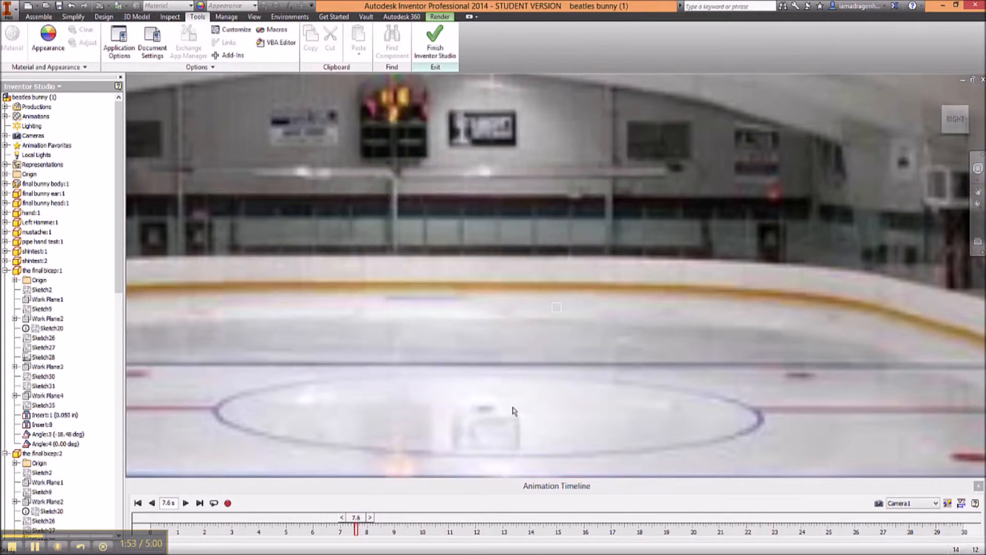
# Play the animation twice from 0.0 s against the rink background, returning the timeline to the start each time
pyautogui.click(152, 503)
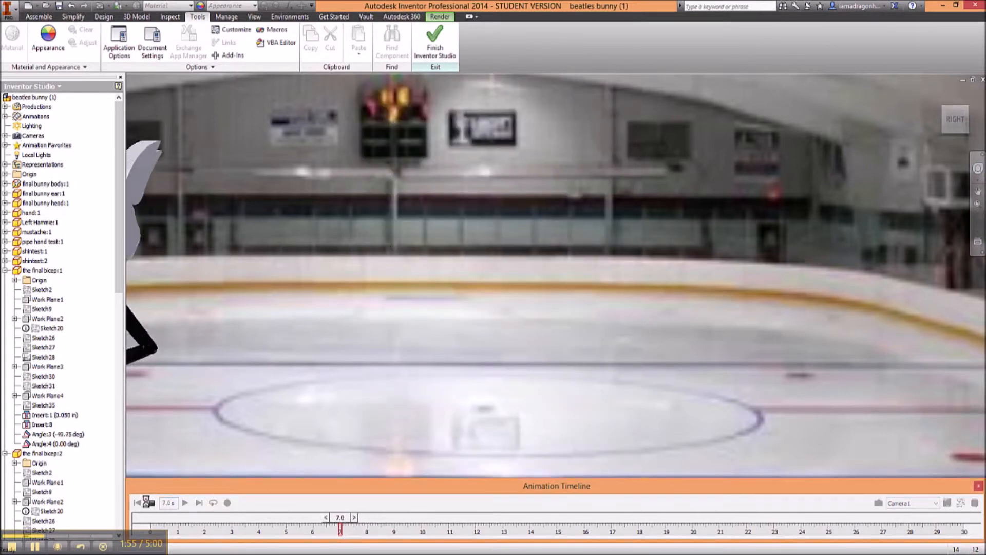
pyautogui.click(138, 503)
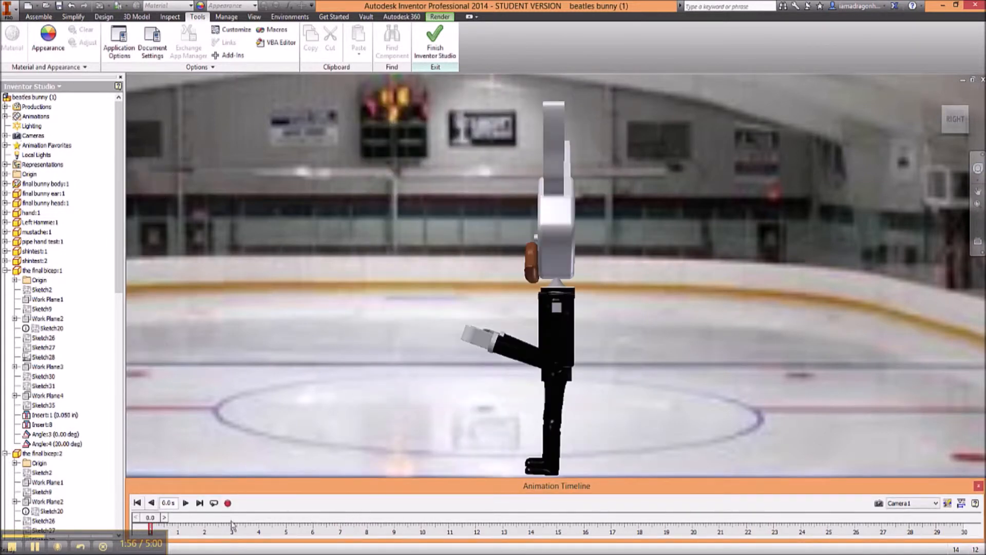
pyautogui.click(187, 504)
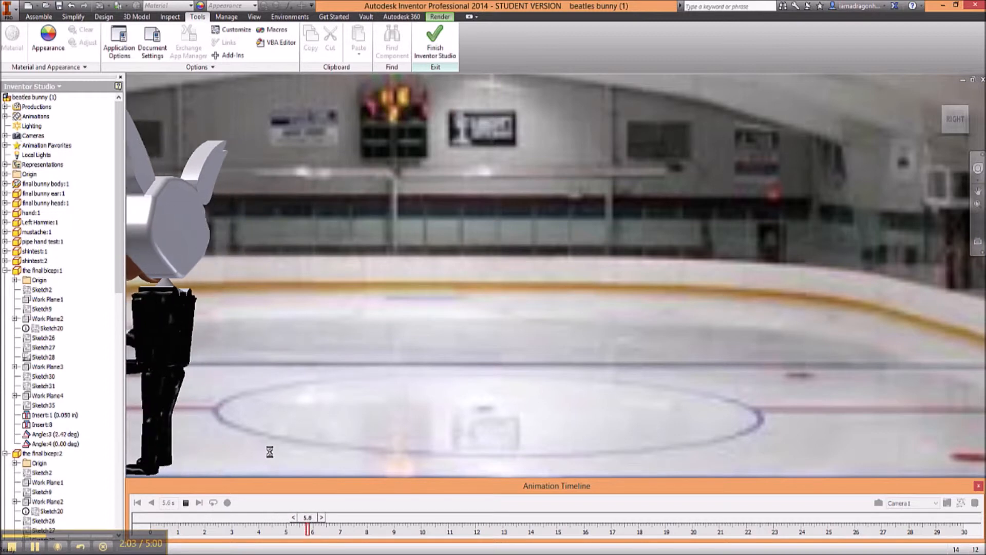
pyautogui.click(187, 504)
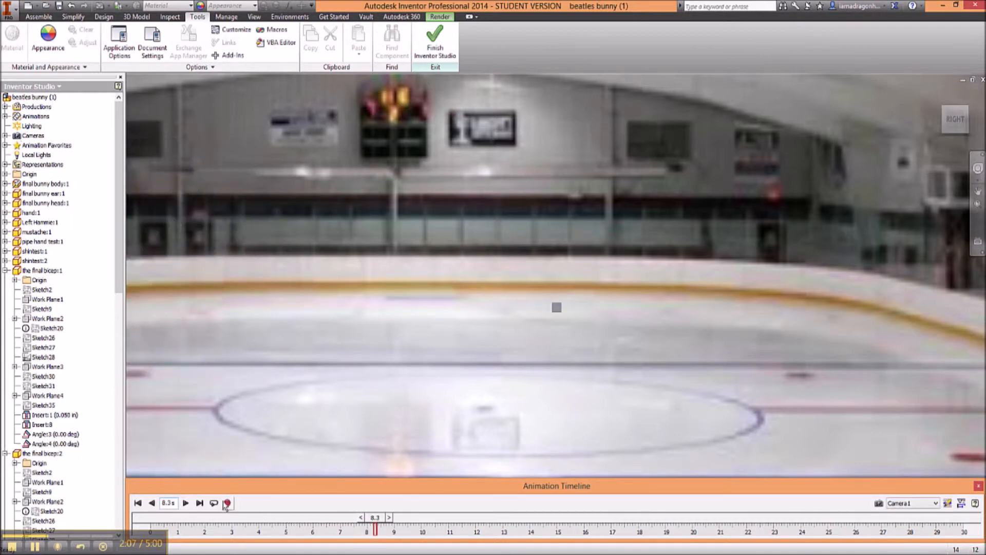
pyautogui.moveTo(376, 517); pyautogui.dragTo(147, 549)
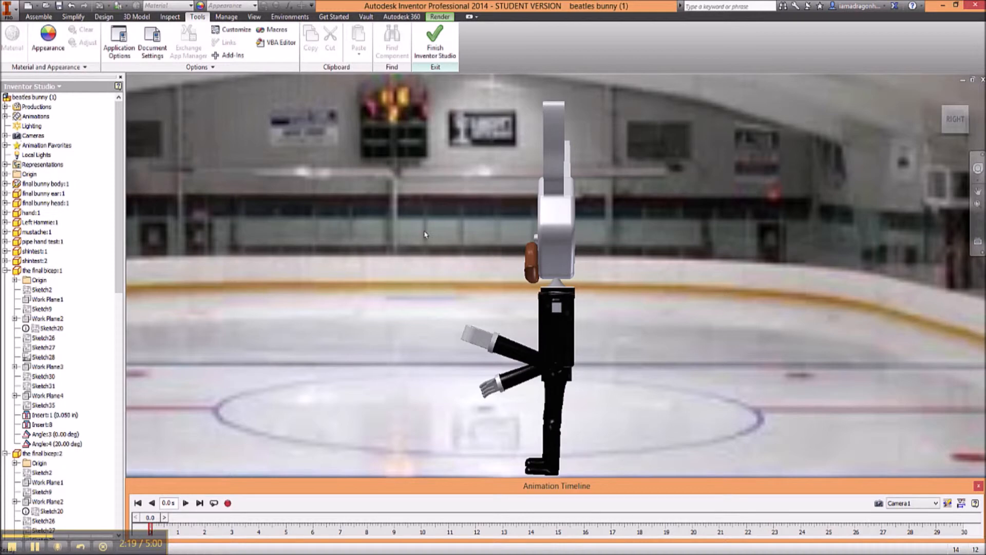
pyautogui.click(185, 501)
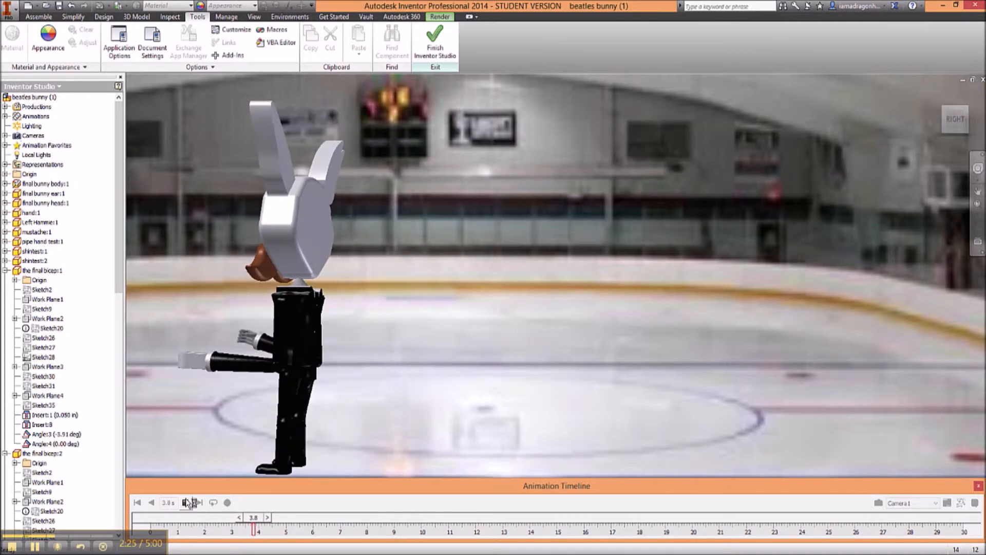
pyautogui.click(187, 502)
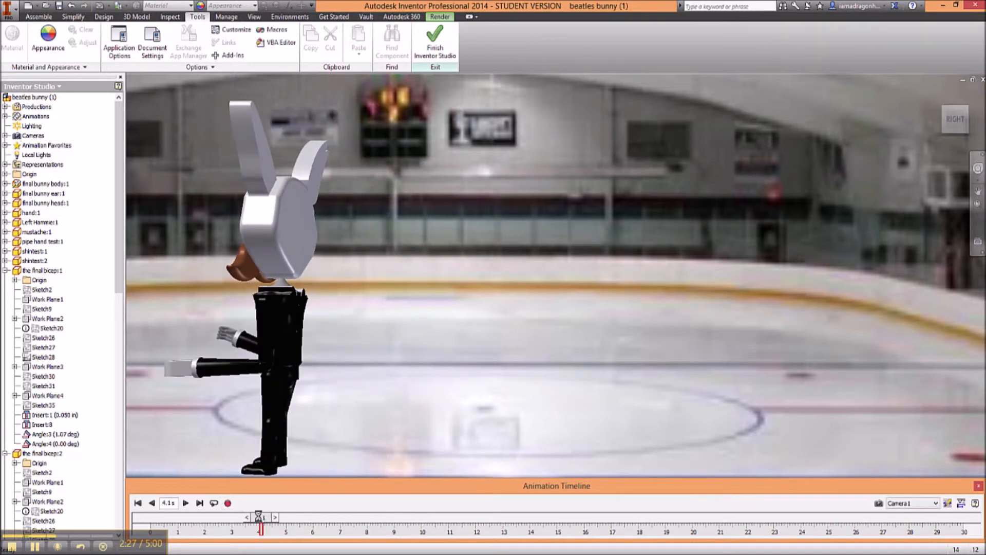
pyautogui.moveTo(261, 517); pyautogui.dragTo(150, 517)
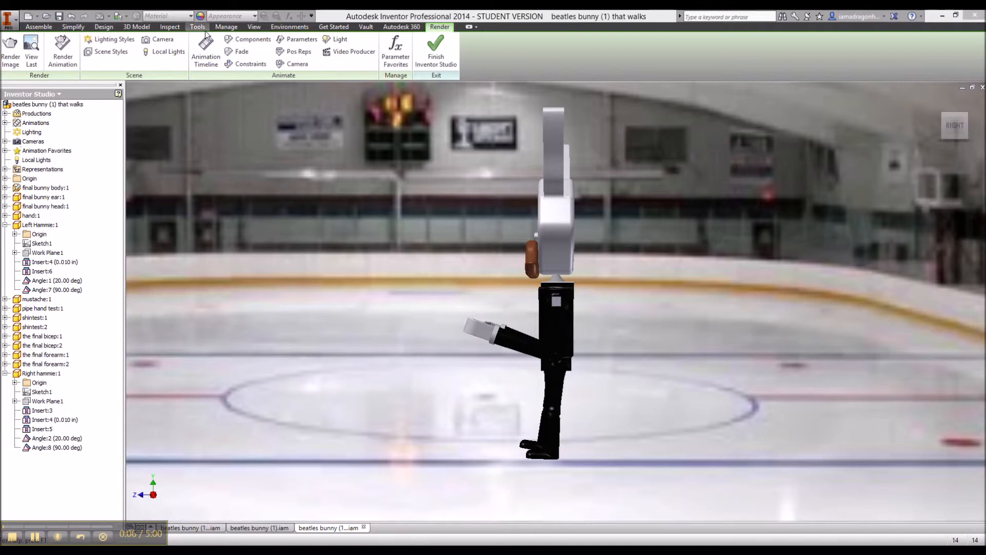
# Open the animation timeline of the beatles bunny (1) that walks assembly, play the walk, and scrub back through it
pyautogui.click(206, 46)
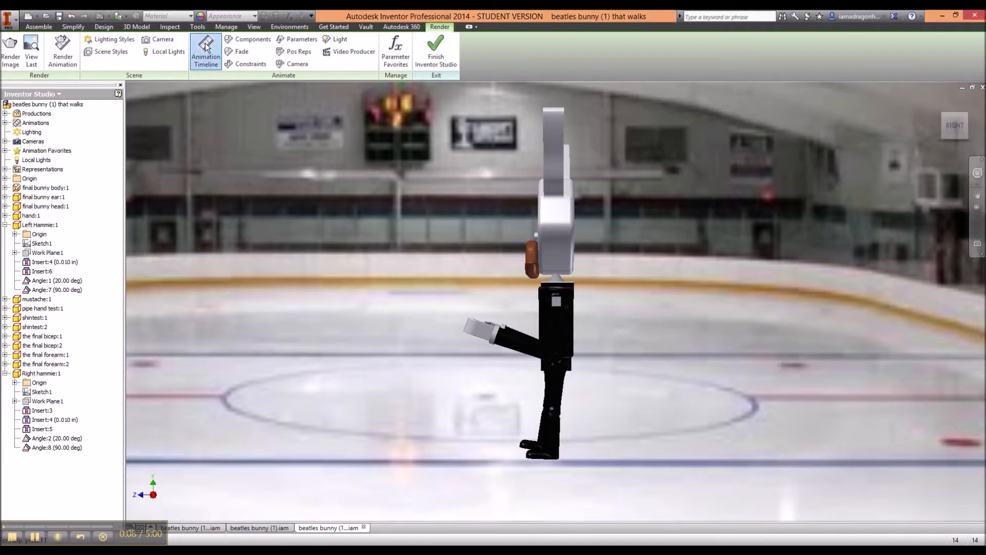
pyautogui.click(109, 123)
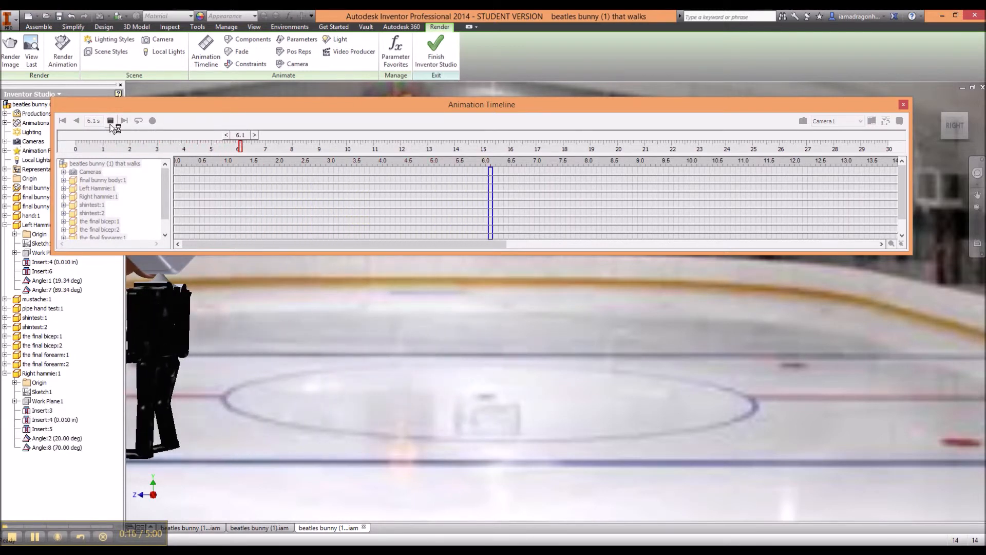
pyautogui.click(111, 123)
pyautogui.moveTo(295, 134); pyautogui.dragTo(215, 174)
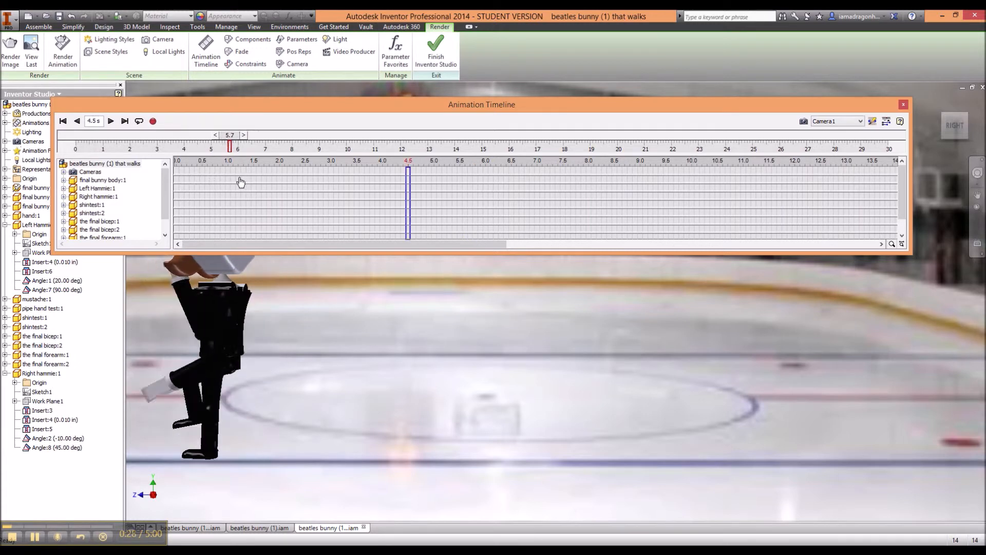
# Reopen the animation timeline, move its window clear of the bunny's upper body, and return it to 0.0 s
pyautogui.click(903, 105)
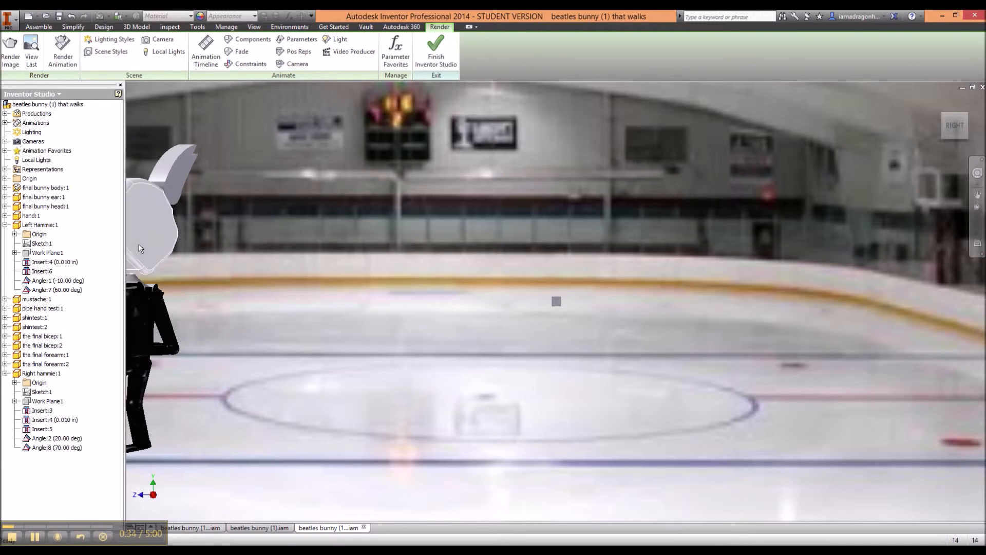
pyautogui.click(210, 62)
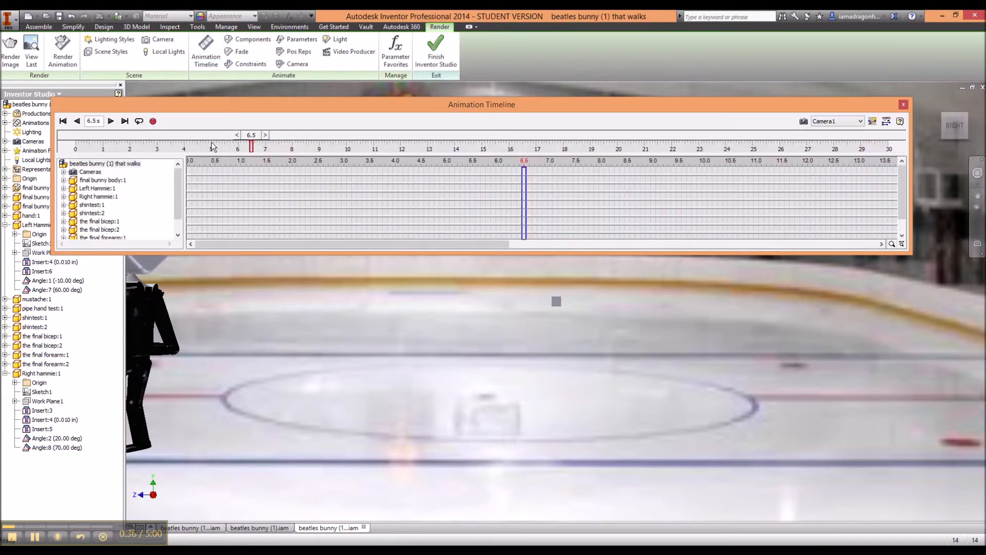
pyautogui.moveTo(282, 113); pyautogui.dragTo(353, 375)
pyautogui.moveTo(321, 412); pyautogui.dragTo(122, 405)
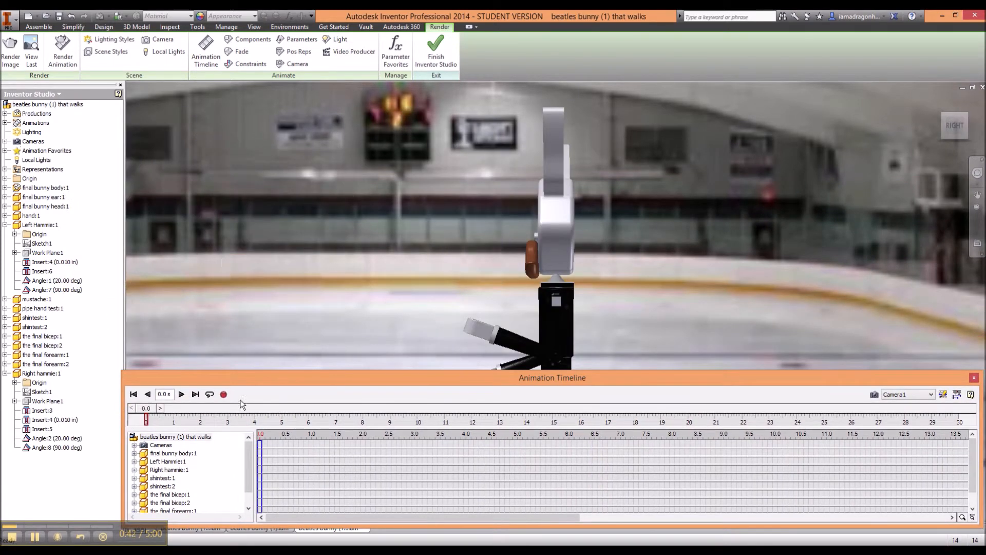
# Expand the Left Hammie:1 and Right hammie:1 tracks to show their angle actions
pyautogui.scroll(-1, 177, 446)
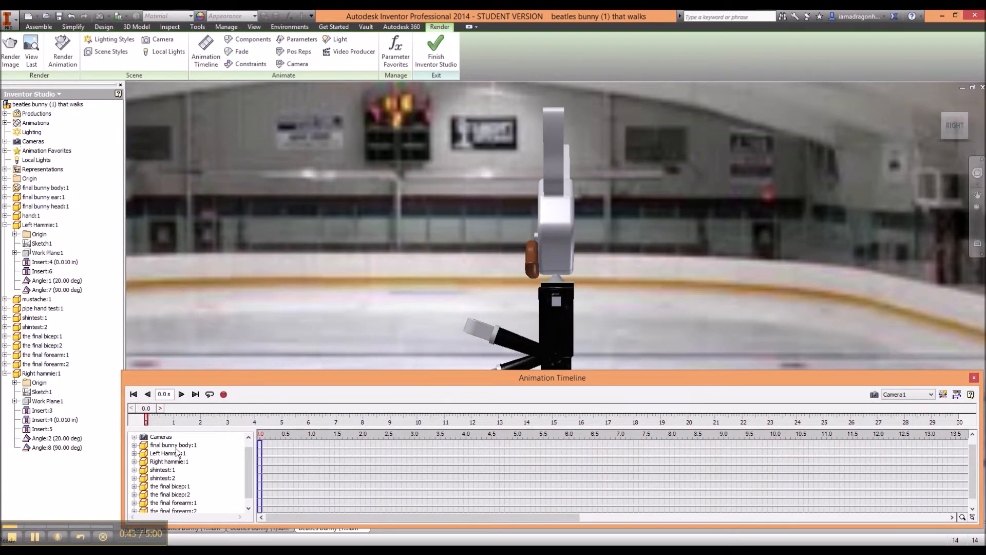
pyautogui.click(134, 453)
pyautogui.scroll(-1, 138, 458)
pyautogui.click(134, 469)
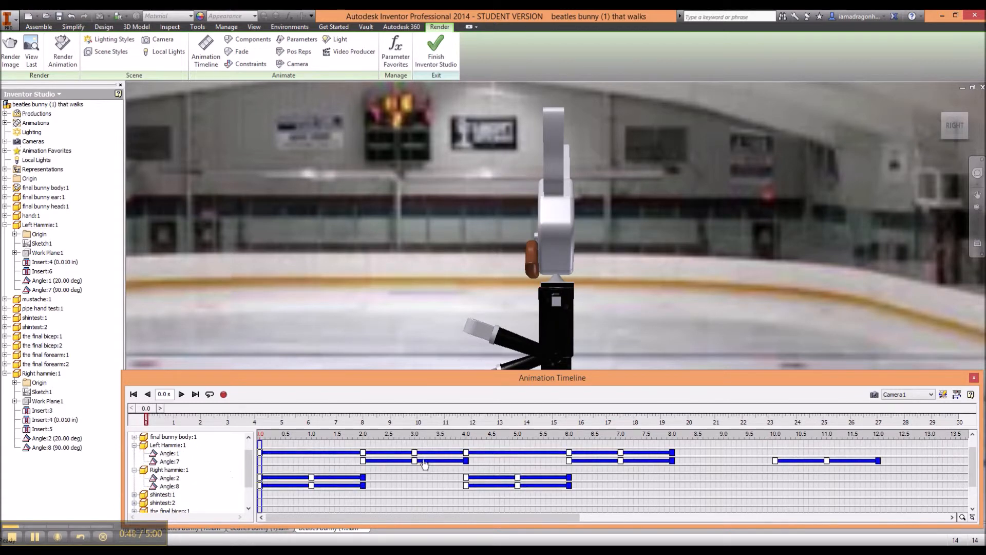
# Examine the angle actions of both hammies against the pose at 1.1 s, and return the timeline to 0.0 s
pyautogui.moveTo(255, 471); pyautogui.dragTo(317, 480)
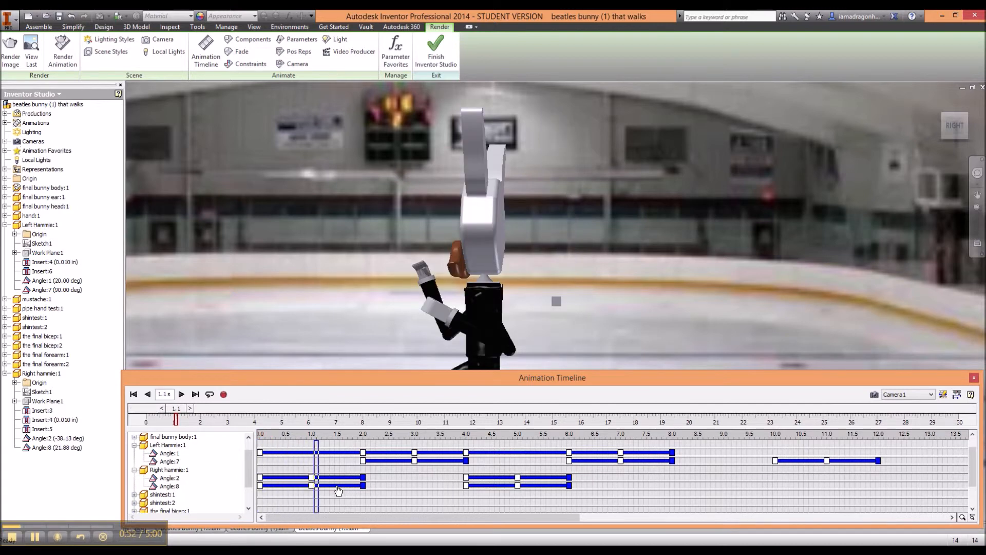
pyautogui.click(321, 484)
pyautogui.click(284, 485)
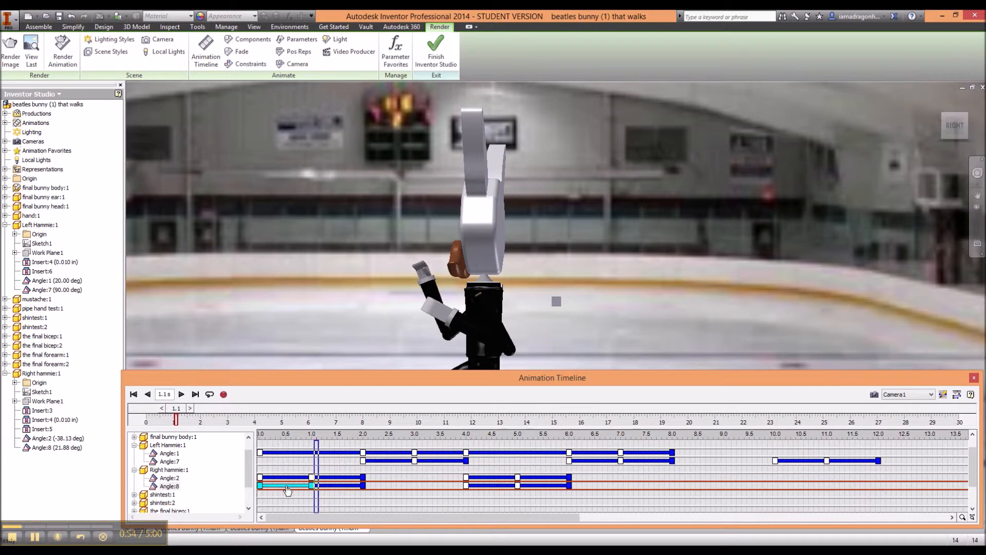
pyautogui.click(331, 486)
pyautogui.click(495, 486)
pyautogui.click(533, 486)
pyautogui.click(353, 486)
pyautogui.click(349, 478)
pyautogui.click(336, 452)
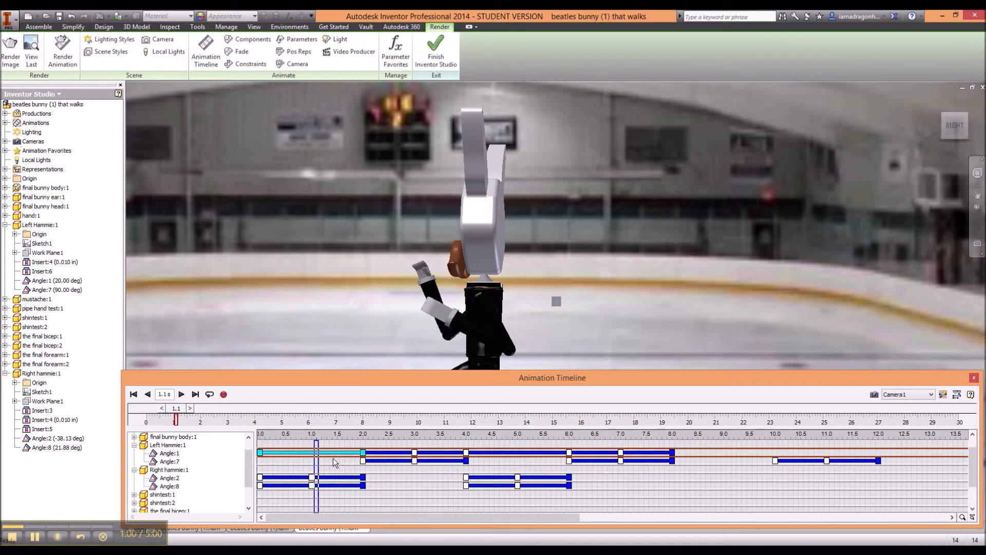
pyautogui.click(334, 478)
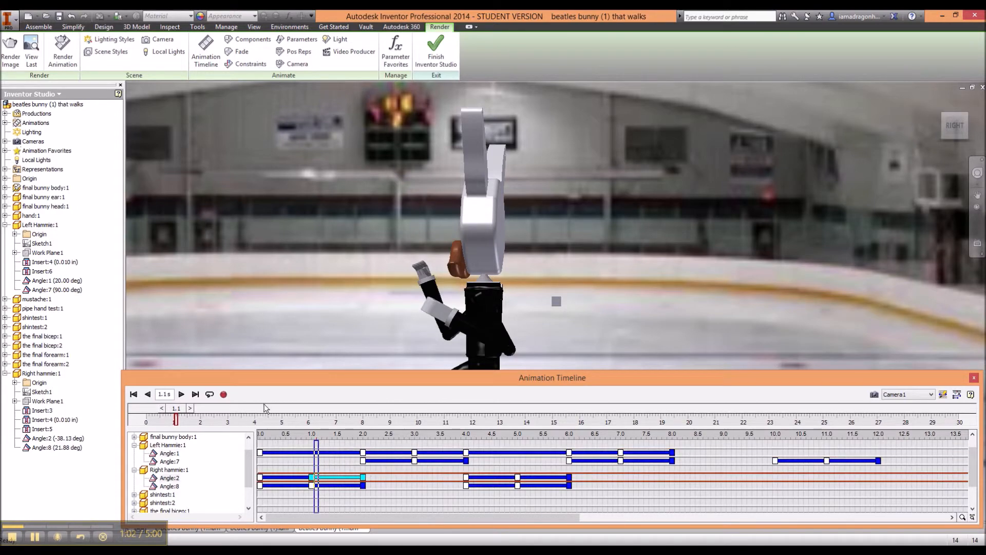
pyautogui.moveTo(312, 465); pyautogui.dragTo(259, 465)
# Move the timeline window off the bunny's legs, preview the first second of the walk, and return to 0.0 s
pyautogui.moveTo(371, 380); pyautogui.dragTo(343, 28)
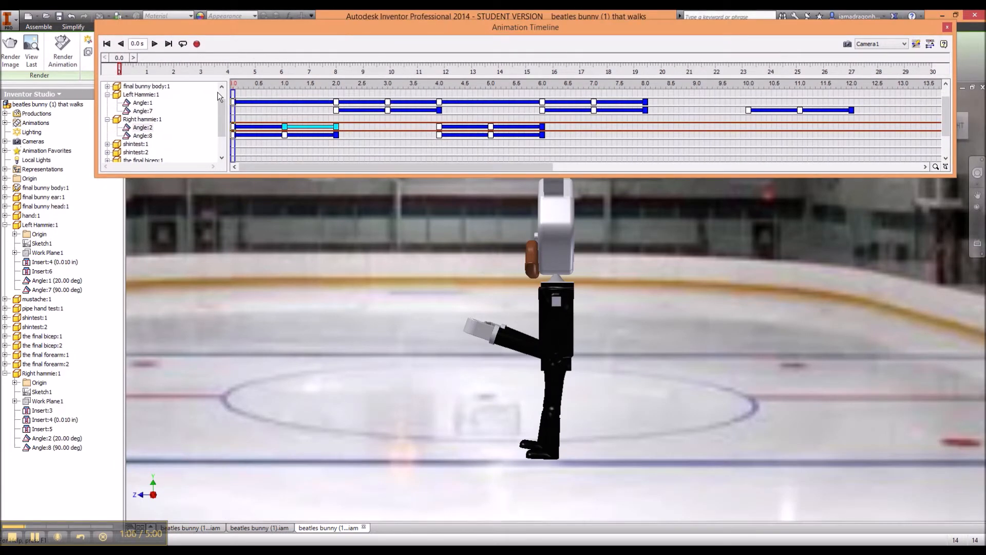
pyautogui.moveTo(233, 105)
pyautogui.mouseDown()
pyautogui.moveTo(267, 107)
pyautogui.moveTo(233, 106)
pyautogui.mouseUp()
pyautogui.click(155, 43)
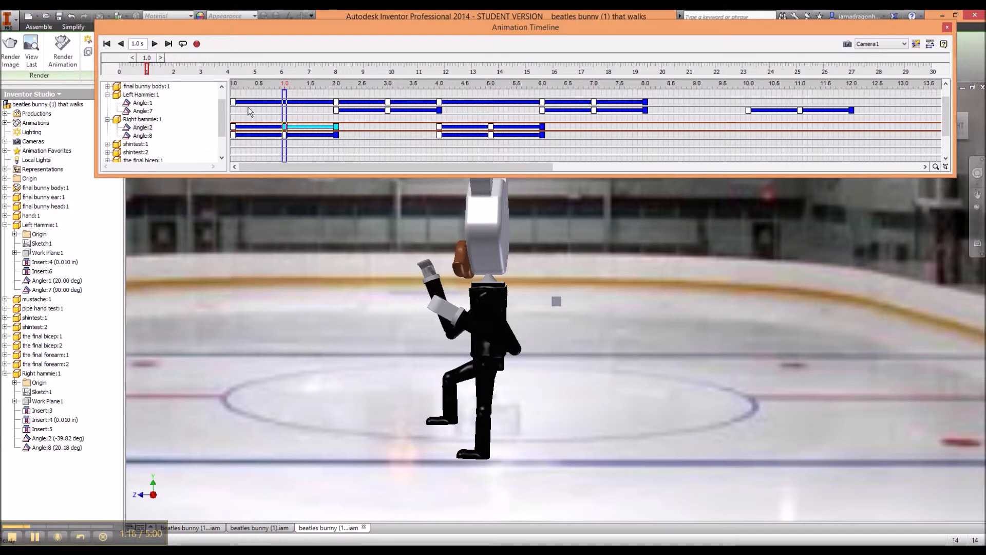
pyautogui.moveTo(285, 112); pyautogui.dragTo(233, 112)
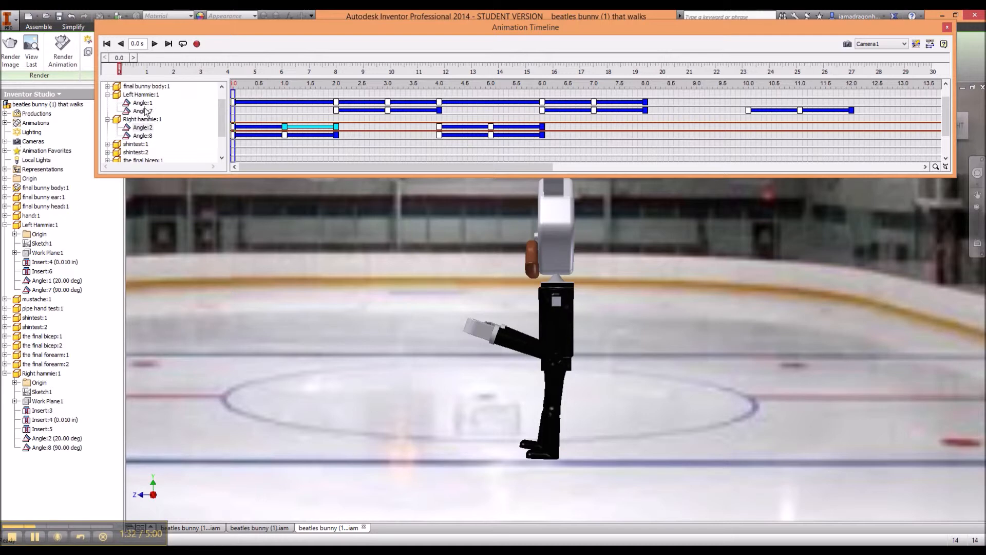
# Edit the Left Hammie:1 Angle:1 action from 0 to 2 s so it ends at 65 degrees
pyautogui.click(143, 104)
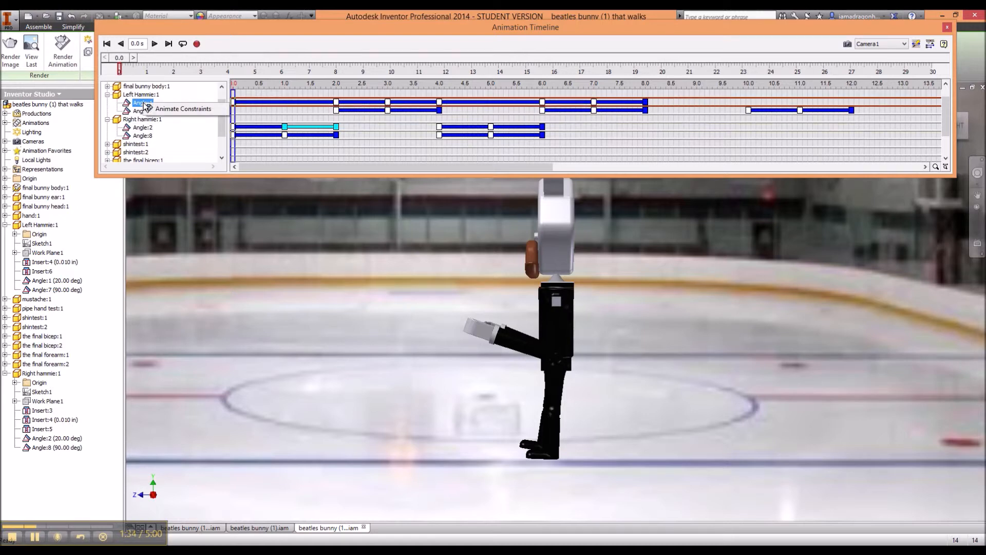
pyautogui.click(262, 103)
pyautogui.rightClick(262, 104)
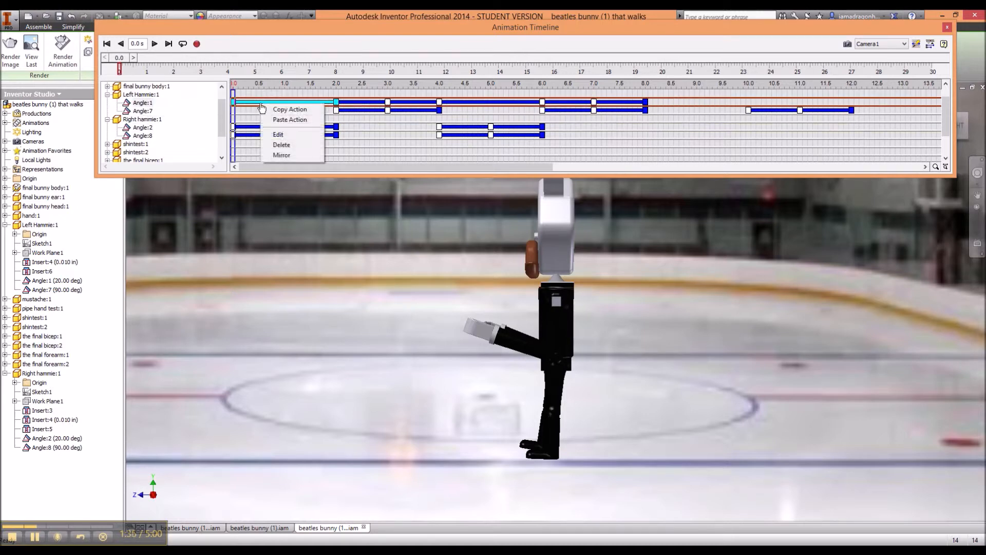
pyautogui.click(279, 135)
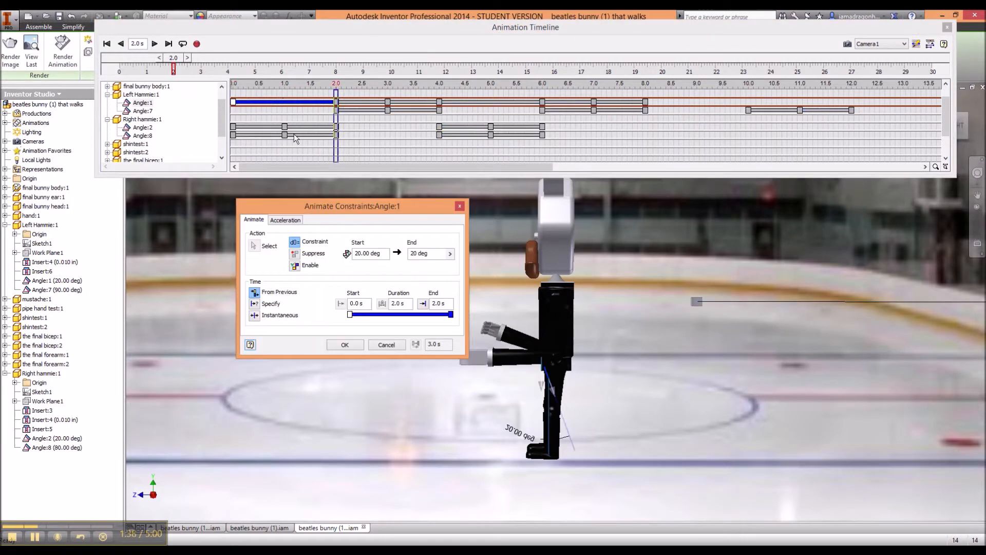
pyautogui.moveTo(437, 256); pyautogui.dragTo(389, 256)
pyautogui.write('65')
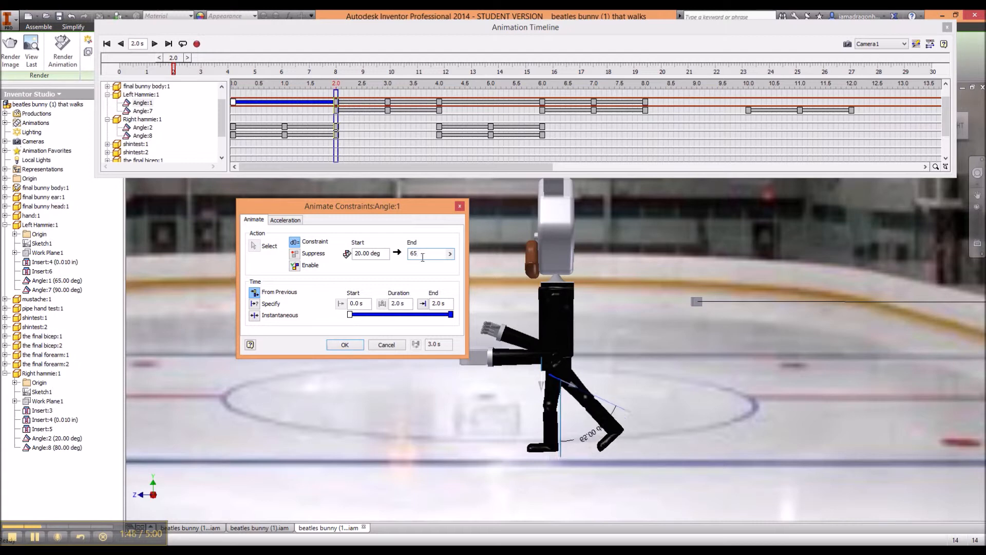
pyautogui.click(359, 345)
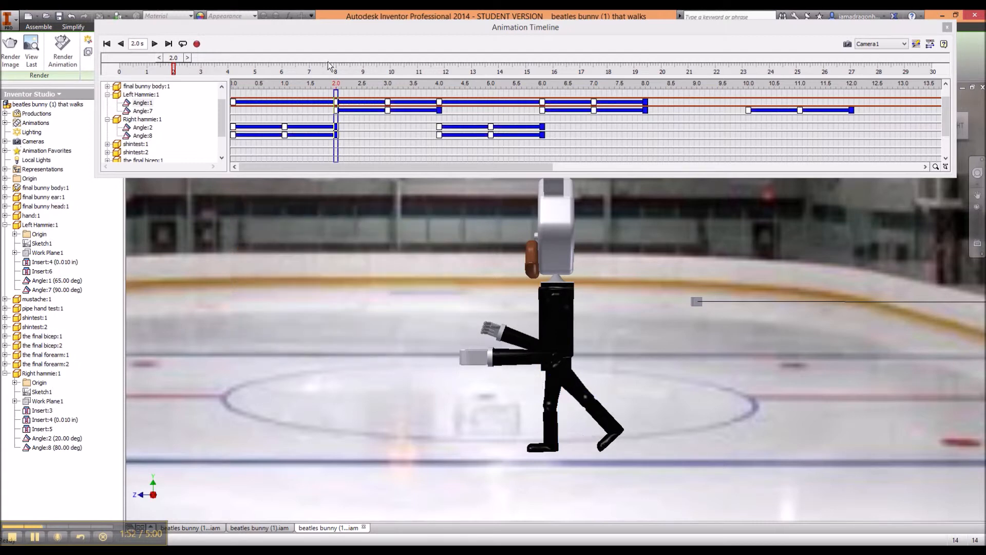
# Replay the walk from 0.0 s to just past 5 s to check the left leg's motion
pyautogui.click(465, 102)
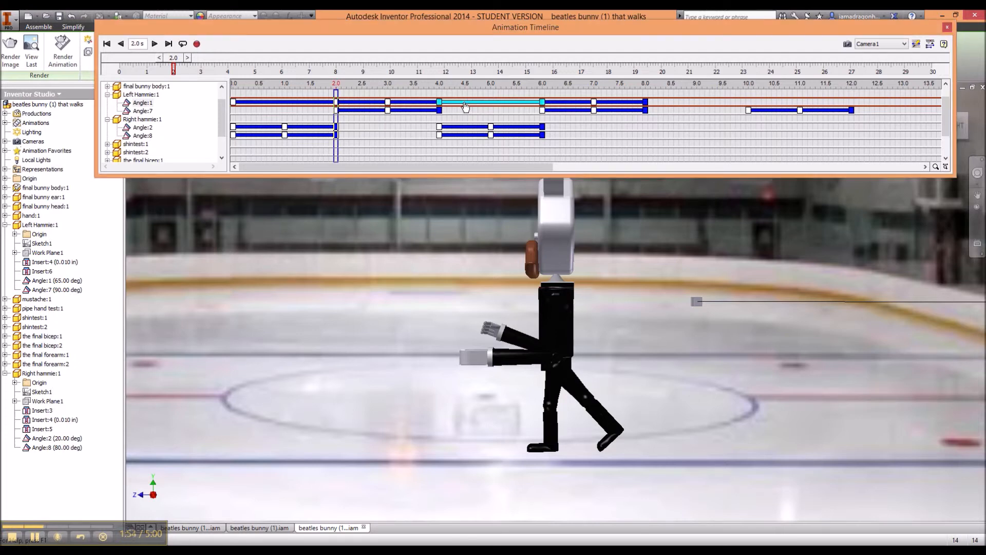
pyautogui.moveTo(336, 103); pyautogui.dragTo(234, 103)
pyautogui.click(155, 44)
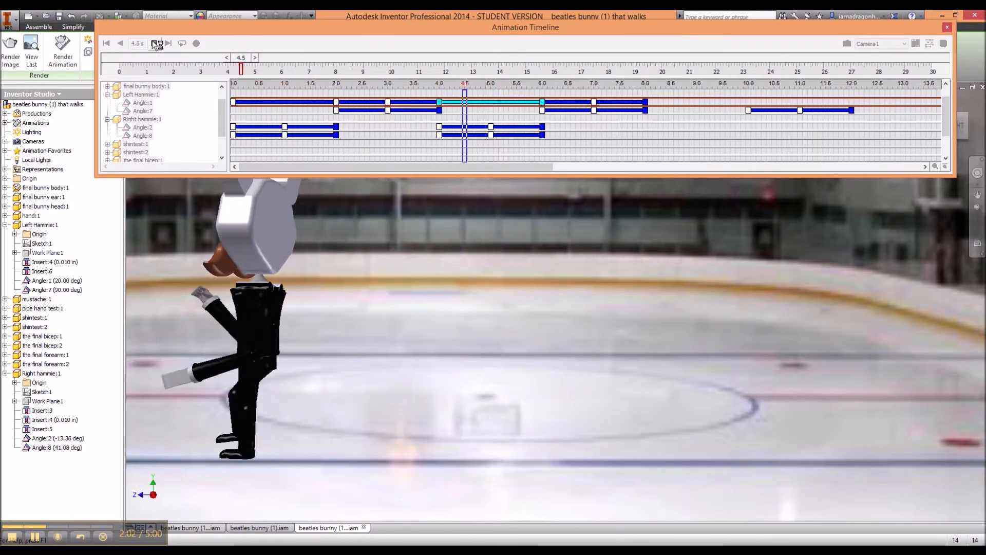
pyautogui.click(157, 45)
# Edit the Left Hammie:1 Angle:1 action from 4 to 6 s so it ends at 65 degrees
pyautogui.rightClick(473, 107)
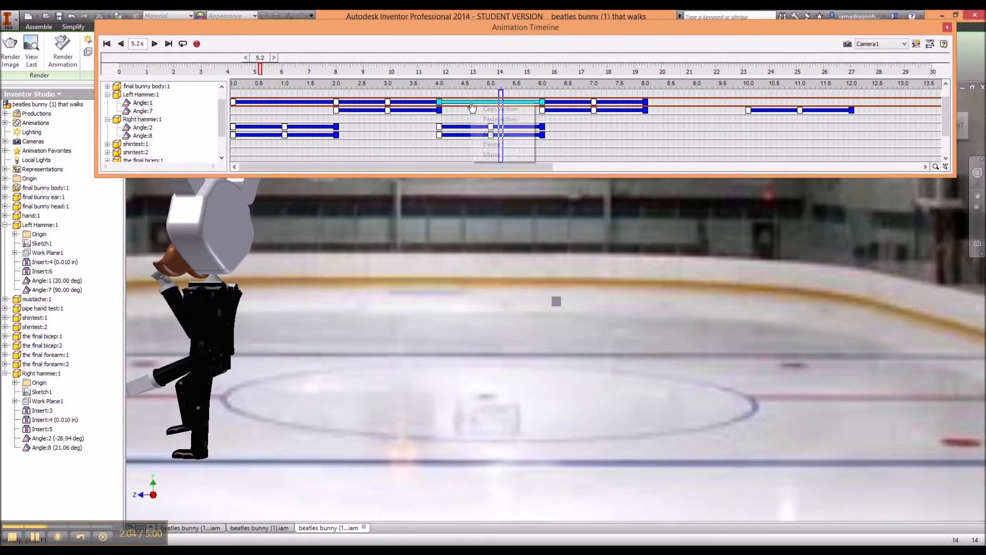
pyautogui.click(316, 107)
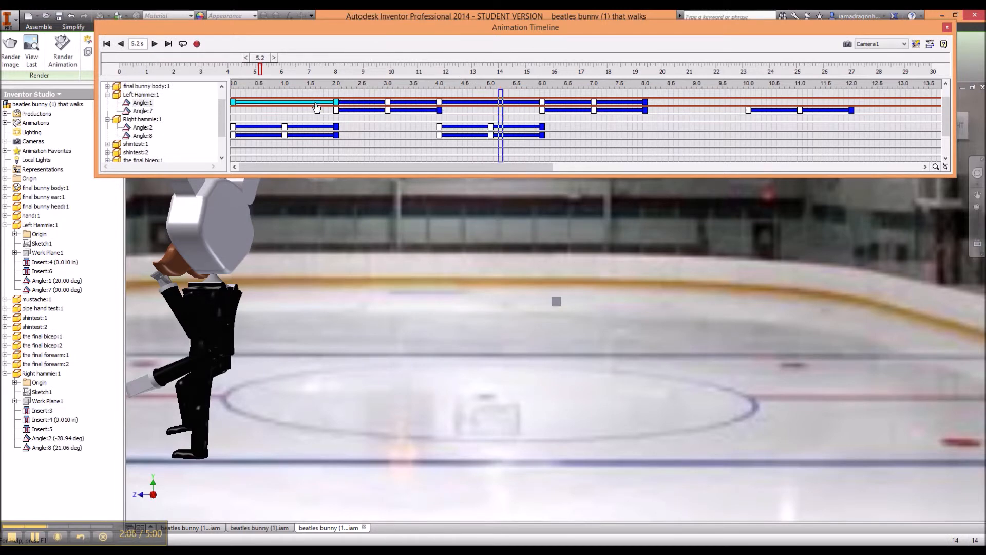
pyautogui.click(487, 103)
pyautogui.rightClick(484, 101)
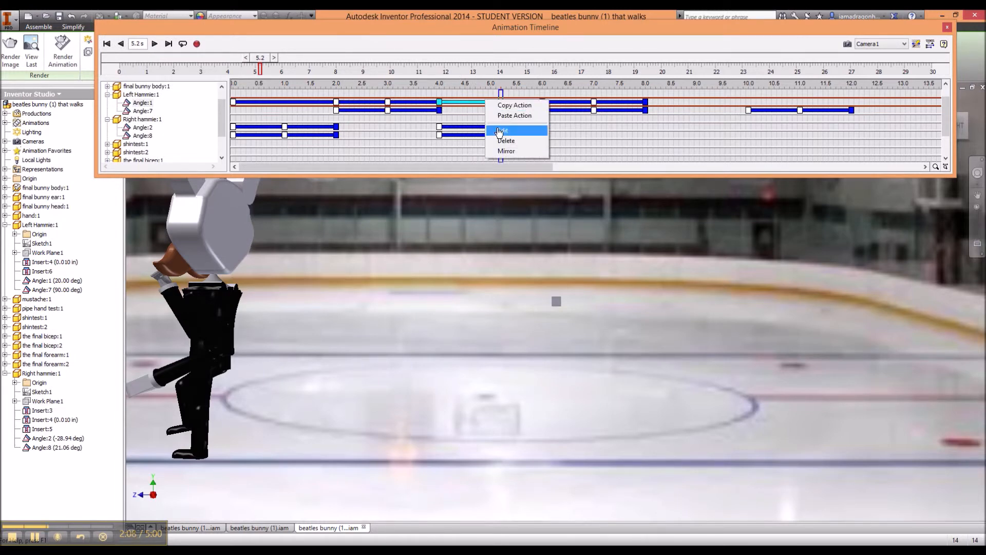
pyautogui.click(500, 131)
pyautogui.doubleClick(436, 254)
pyautogui.write('65')
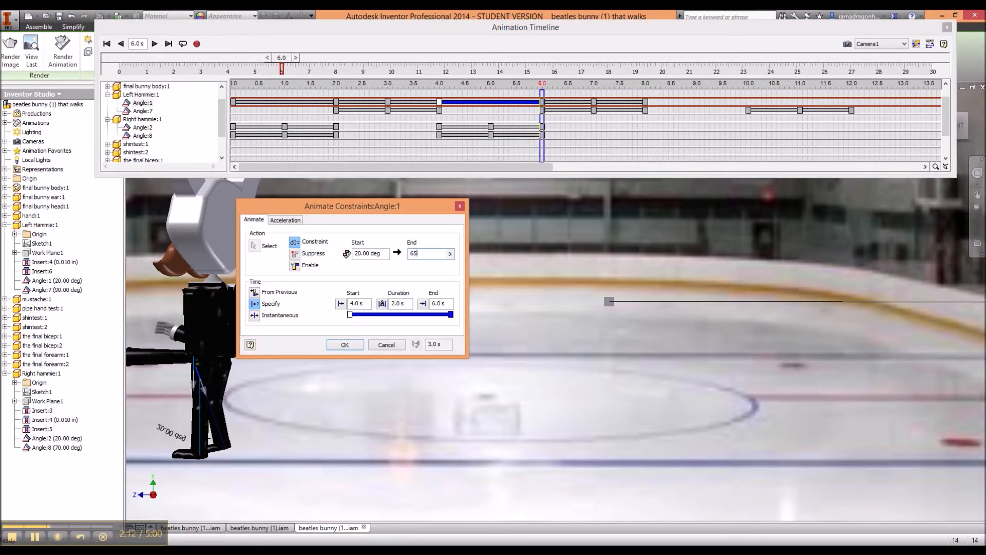
pyautogui.click(345, 345)
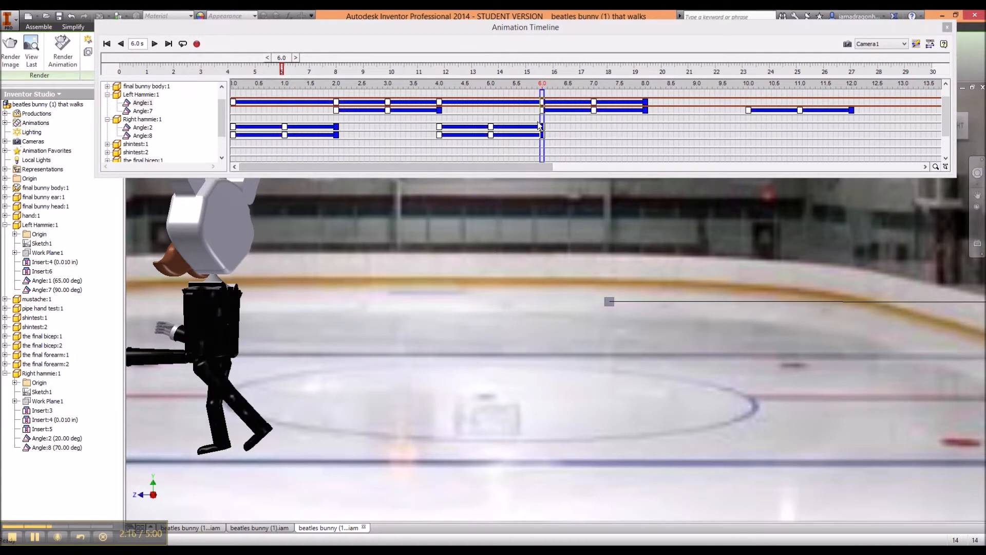
# Replay the walk from 0.0 s to past 7 s to check both legs' motion
pyautogui.moveTo(542, 122); pyautogui.dragTo(233, 121)
pyautogui.click(154, 44)
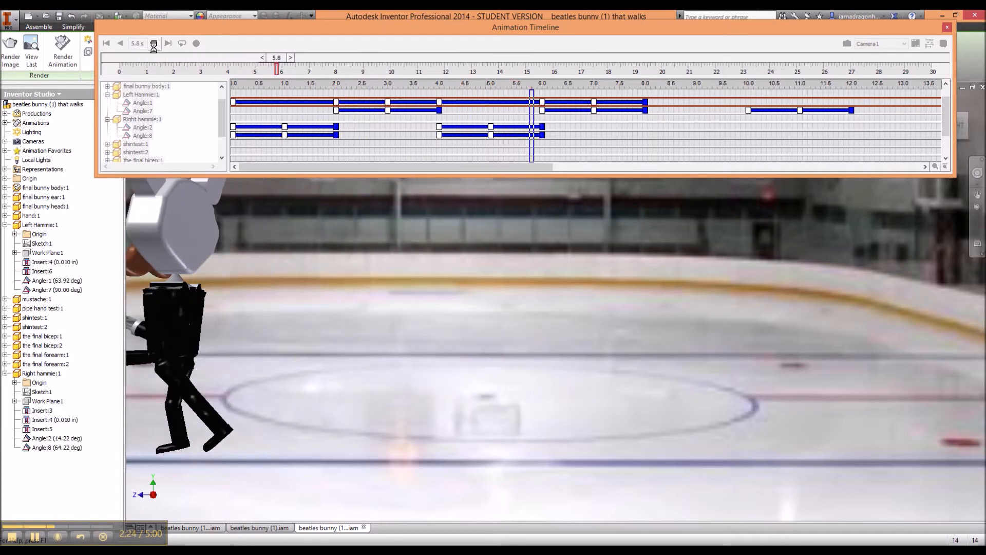
pyautogui.click(153, 44)
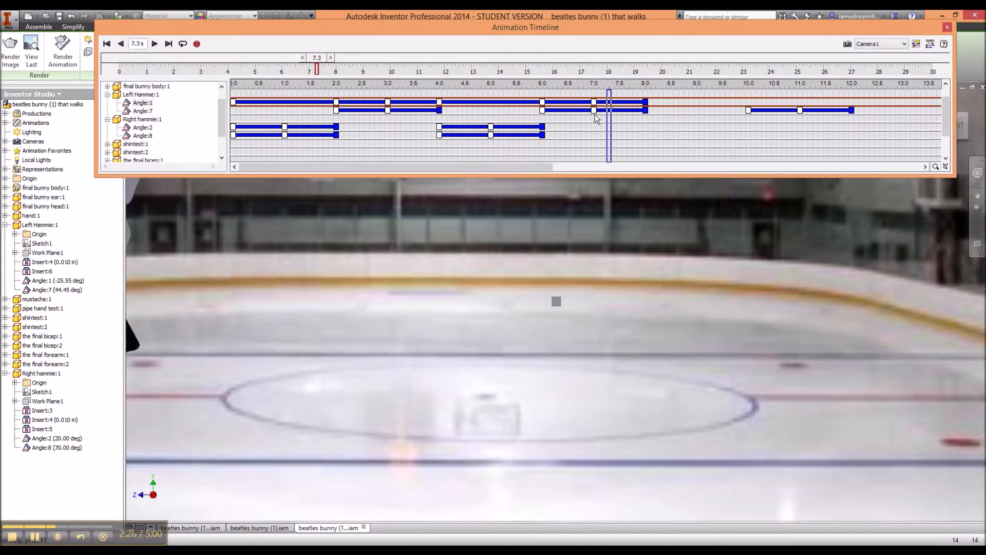
# Animate the Right hammie:1 Angle:2 constraint from 2 to 4 s so it goes from 20 to 65 degrees
pyautogui.moveTo(609, 129); pyautogui.dragTo(336, 134)
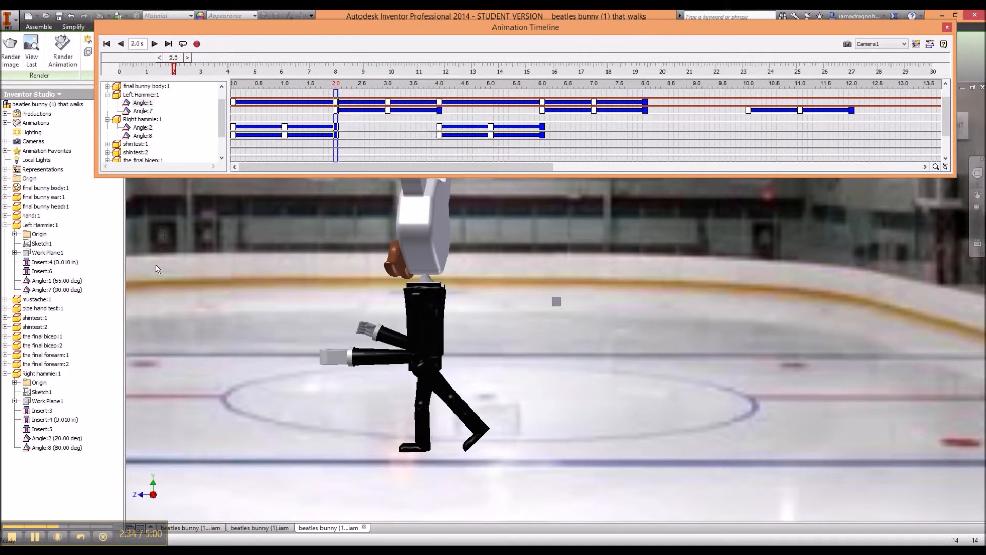
pyautogui.click(146, 129)
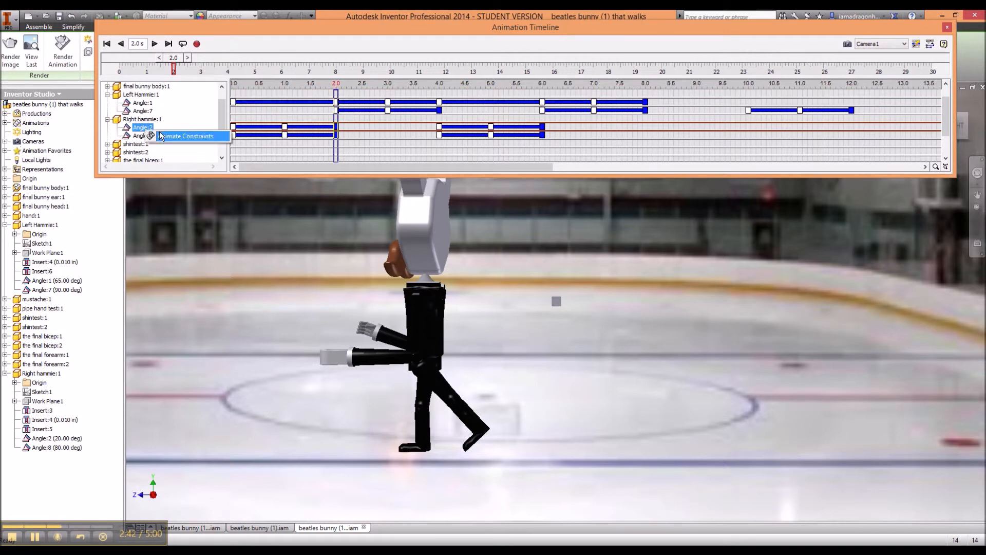
pyautogui.doubleClick(146, 130)
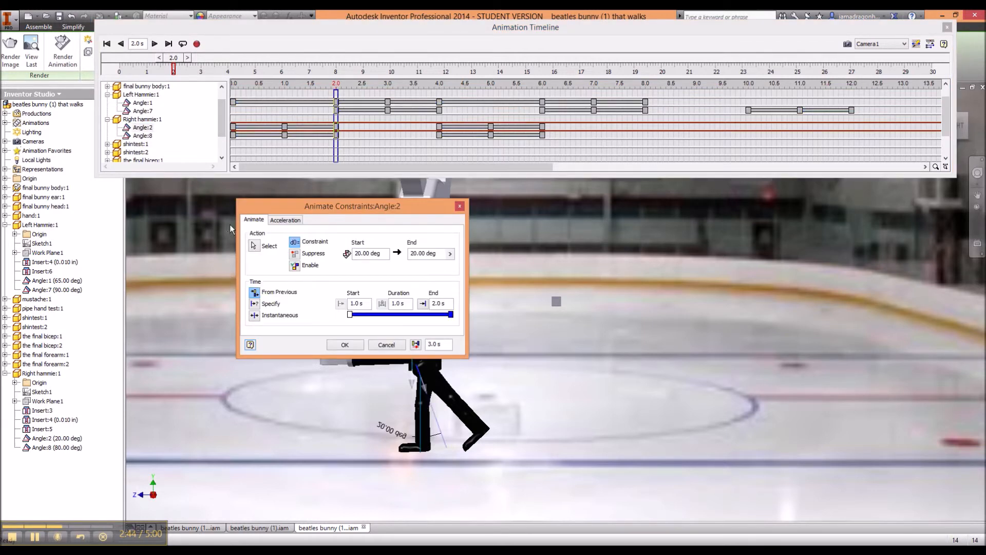
pyautogui.click(254, 304)
pyautogui.moveTo(366, 304); pyautogui.dragTo(343, 303)
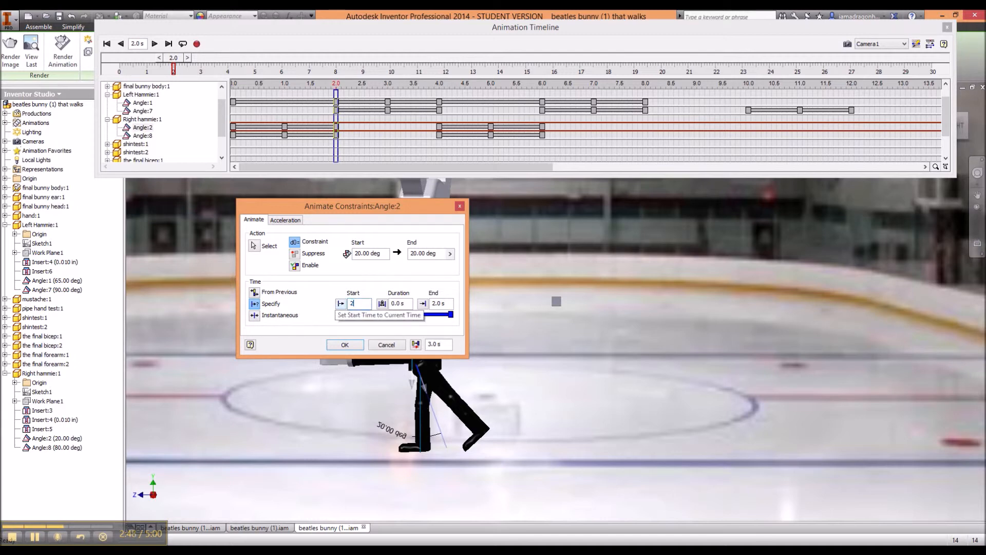
pyautogui.doubleClick(442, 303)
pyautogui.write('4')
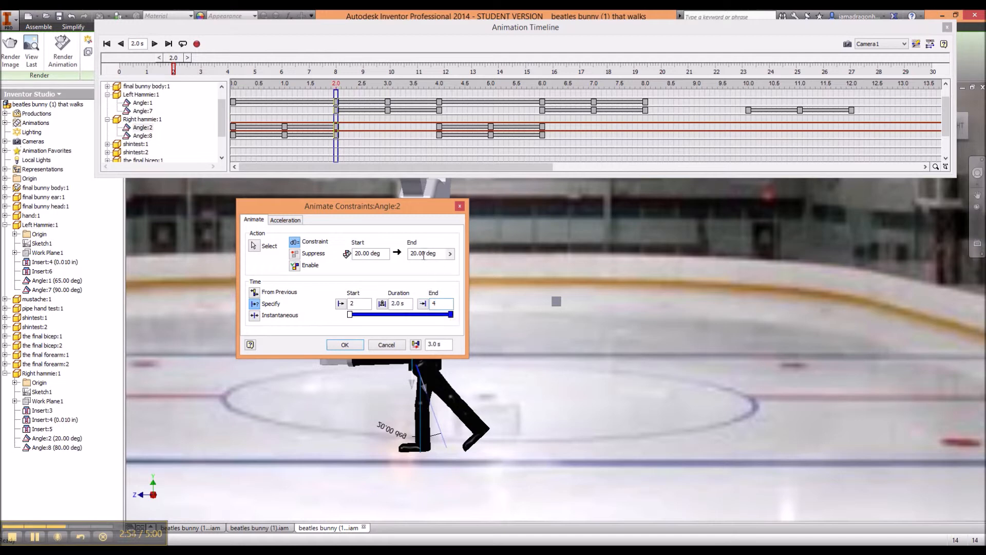
pyautogui.moveTo(436, 253); pyautogui.dragTo(356, 254)
pyautogui.write('65')
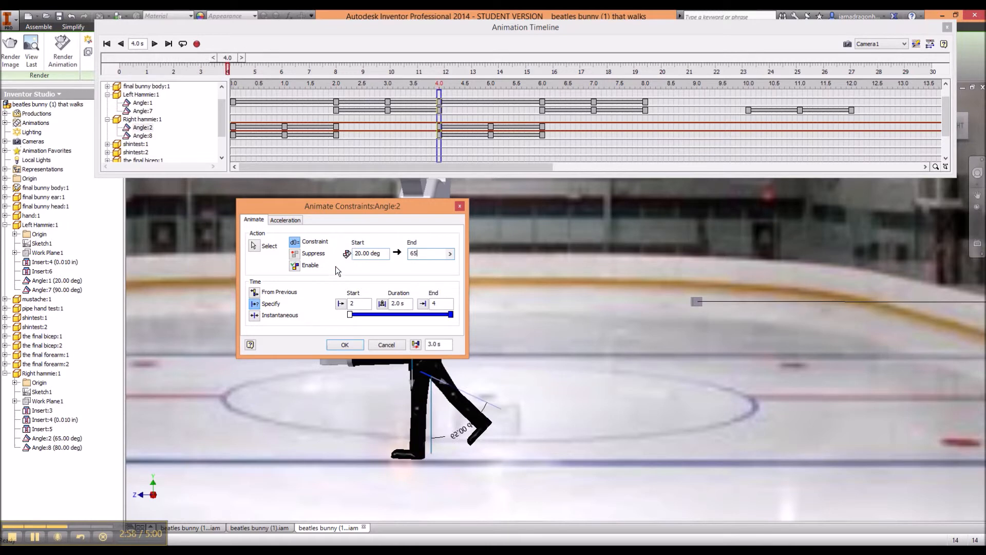
pyautogui.click(351, 345)
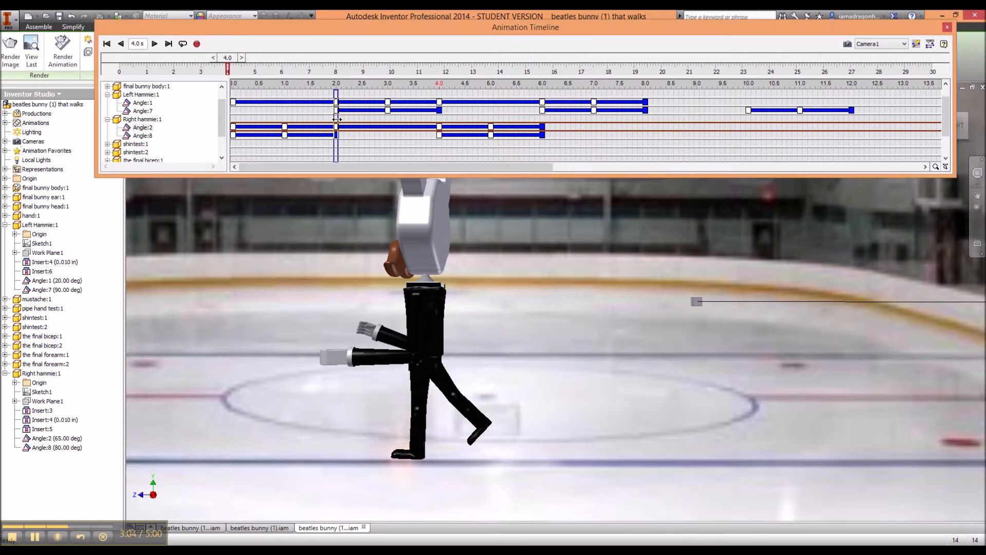
# Copy the Right hammie:1 Angle:2 action between 2 and 4 s and paste it at 6.0 s
pyautogui.click(404, 133)
pyautogui.click(407, 126)
pyautogui.rightClick(408, 128)
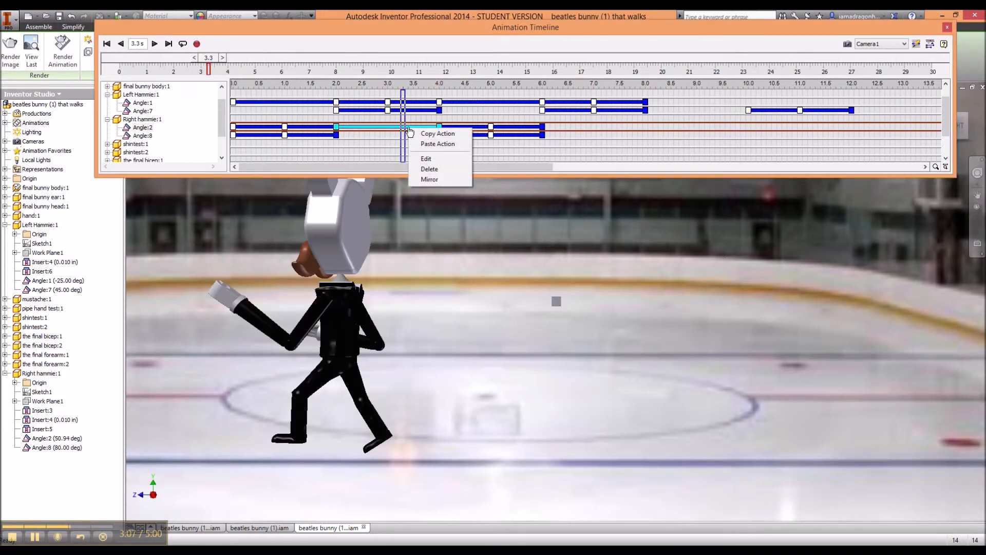
pyautogui.click(432, 144)
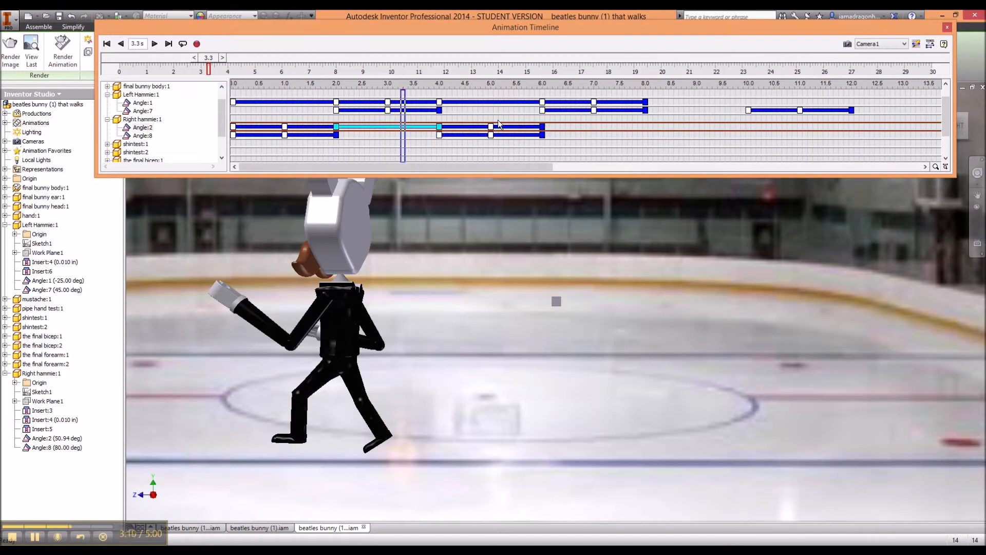
pyautogui.click(544, 117)
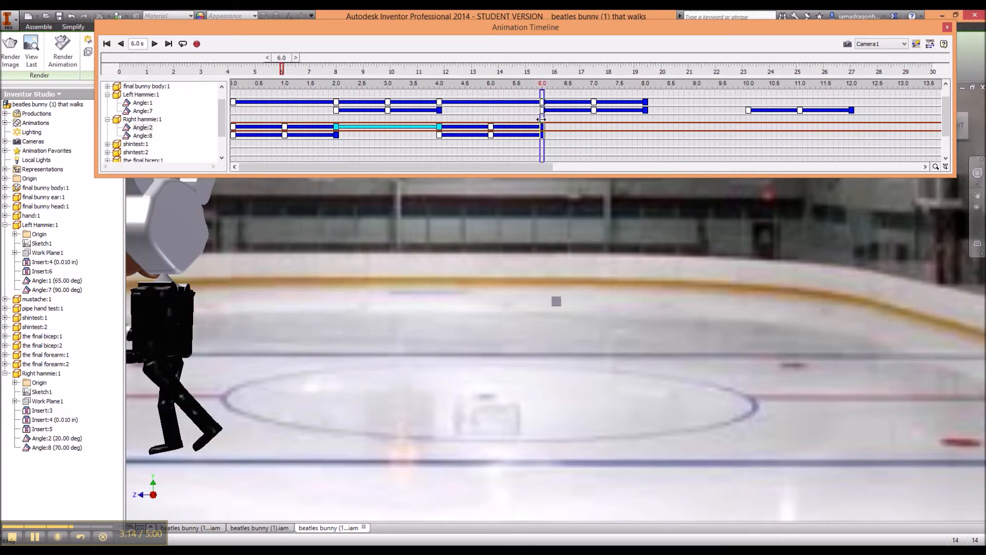
pyautogui.rightClick(547, 128)
pyautogui.click(555, 135)
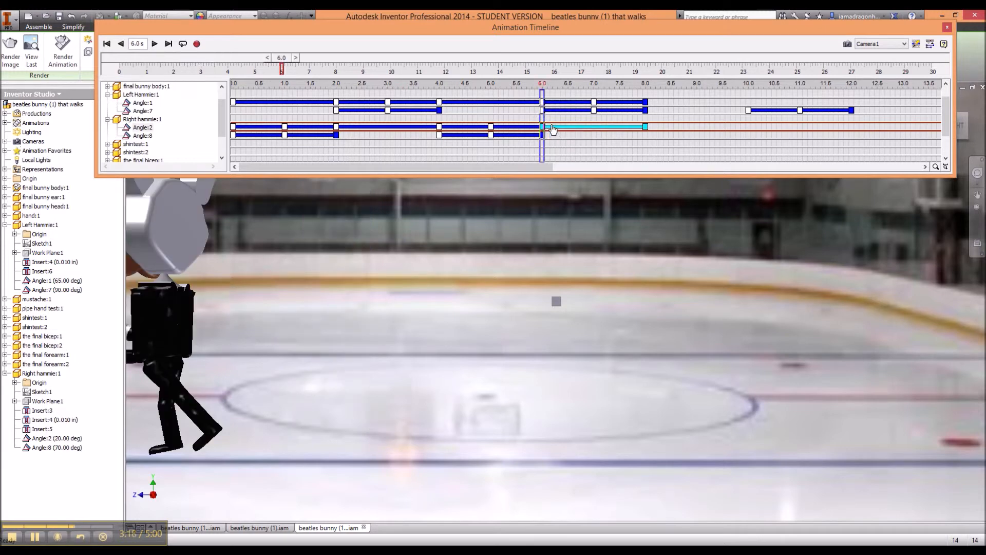
# Replay the walk twice from 0.0 s to about 8 s to check the right leg, and close the animation timeline
pyautogui.click(233, 114)
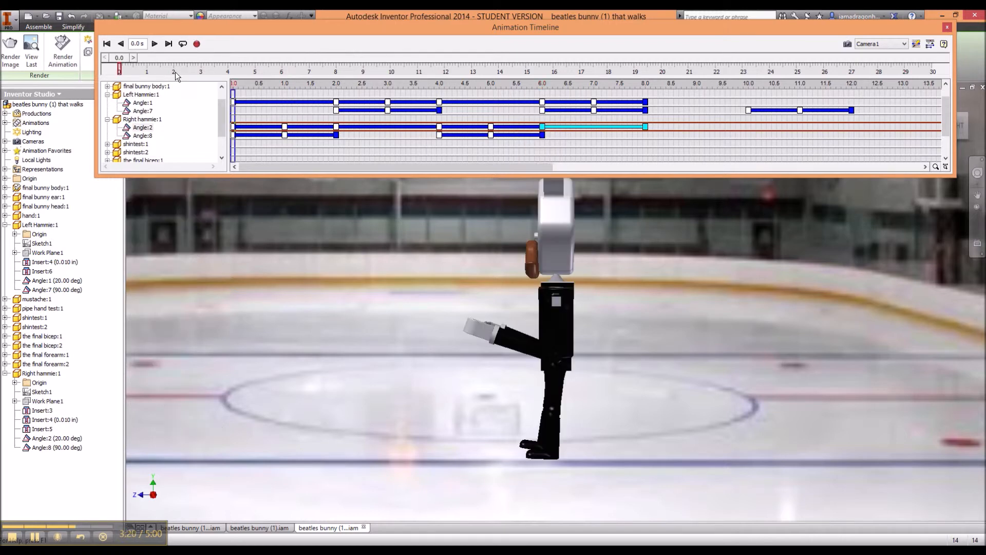
pyautogui.click(154, 44)
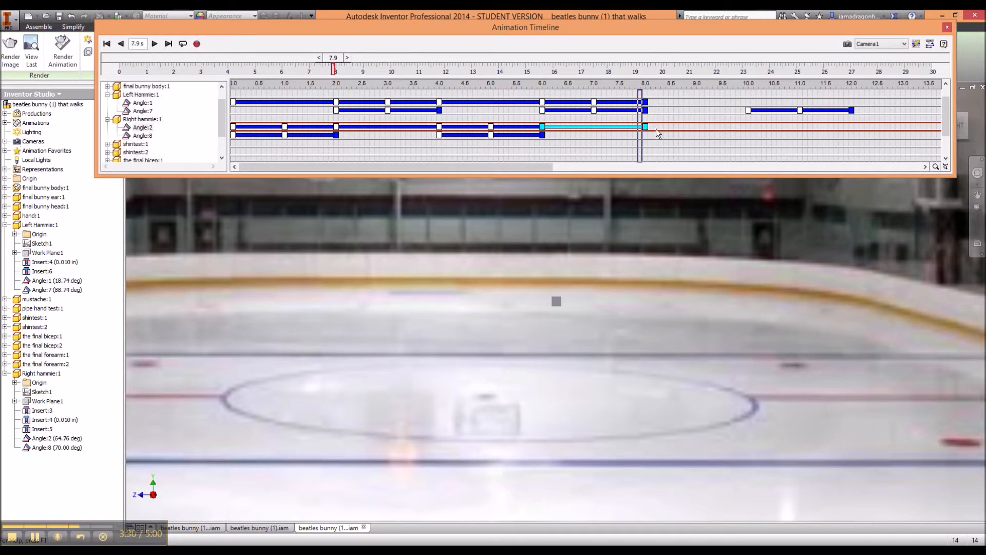
pyautogui.moveTo(638, 116); pyautogui.dragTo(232, 117)
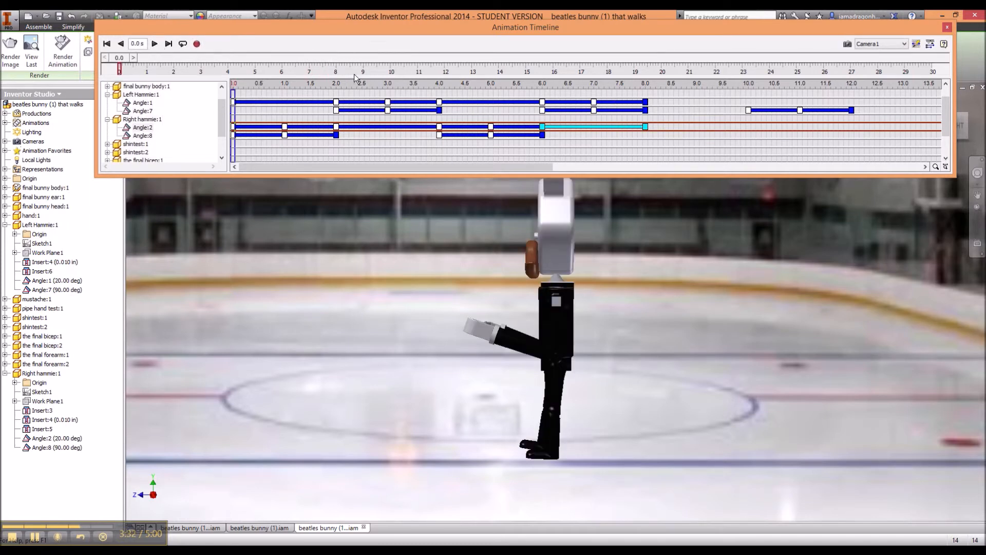
pyautogui.click(154, 43)
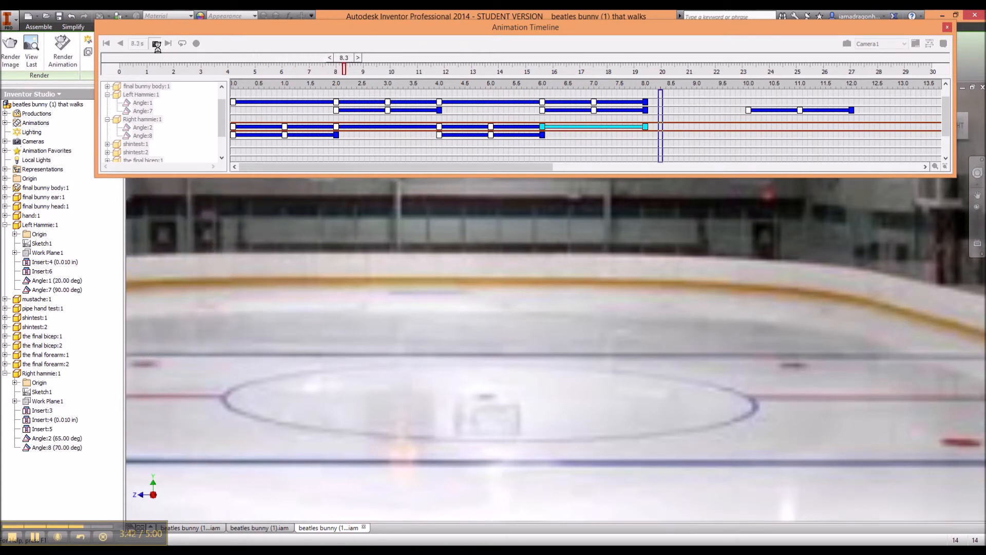
pyautogui.click(947, 28)
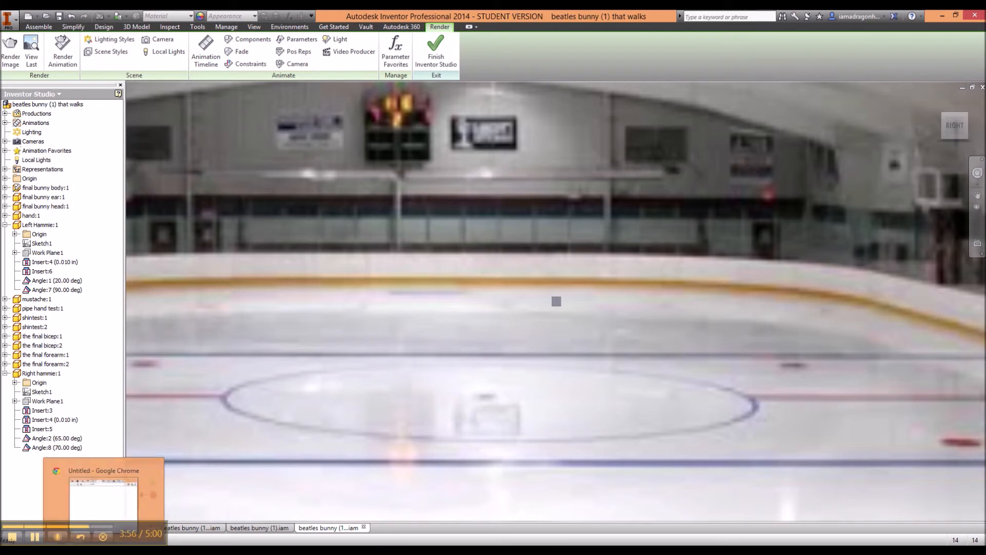
# Switch to Google Chrome and search Google Images for "times square"
pyautogui.click(104, 550)
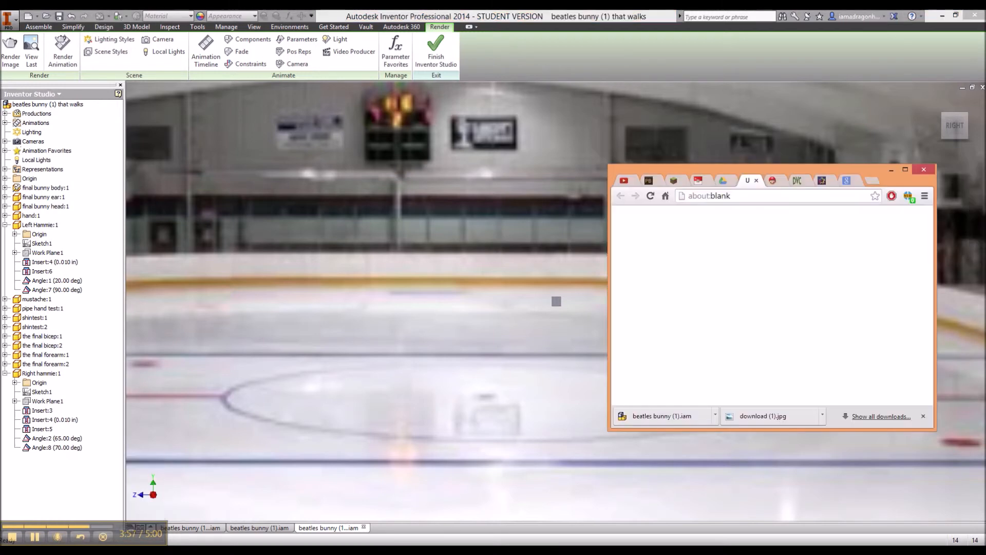
pyautogui.click(854, 181)
pyautogui.click(813, 223)
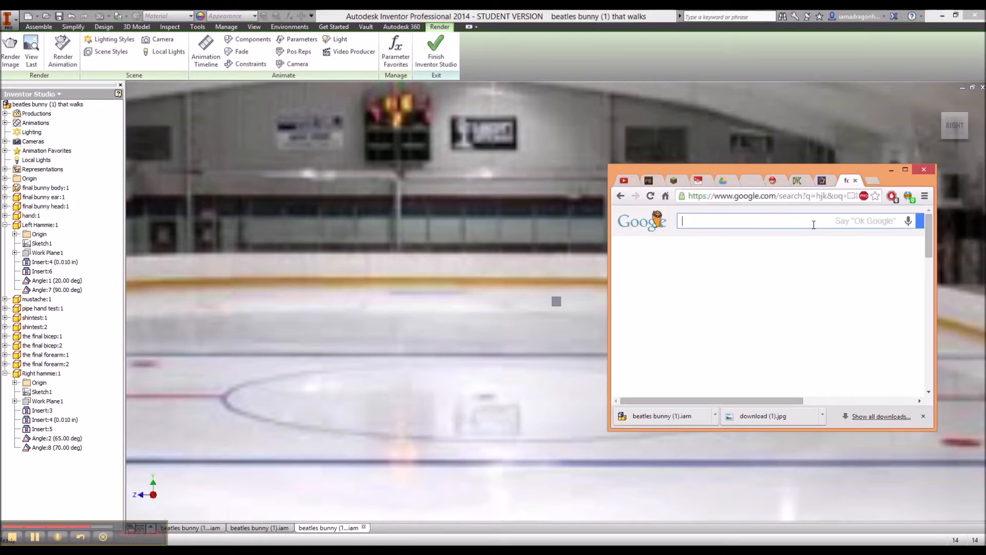
pyautogui.write('times square')
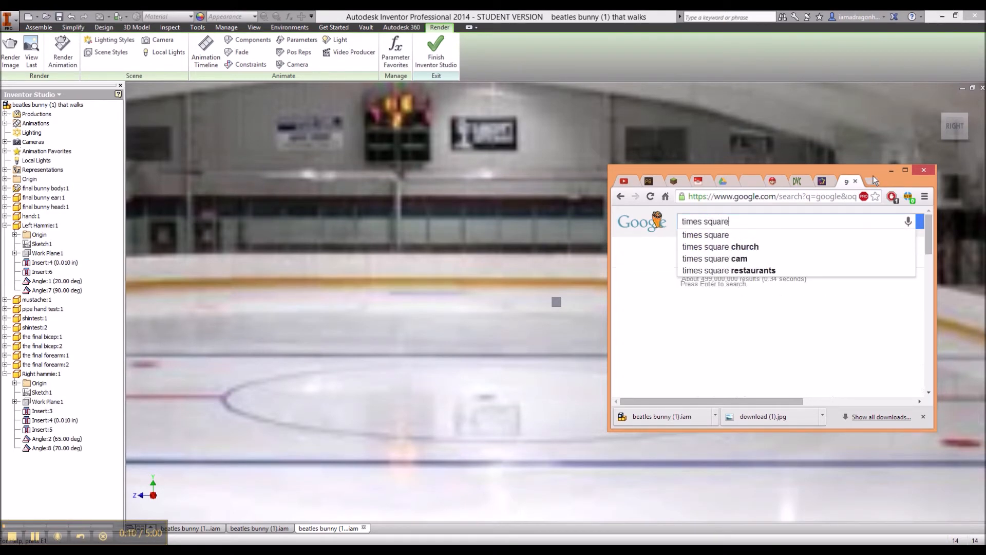
pyautogui.press('Return')
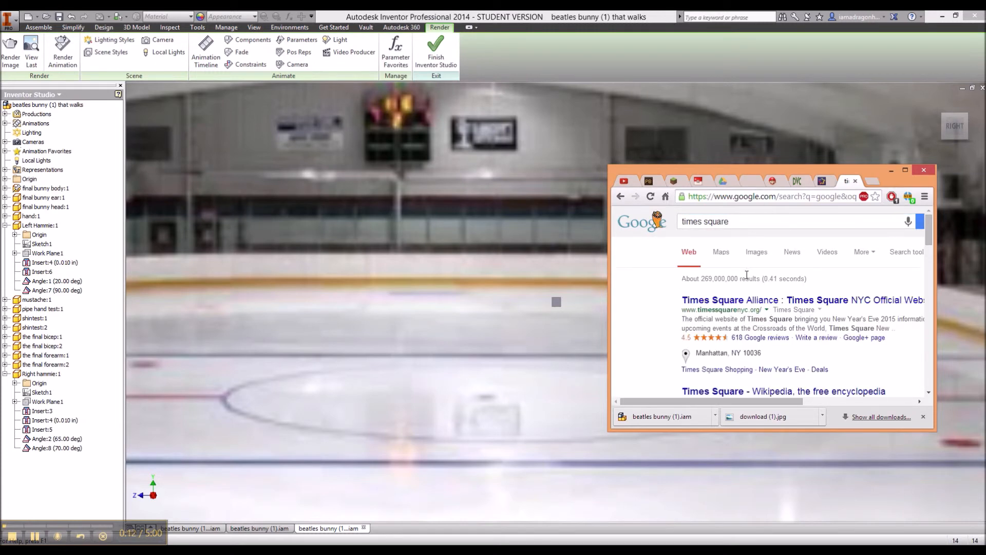
pyautogui.click(757, 249)
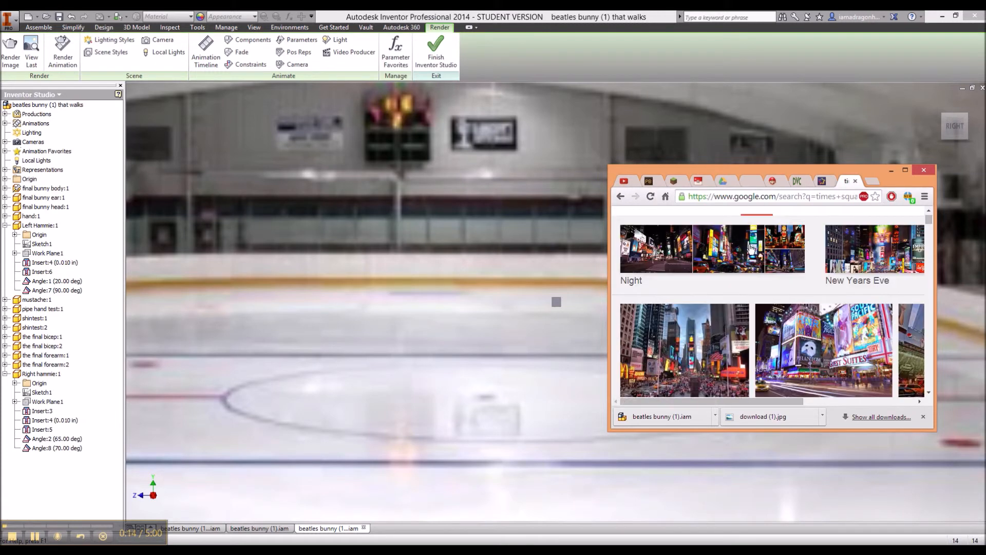
# Open the Night image group, maximize the browser window, and view all Times Square At Night images
pyautogui.click(745, 260)
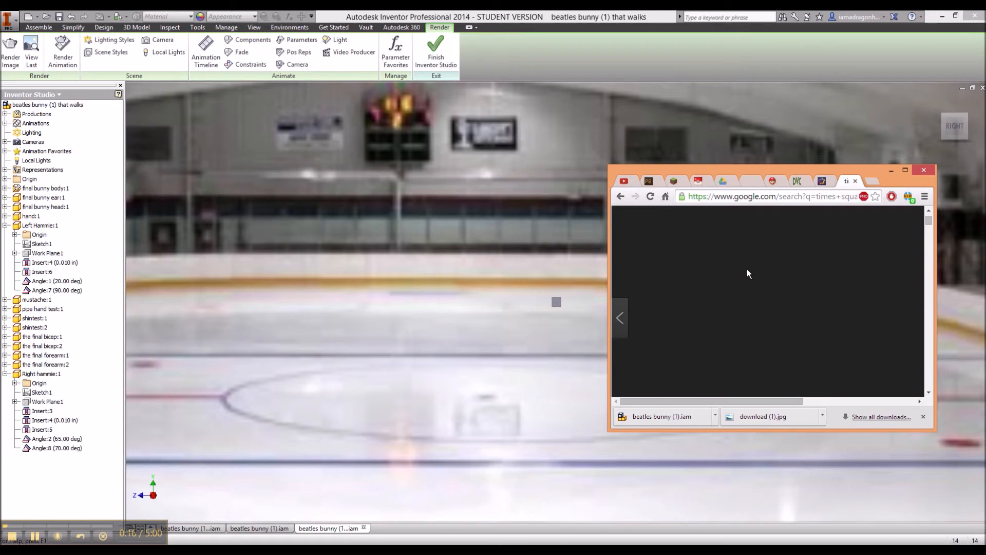
pyautogui.moveTo(719, 401); pyautogui.dragTo(870, 383)
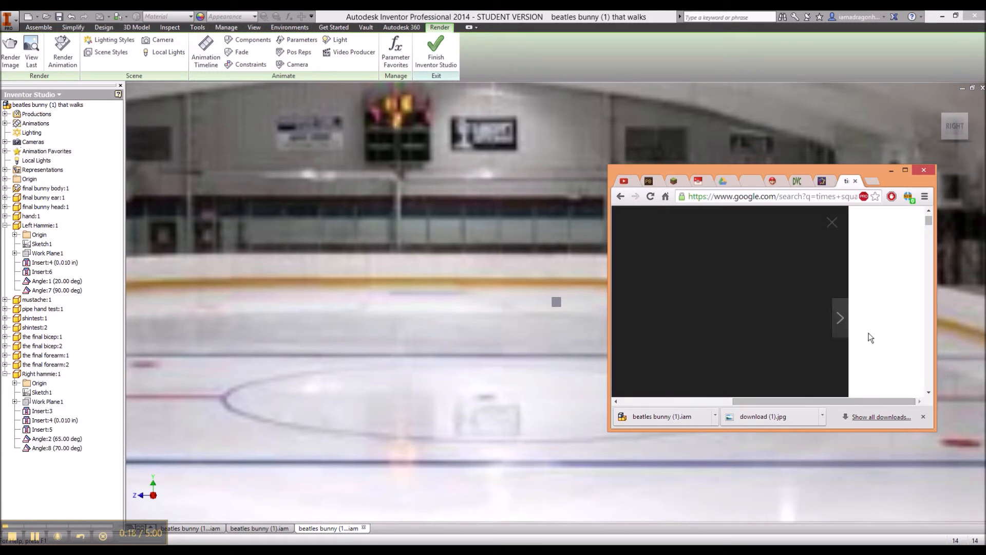
pyautogui.doubleClick(877, 171)
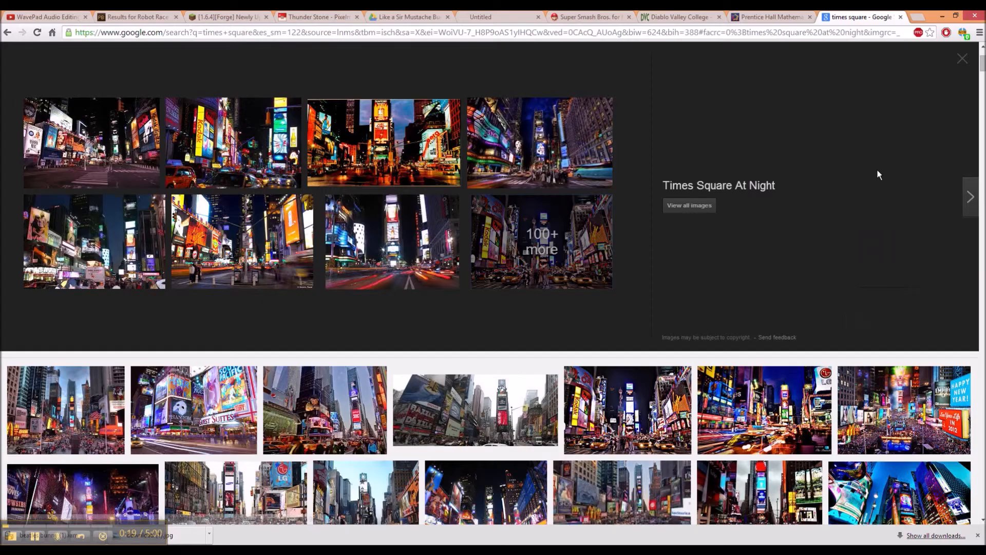
pyautogui.click(691, 204)
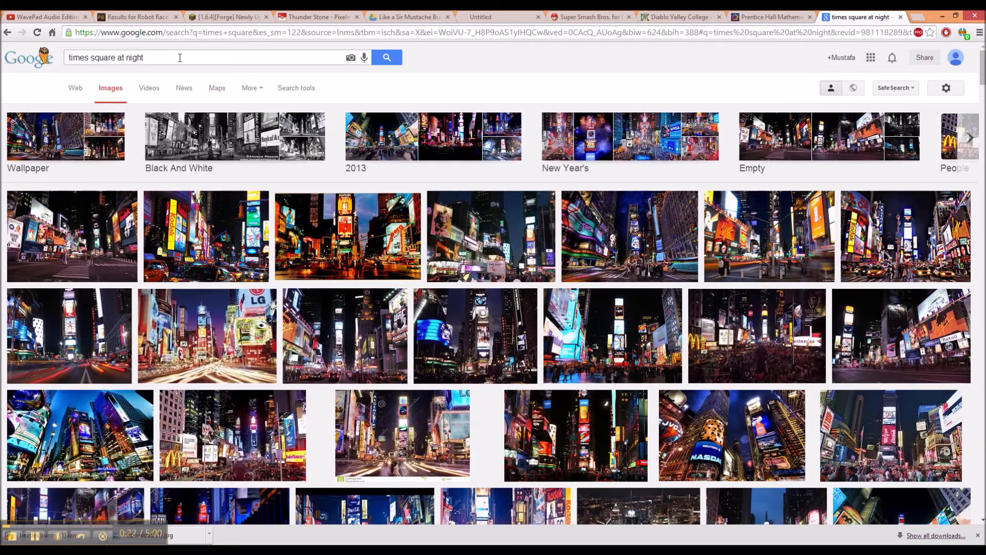
# Refine the image search to "times square at night 1080 wallpaper"
pyautogui.click(180, 57)
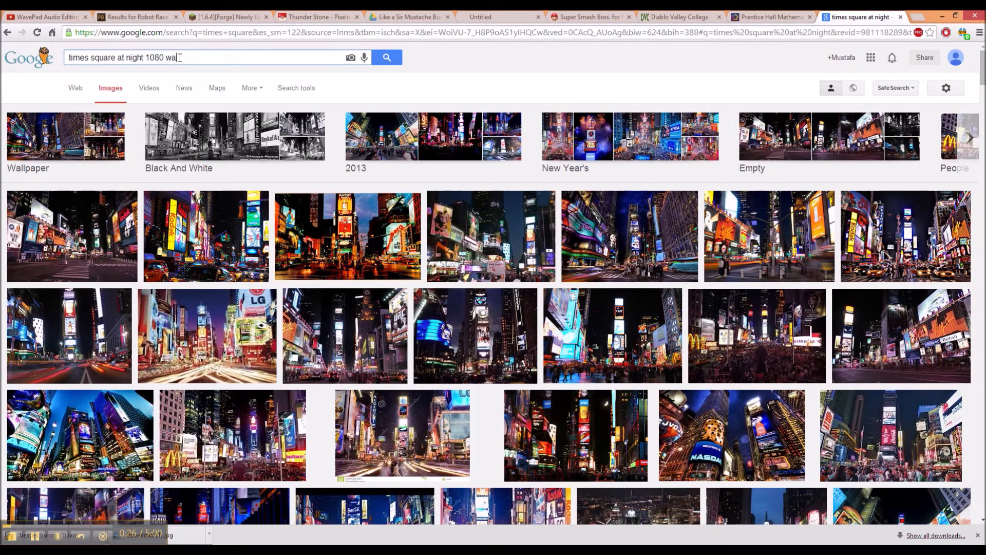
pyautogui.write('1080 wallpaper')
pyautogui.press('Return')
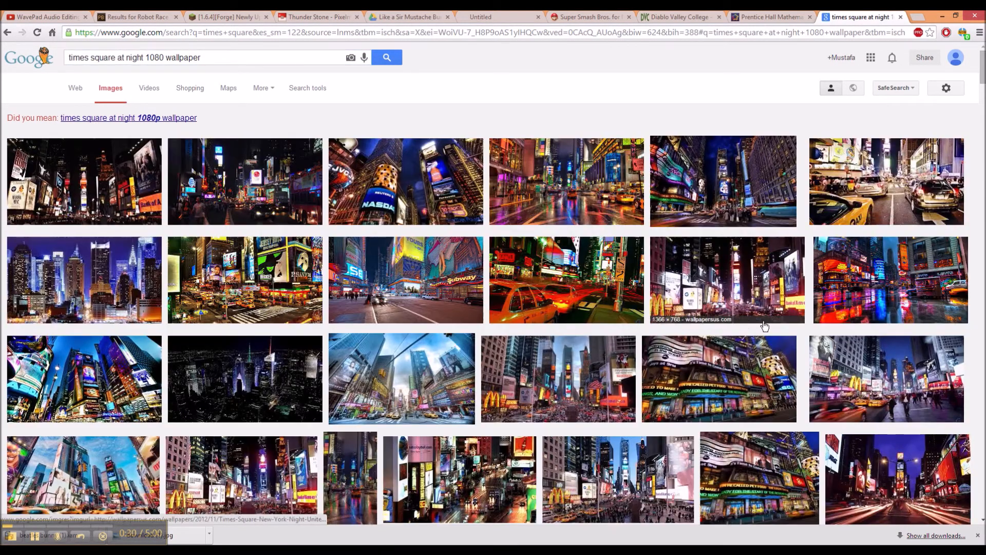
# Look through the wallpaper results for a high-resolution night street scene suitable as the animation background
pyautogui.scroll(-1, 694, 316)
pyautogui.scroll(-2, 693, 316)
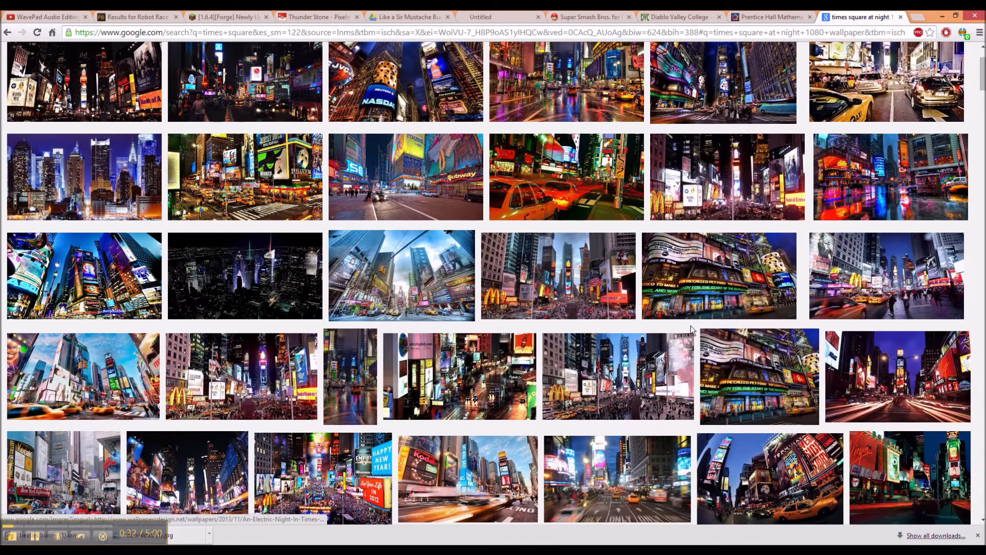
pyautogui.scroll(-1, 692, 329)
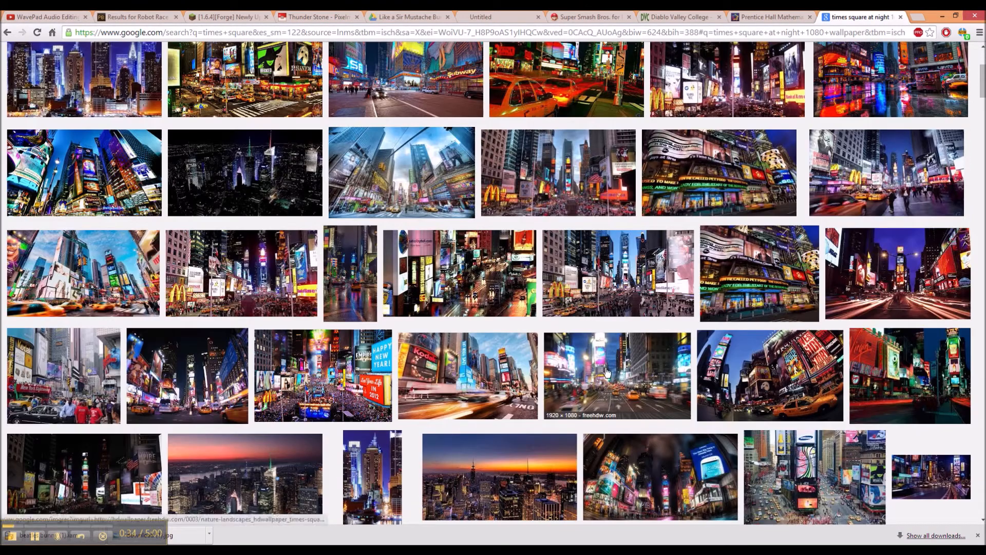
pyautogui.scroll(4, 607, 372)
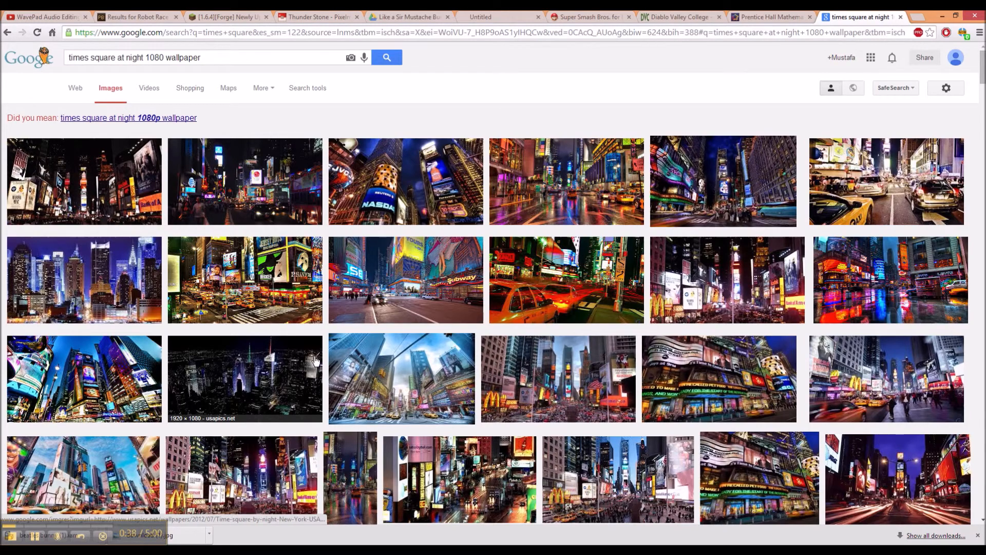
pyautogui.scroll(-1, 134, 331)
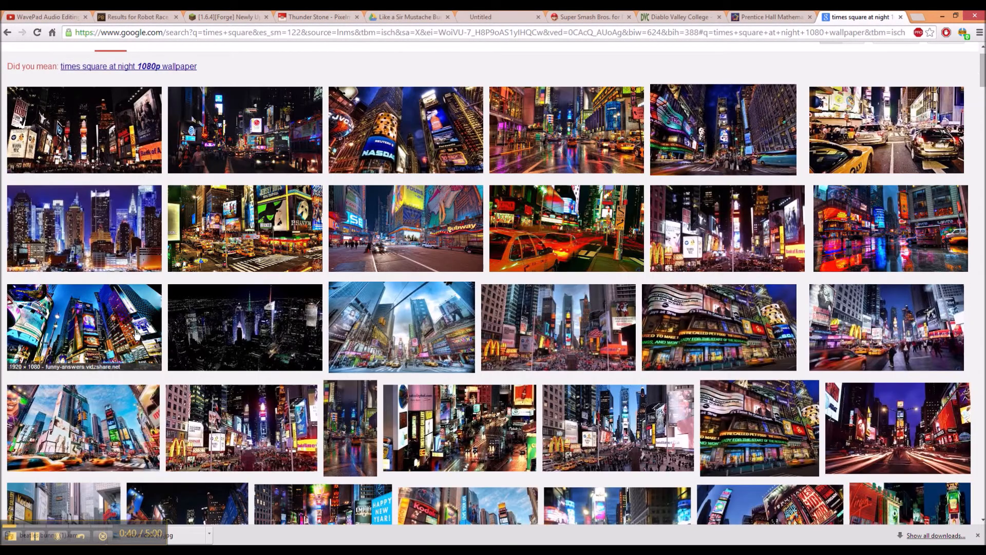
pyautogui.scroll(-3, 137, 334)
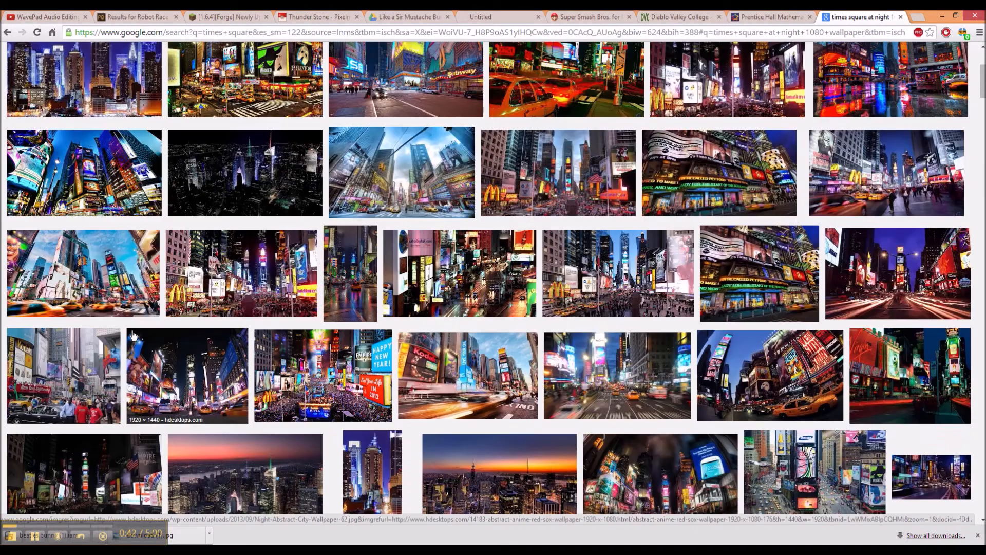
pyautogui.scroll(-2, 133, 335)
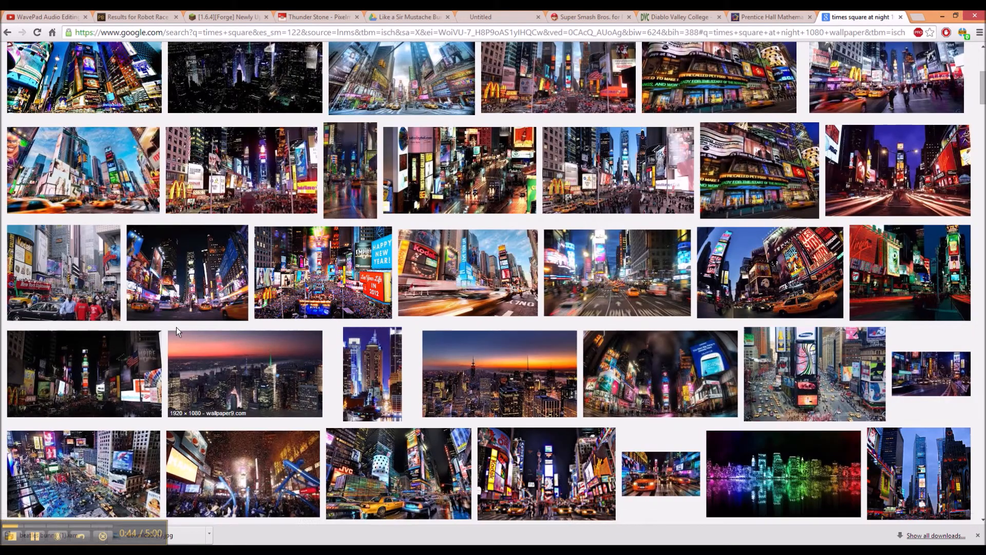
pyautogui.scroll(-2, 176, 329)
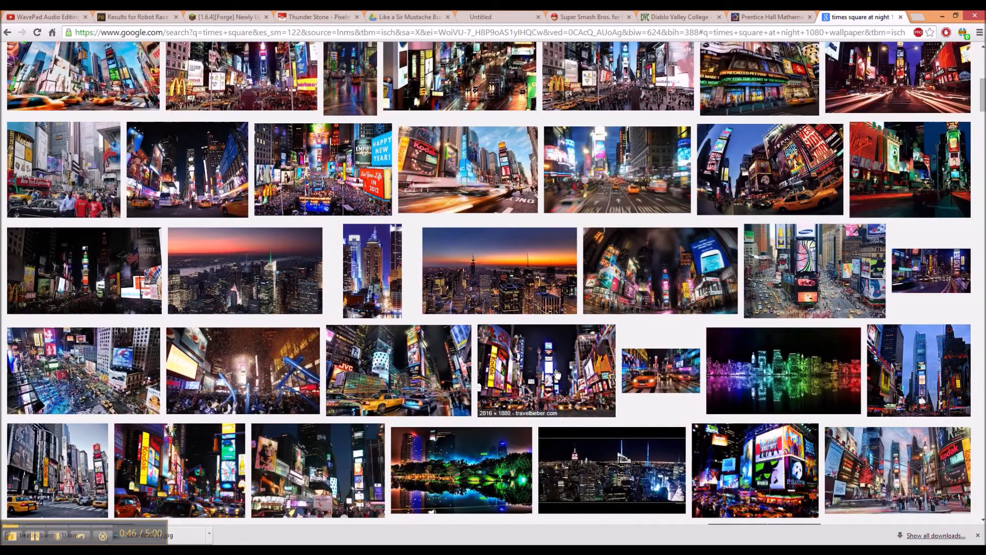
pyautogui.scroll(-2, 556, 373)
pyautogui.scroll(10, 556, 373)
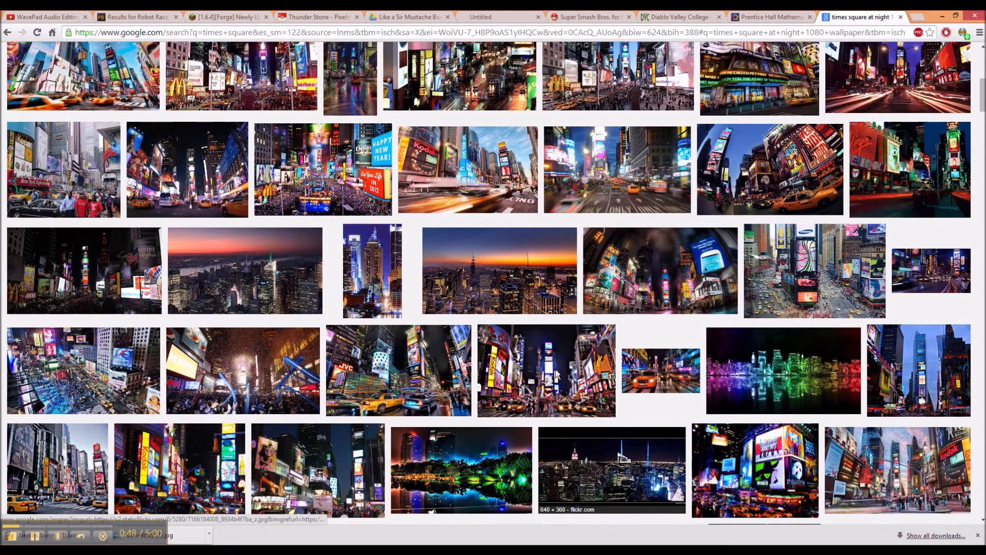
# Switch to the suggested "times square at night 1080p wallpaper" search and preview the 1920 × 1080 bestwallpaperhd.com image with orange taxis
pyautogui.click(162, 120)
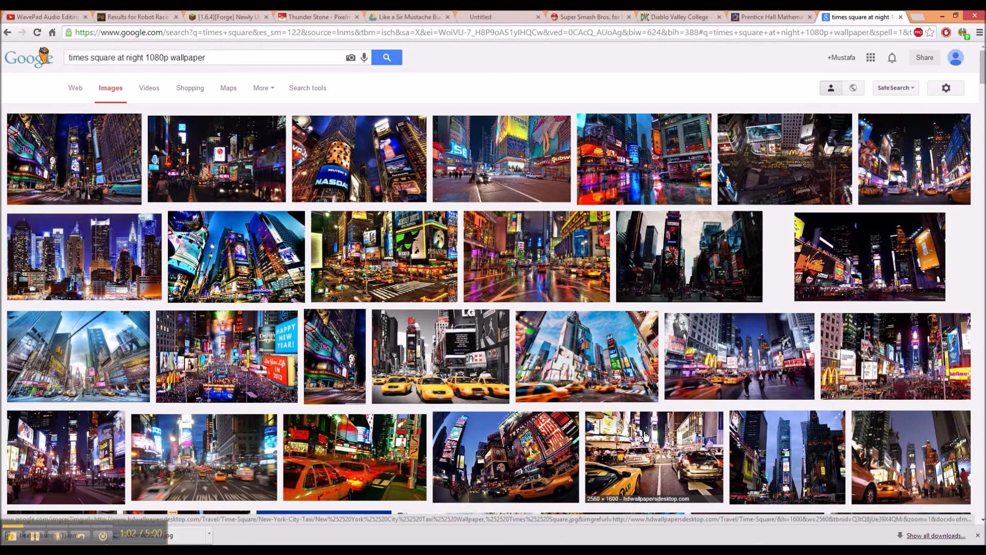
pyautogui.scroll(-1, 646, 437)
pyautogui.scroll(-1, 647, 436)
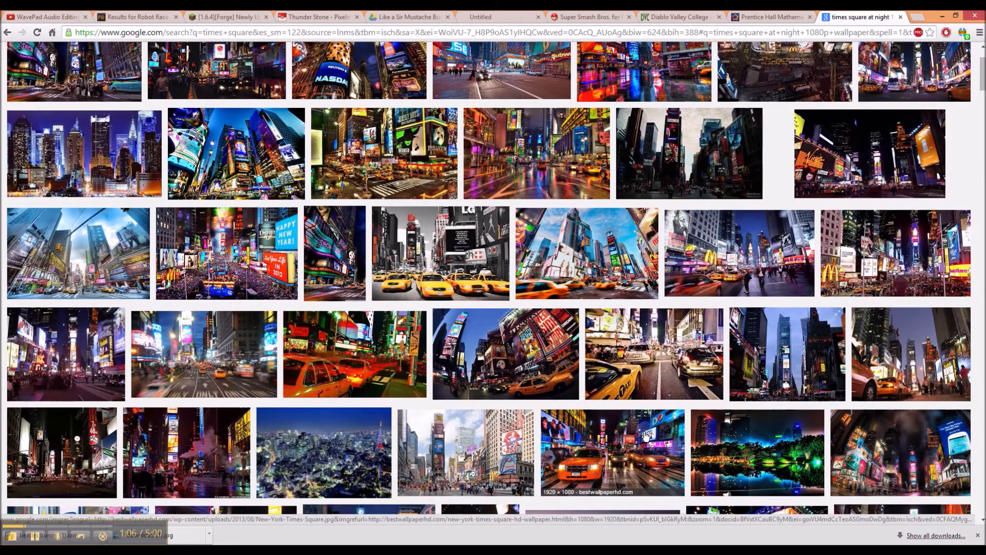
pyautogui.scroll(-1, 646, 436)
pyautogui.scroll(-1, 646, 437)
pyautogui.scroll(1, 631, 440)
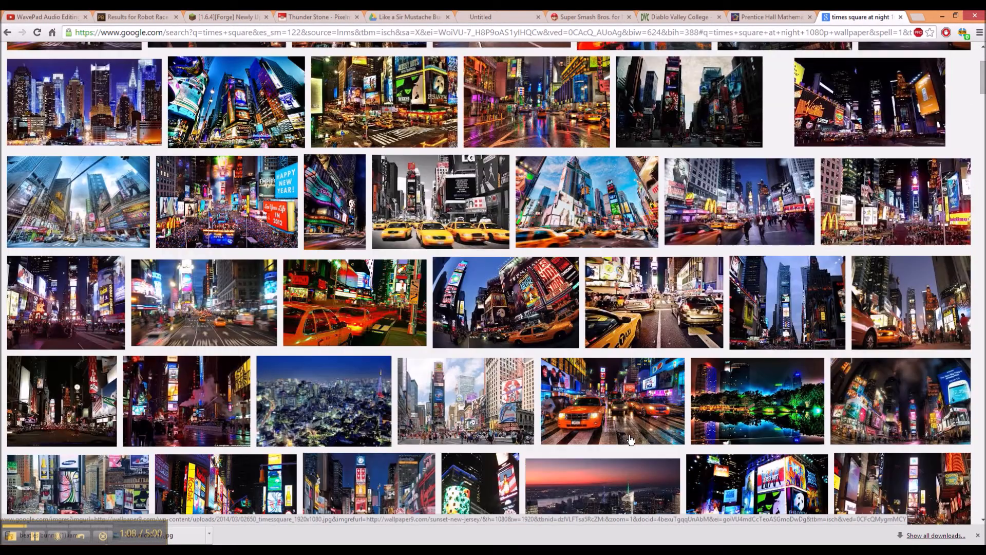
pyautogui.scroll(3, 631, 440)
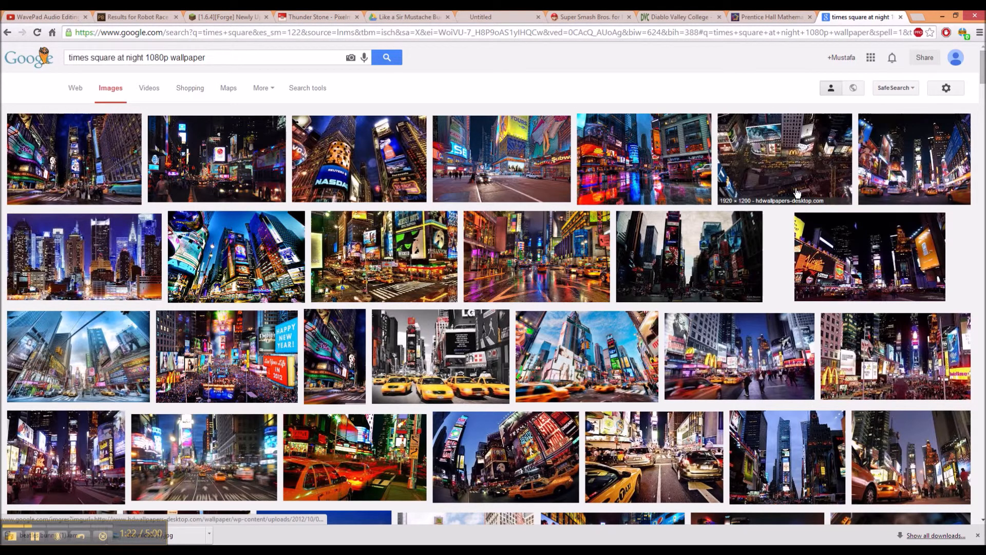
pyautogui.scroll(-5, 703, 195)
pyautogui.scroll(-1, 702, 195)
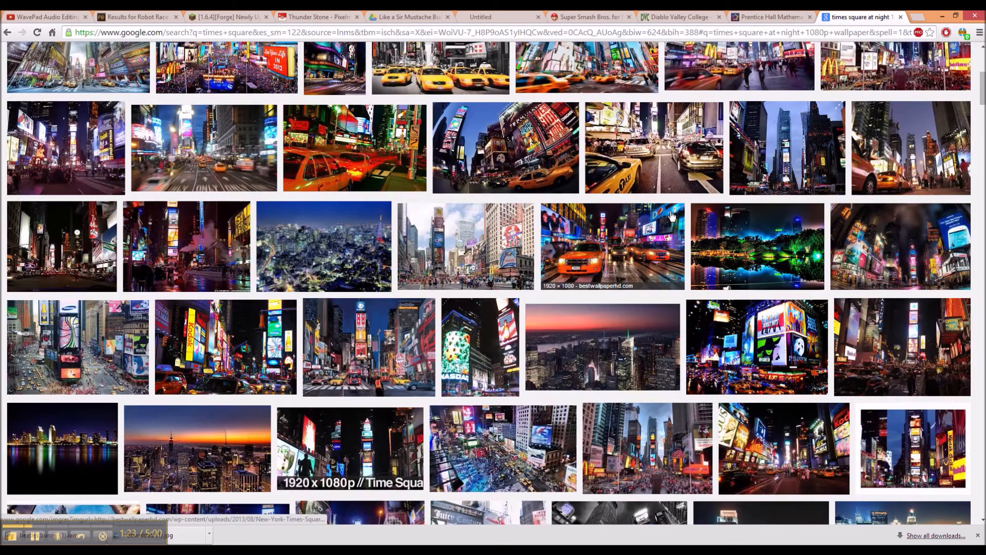
pyautogui.click(638, 246)
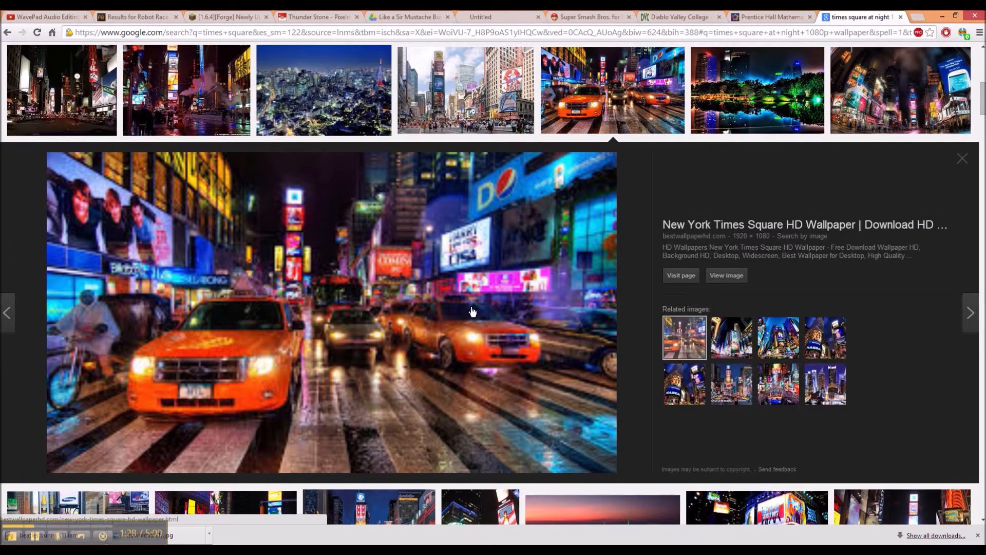
# Open the source page of the previewed New York Times Square HD Wallpaper, return to the preview, and try to view the full image
pyautogui.click(738, 278)
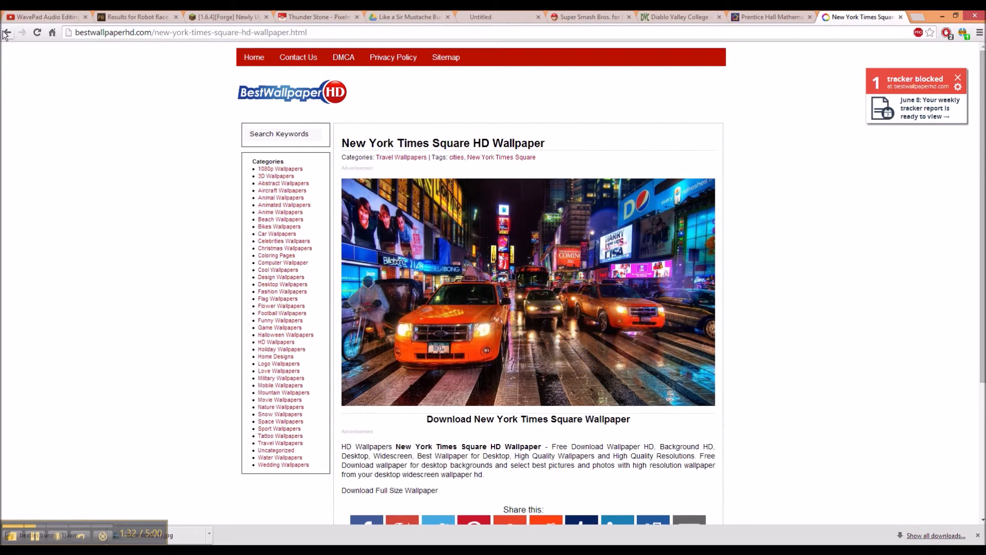
pyautogui.click(6, 34)
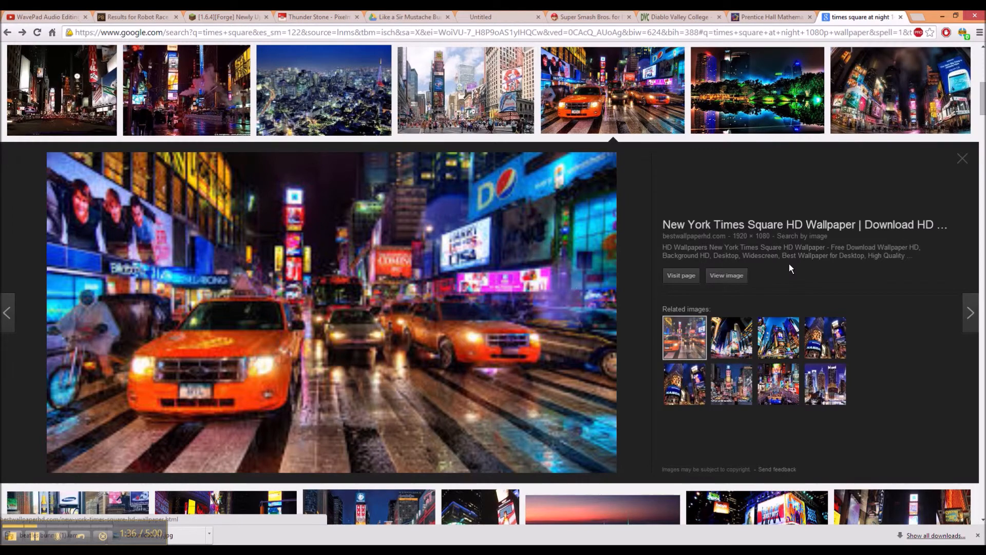
pyautogui.click(727, 276)
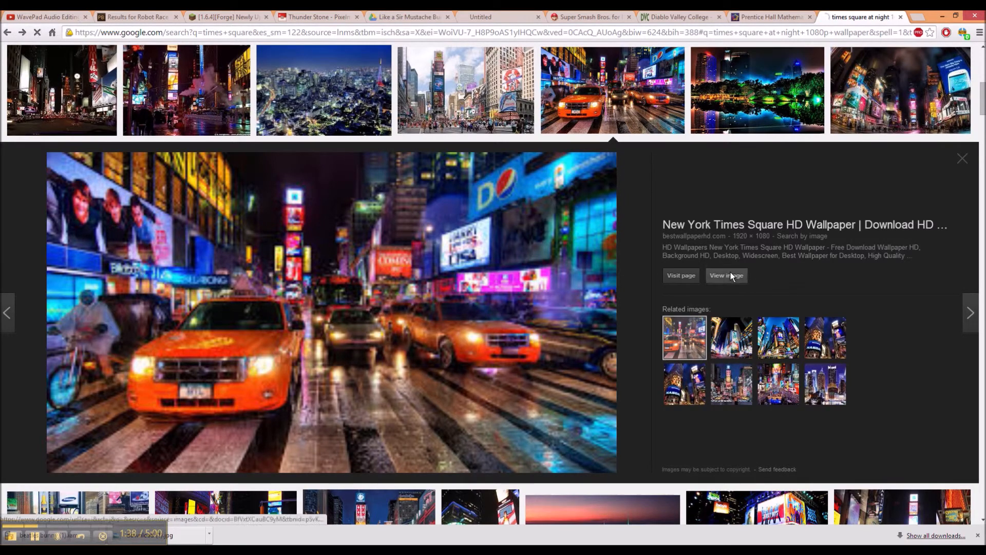
pyautogui.scroll(-1, 563, 301)
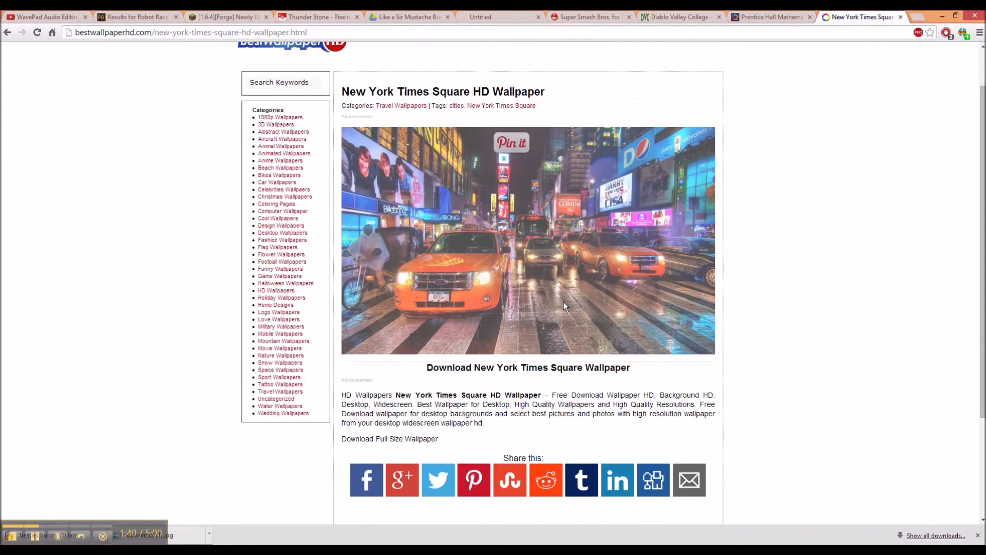
# Save the taxi wallpaper image as a JPEG named "towns square" in the Pictures folder
pyautogui.rightClick(565, 278)
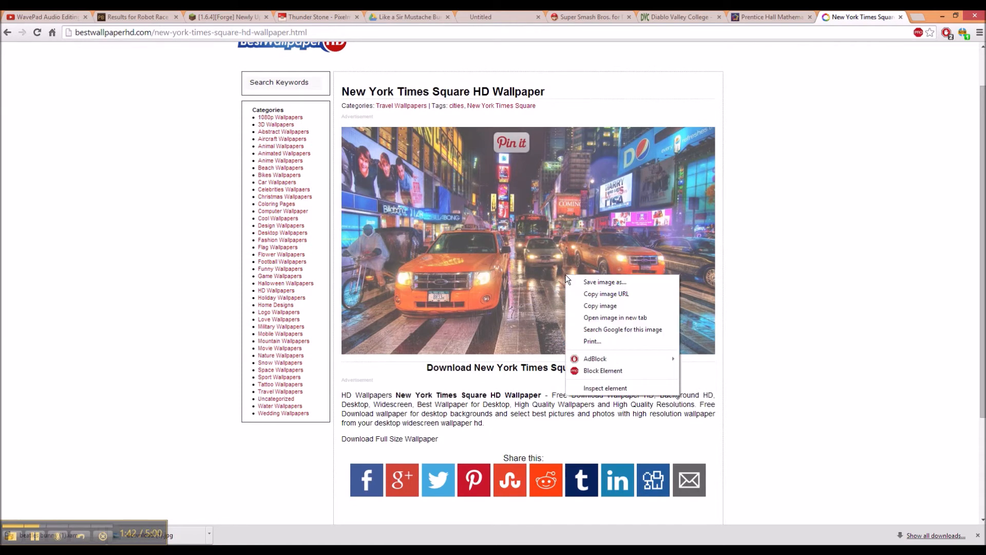
pyautogui.click(598, 282)
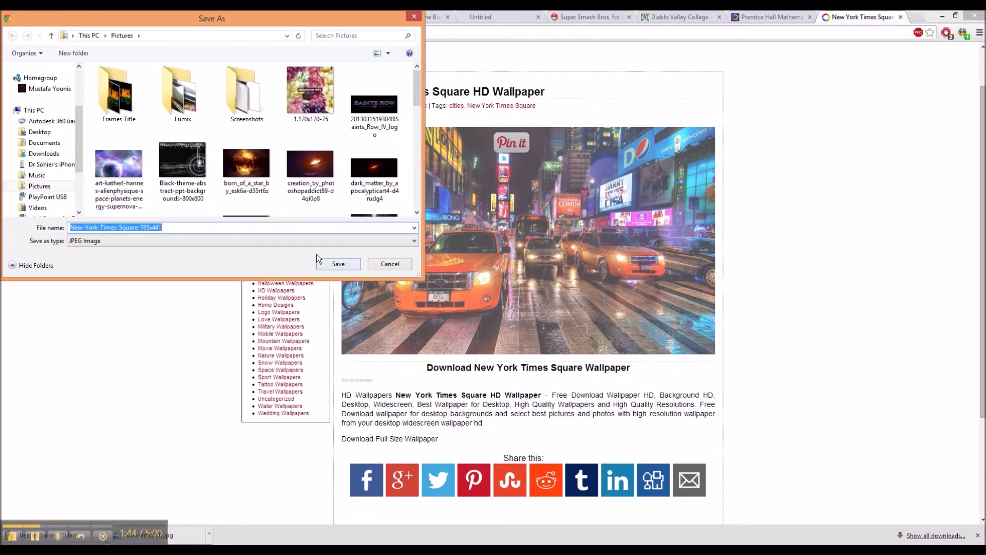
pyautogui.write('towns square')
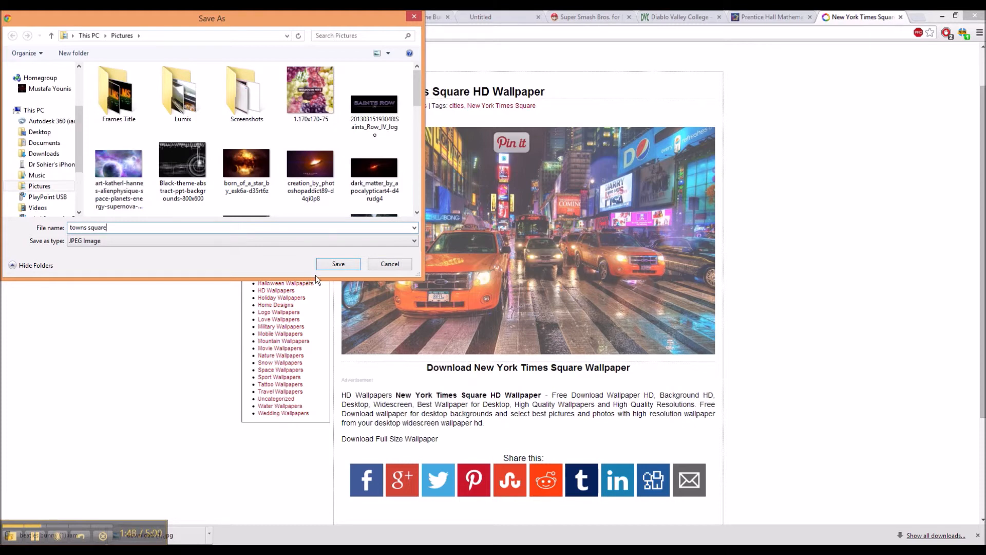
pyautogui.click(327, 265)
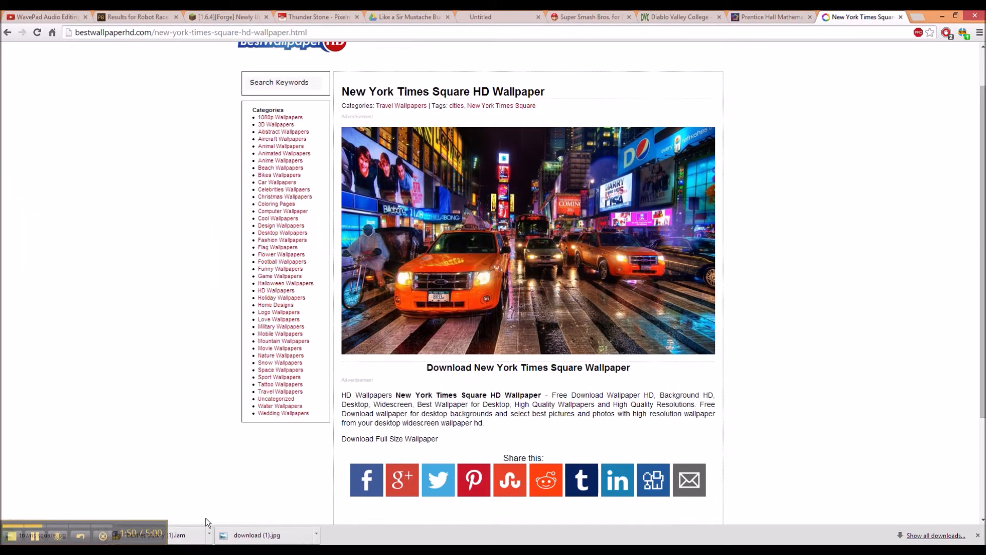
# Switch to Autodesk Inventor and set the background image in the application's color options to towns square.jpg from Pictures
pyautogui.hotkey('alt', 'Tab')
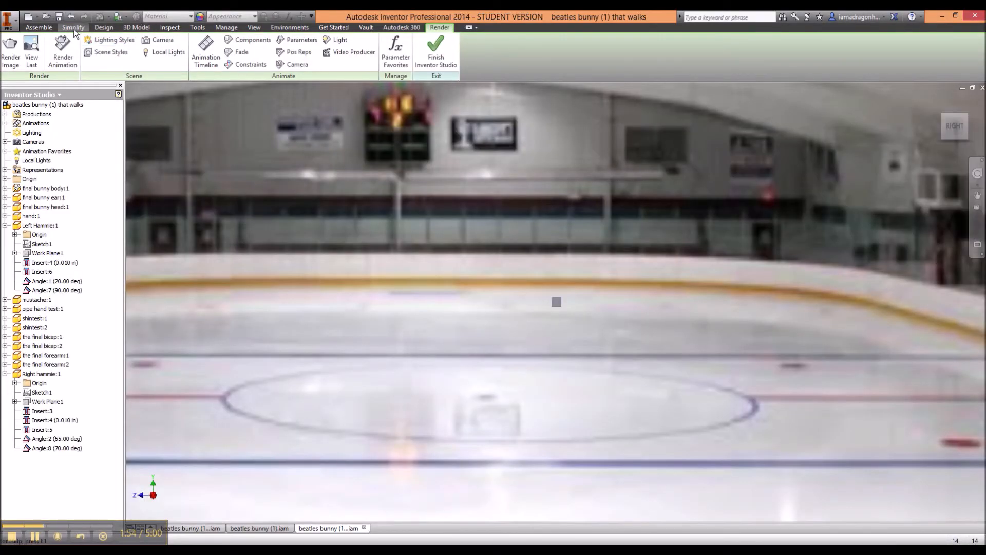
pyautogui.click(104, 28)
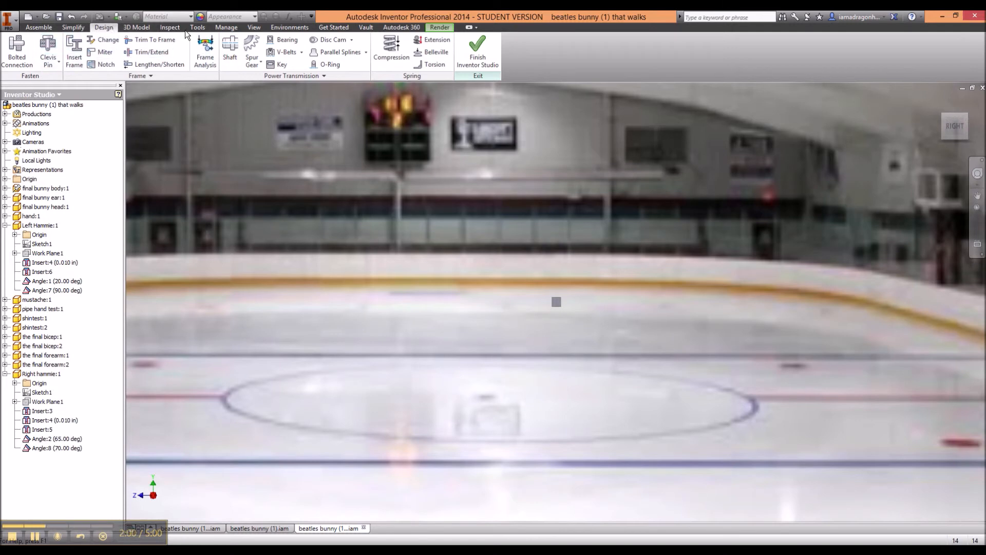
pyautogui.click(171, 28)
pyautogui.click(197, 28)
pyautogui.click(119, 49)
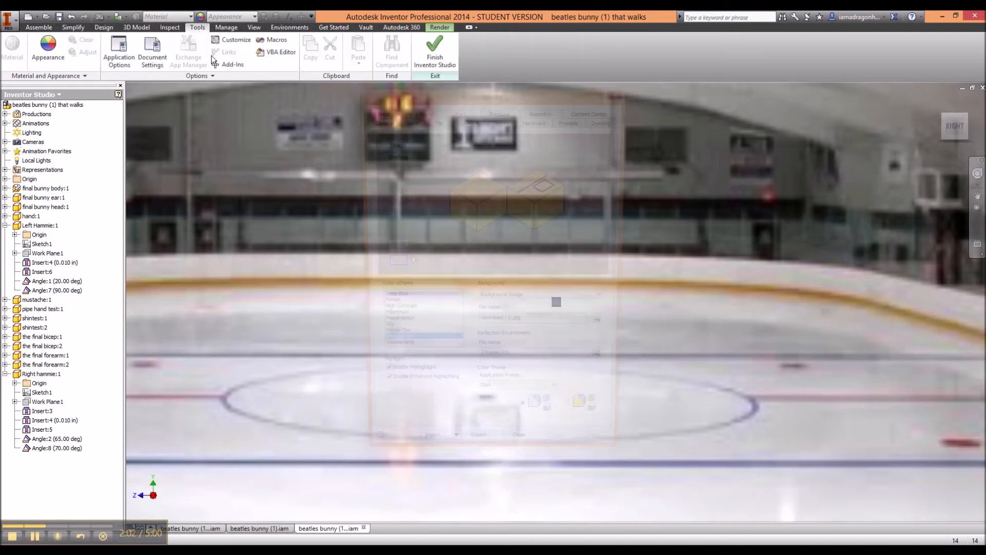
pyautogui.click(606, 327)
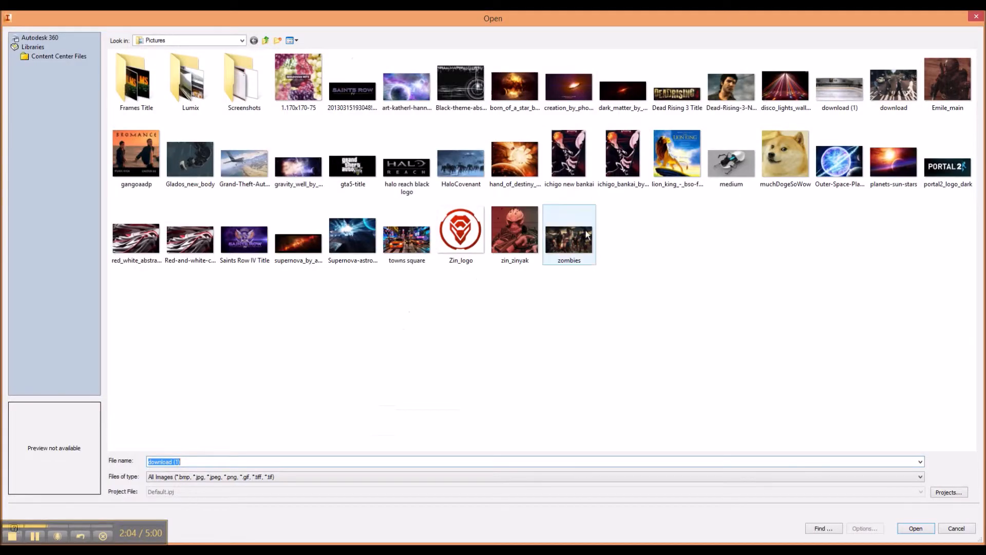
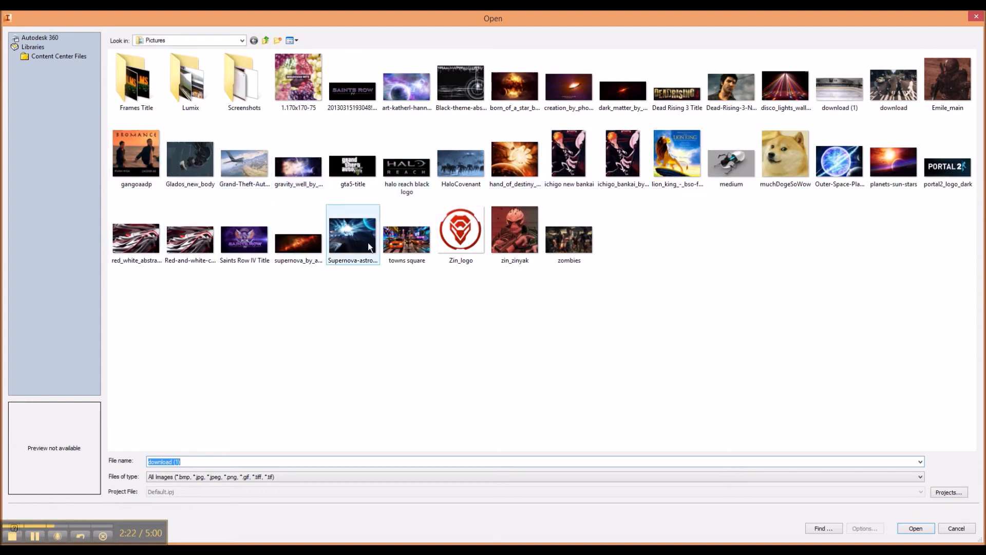
pyautogui.click(402, 242)
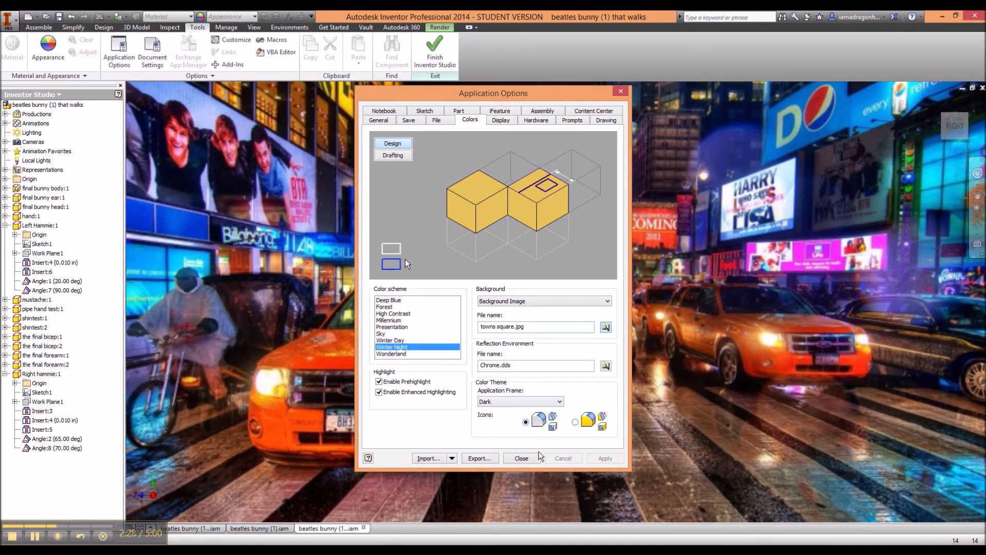
pyautogui.click(522, 458)
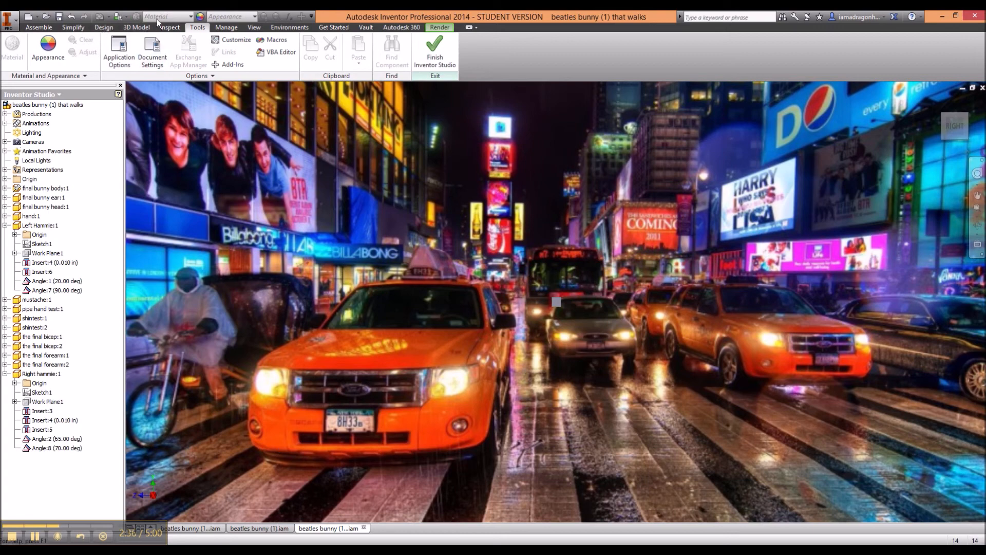
# Play the bunny's walk from the start to about 7 s in the animation timeline to check it against the background, and close the timeline
pyautogui.click(438, 28)
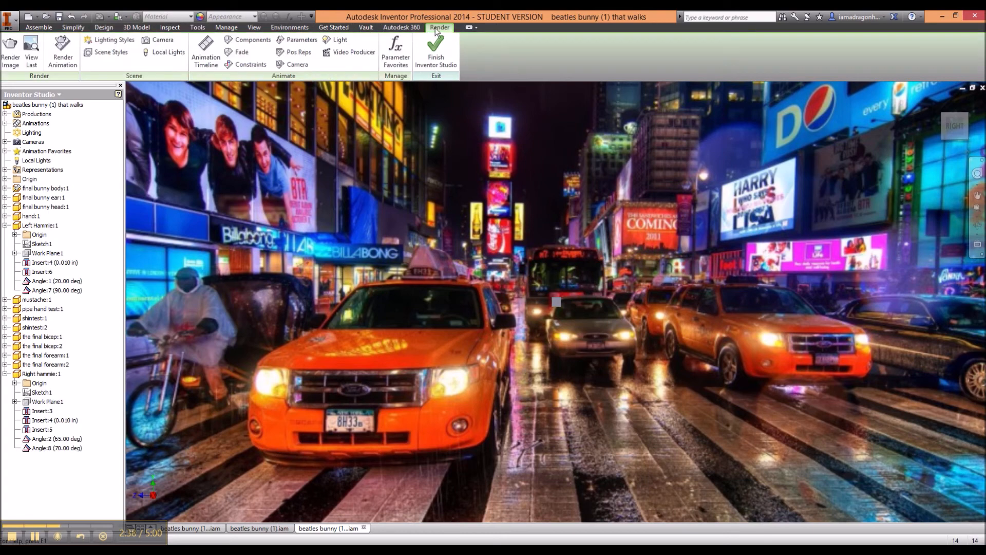
pyautogui.click(212, 54)
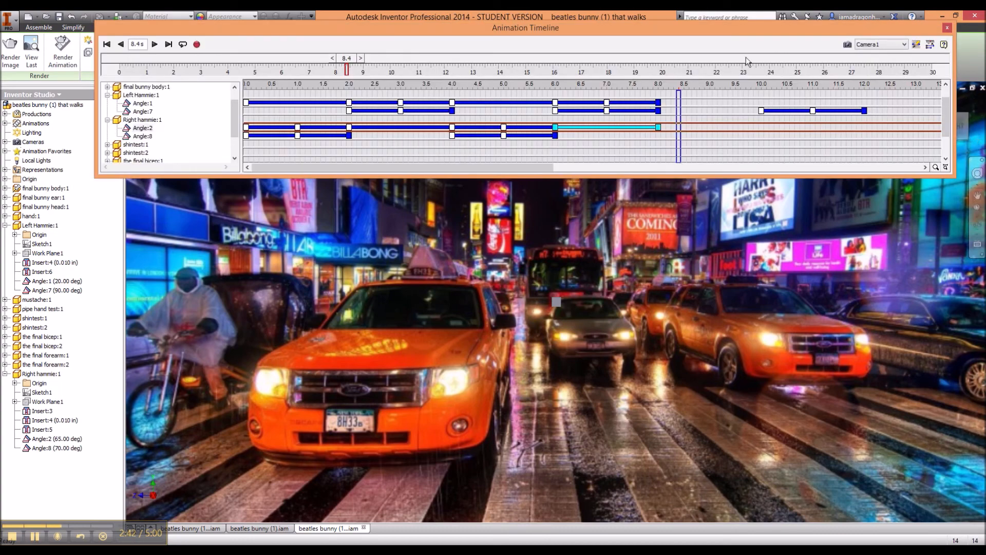
pyautogui.click(154, 44)
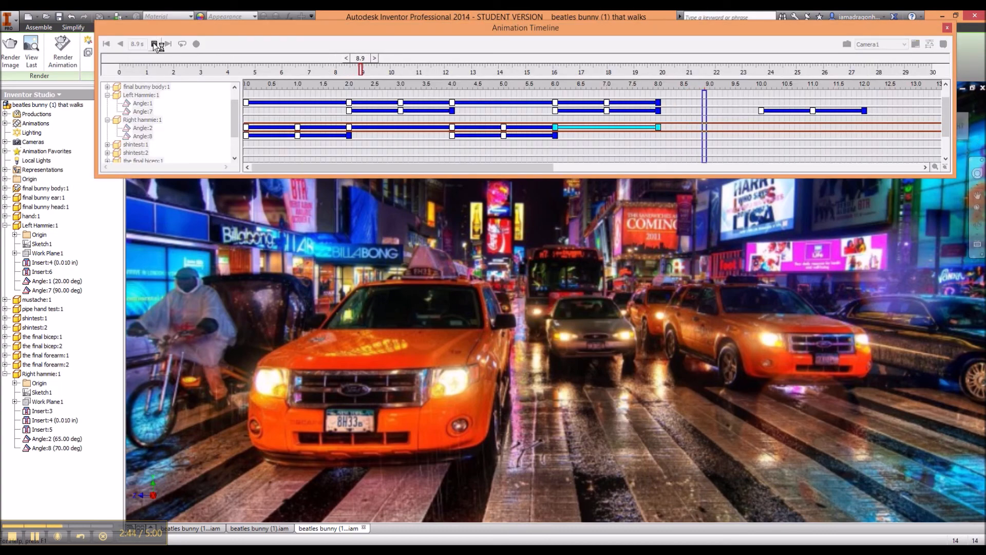
pyautogui.click(154, 44)
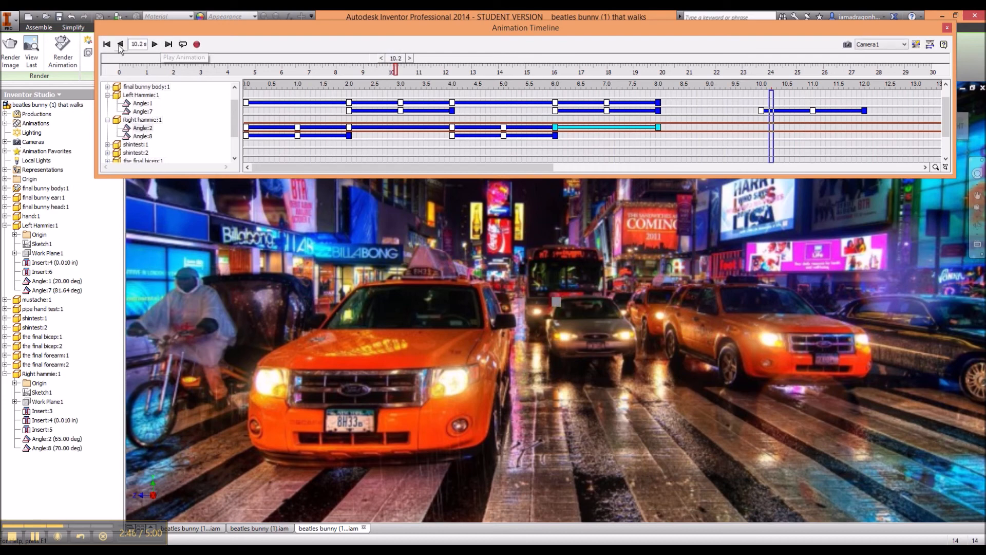
pyautogui.click(107, 45)
pyautogui.click(154, 44)
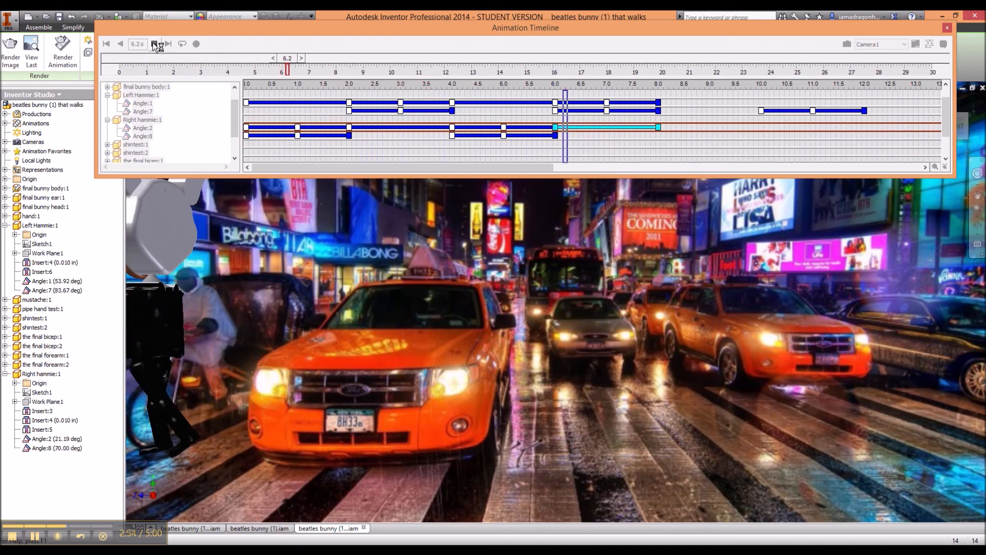
pyautogui.click(154, 44)
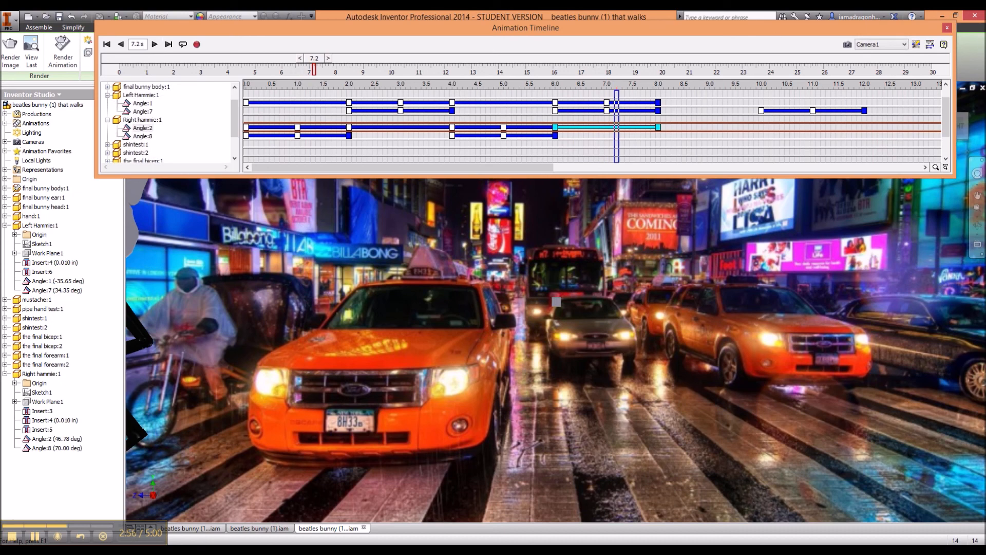
pyautogui.click(947, 27)
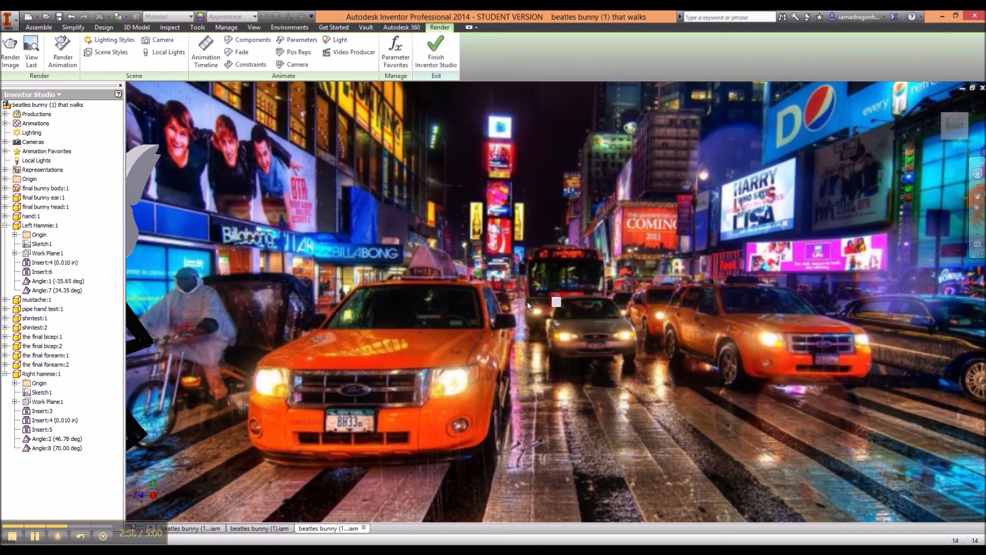